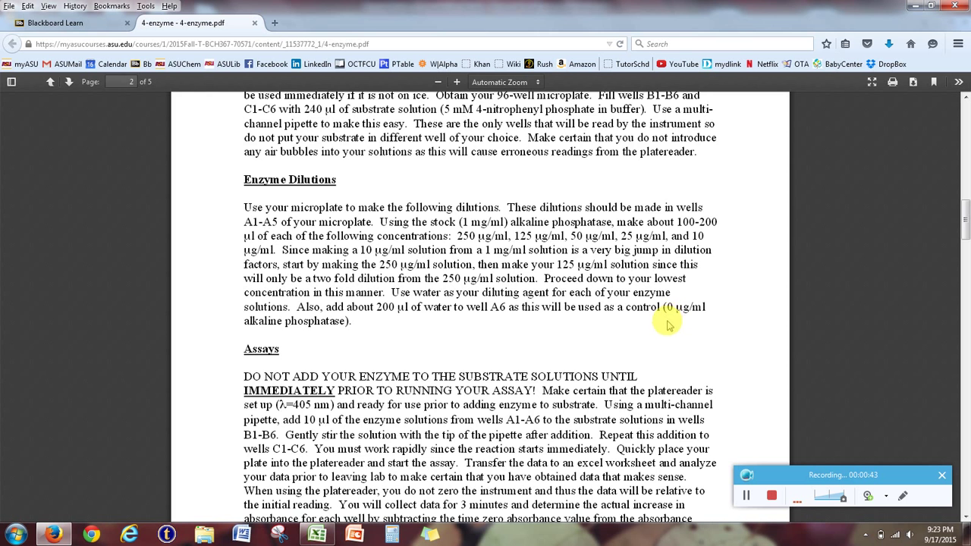
# - Read the Assays section on page 2 of the enzyme lab handout, including the data conversion and graph instructions
pyautogui.scroll(-5, 470, 327)
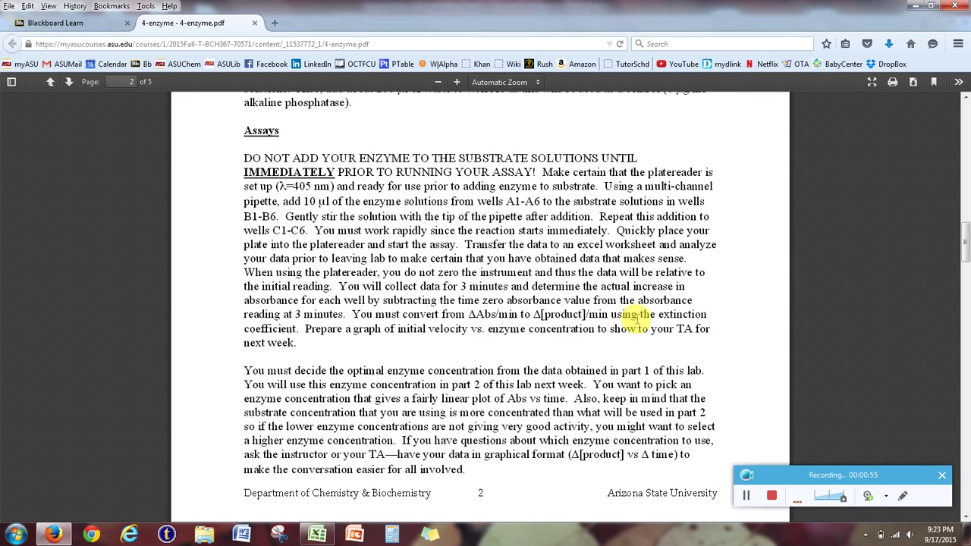
pyautogui.scroll(-2, 433, 346)
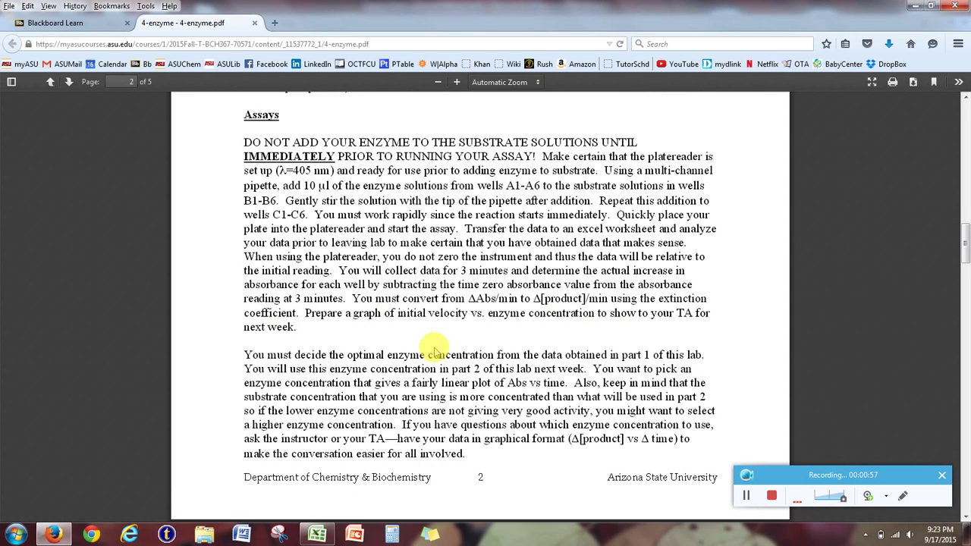
pyautogui.scroll(-1, 433, 346)
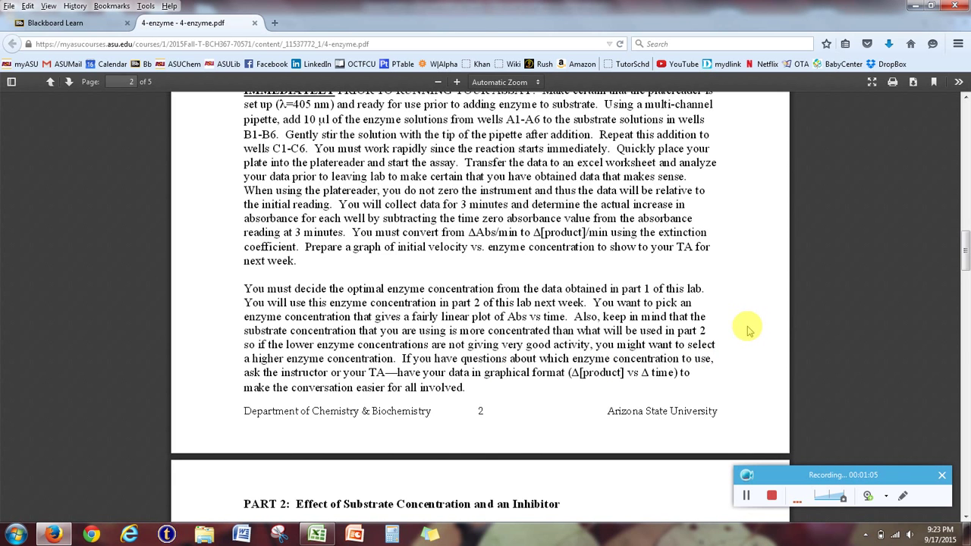
# - Switch to the Enzyme Part 1 workbook in Excel and enter the header "Time (min)" in cell K14
pyautogui.click(318, 535)
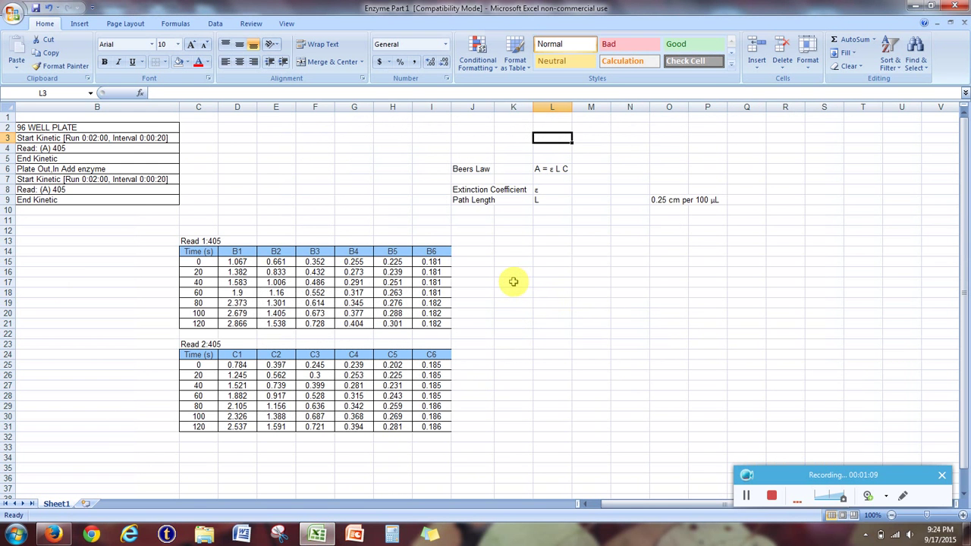
pyautogui.click(506, 251)
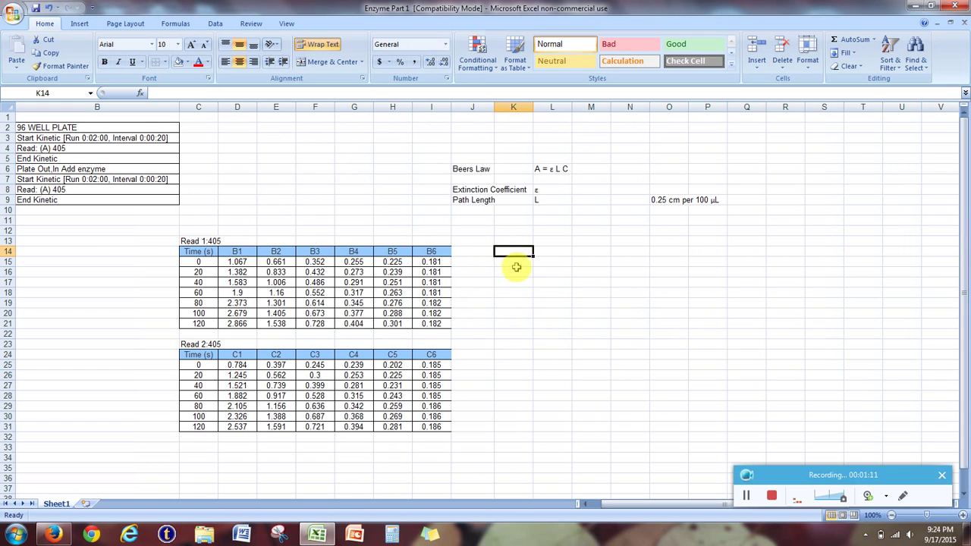
pyautogui.click(516, 264)
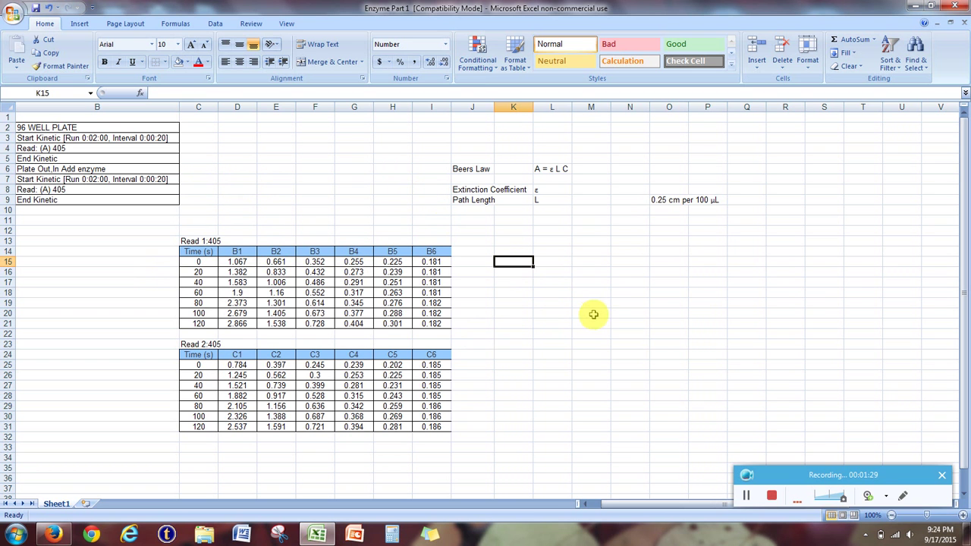
pyautogui.click(512, 253)
pyautogui.click(515, 261)
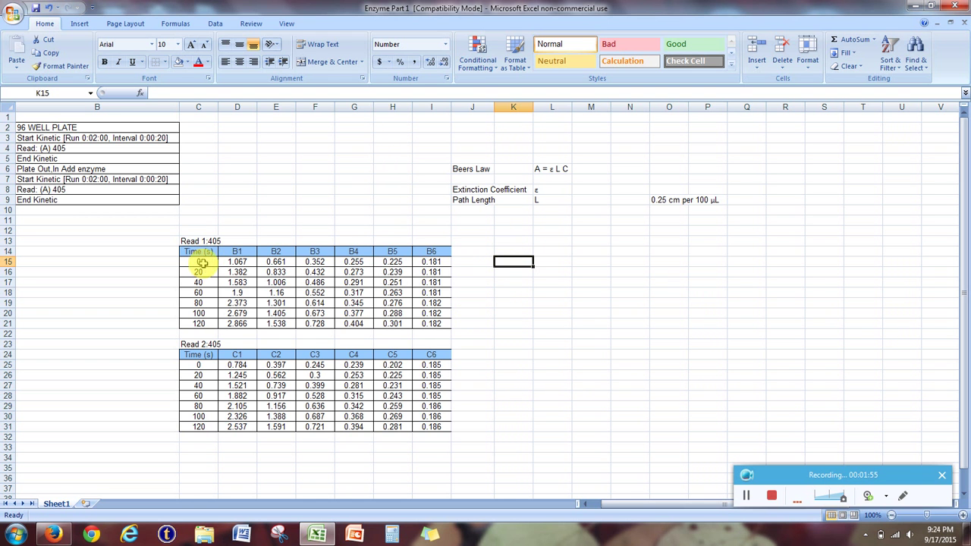
pyautogui.click(505, 251)
pyautogui.write('Tim')
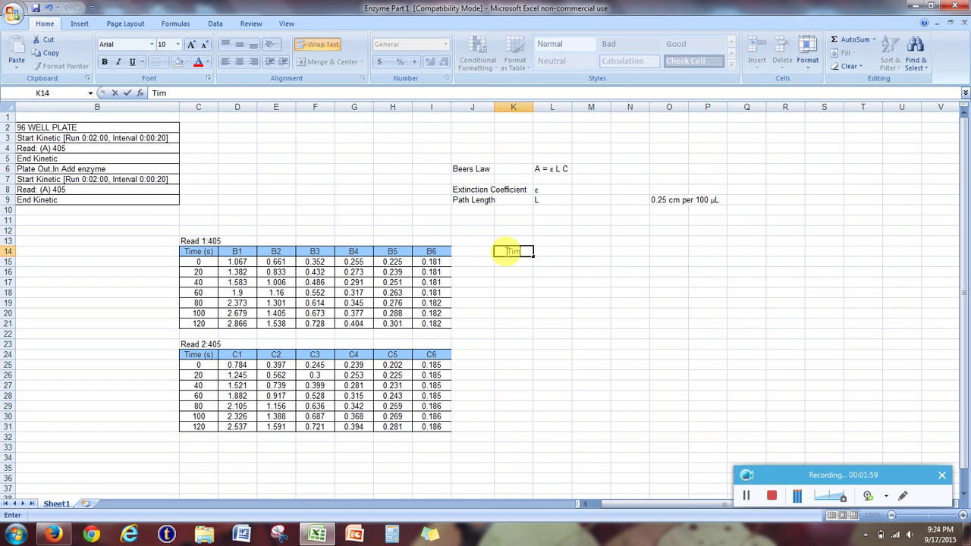
pyautogui.write('e (min)')
pyautogui.press('Return')
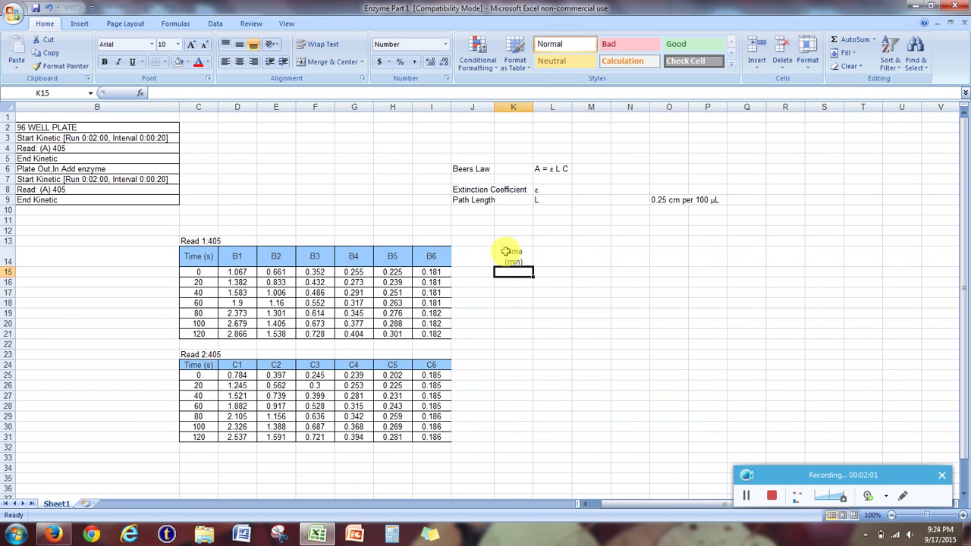
# - Enter the formula =C15/60 in cell K15 to convert the first Read 1 time from seconds to minutes
pyautogui.scroll(-2, 508, 303)
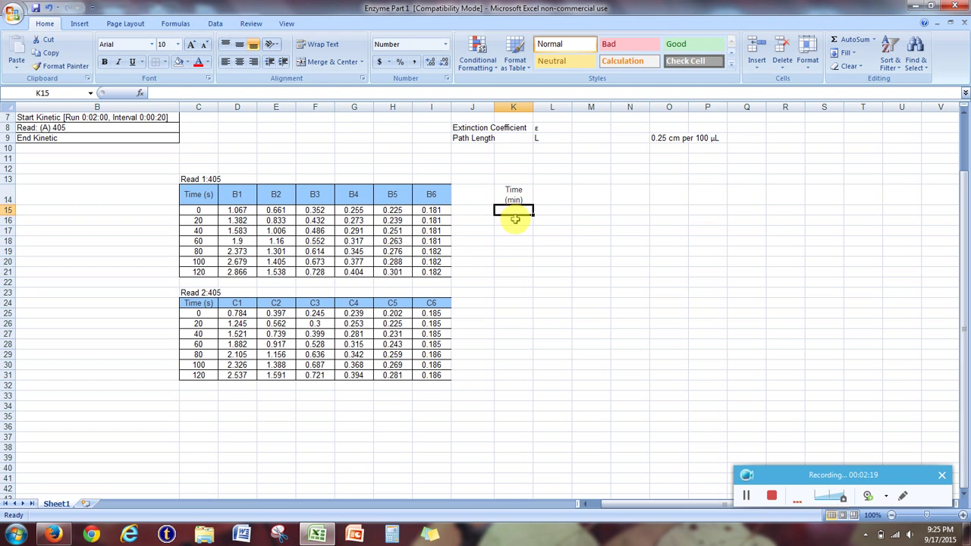
pyautogui.write('=')
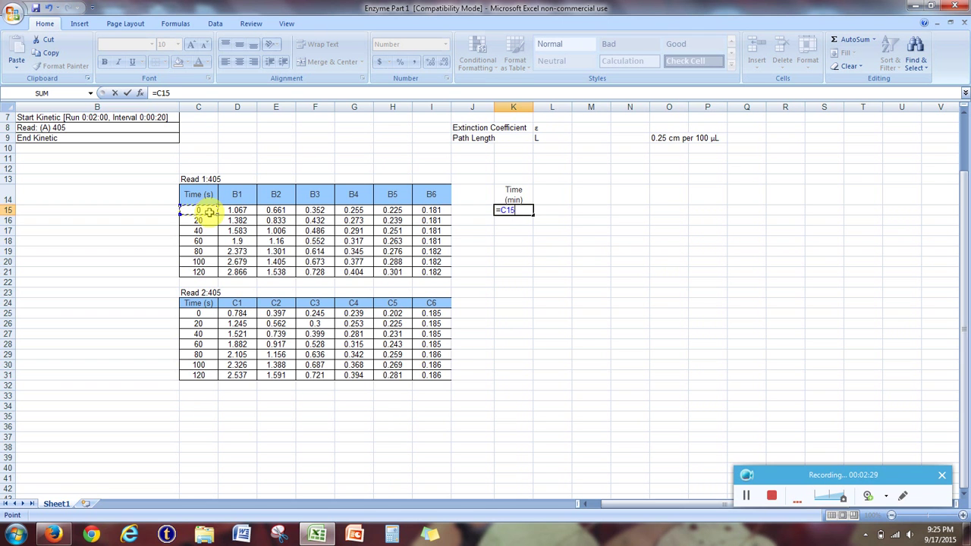
pyautogui.write('/')
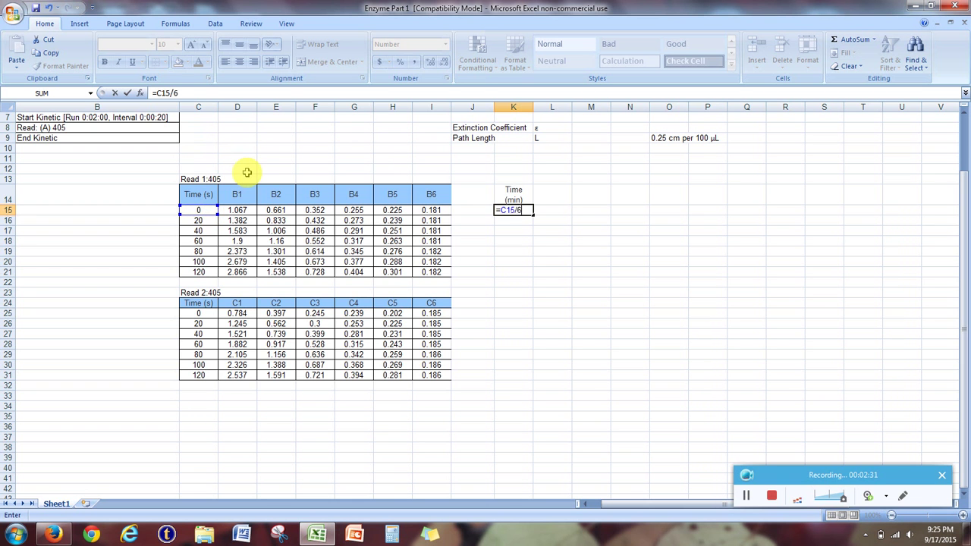
pyautogui.write('6')
pyautogui.press('Return')
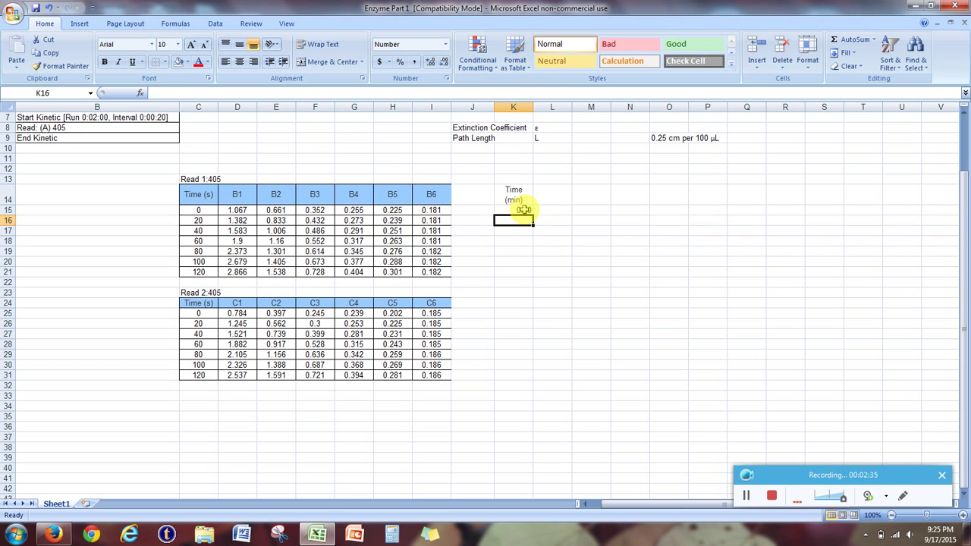
# - Fill the minutes formula from K15 down through K21
pyautogui.click(523, 210)
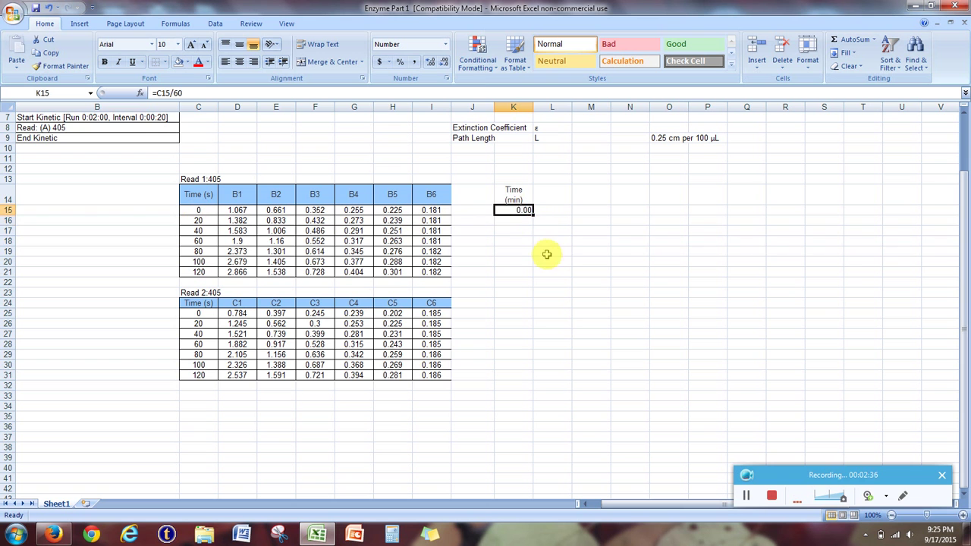
pyautogui.rightClick(512, 211)
pyautogui.press('Escape')
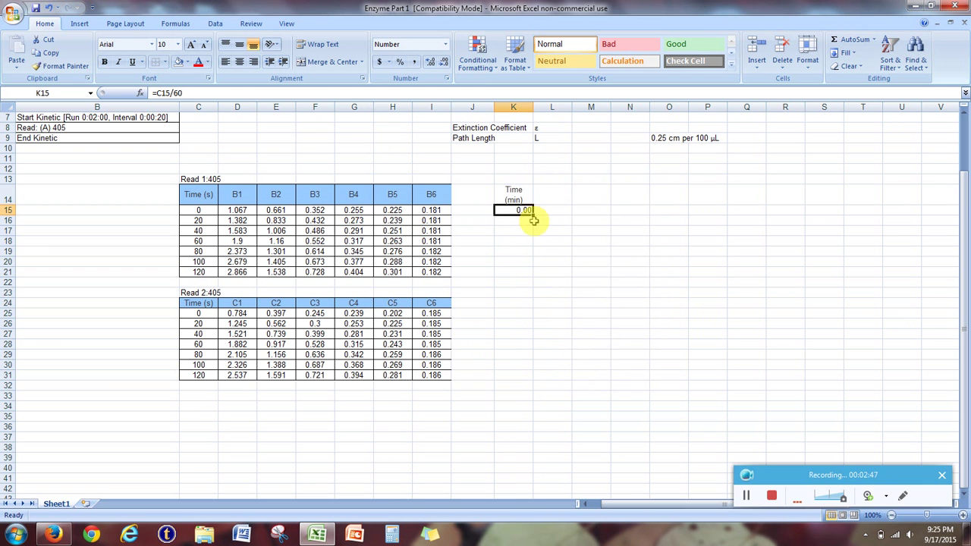
pyautogui.moveTo(534, 215); pyautogui.dragTo(532, 276)
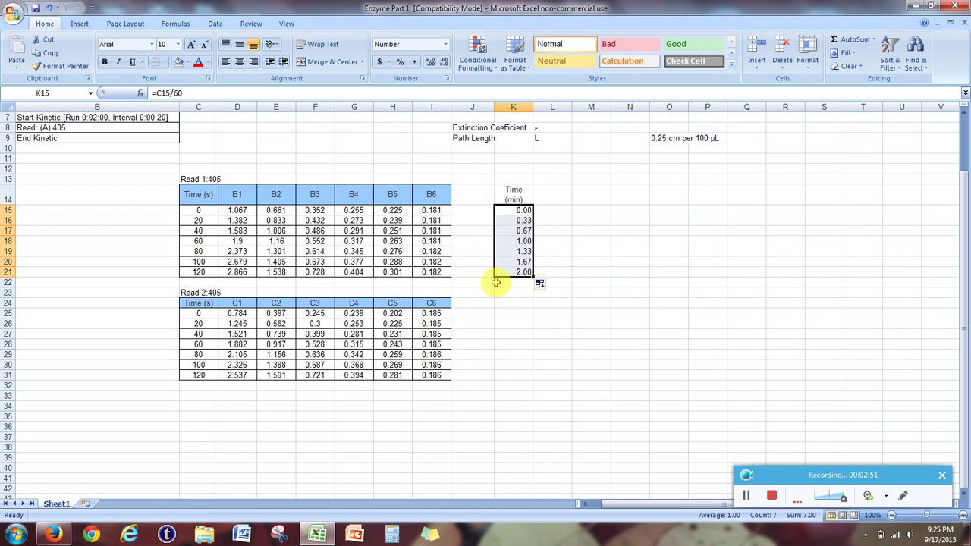
# - Check the cell reference in the filled formula in K21 without changing it
pyautogui.click(514, 294)
pyautogui.doubleClick(515, 270)
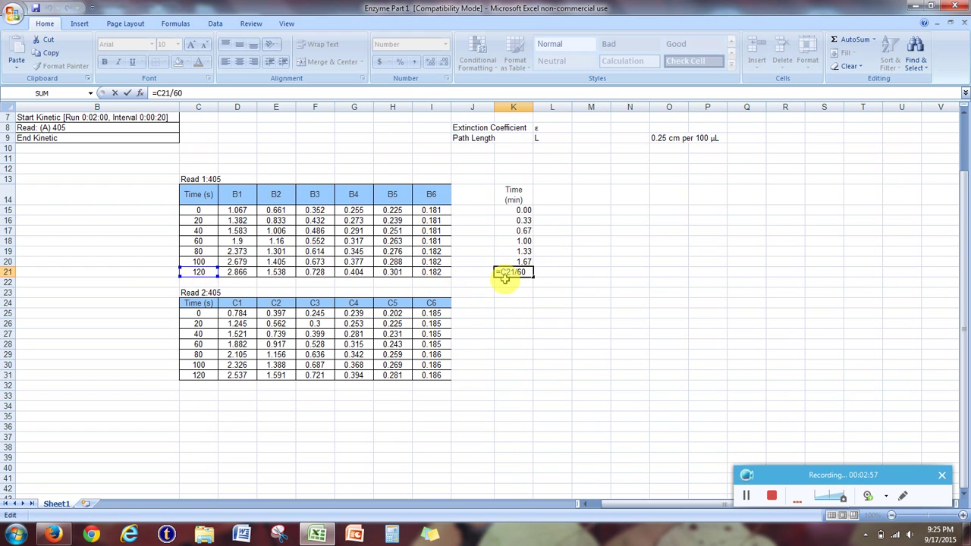
pyautogui.press('Return')
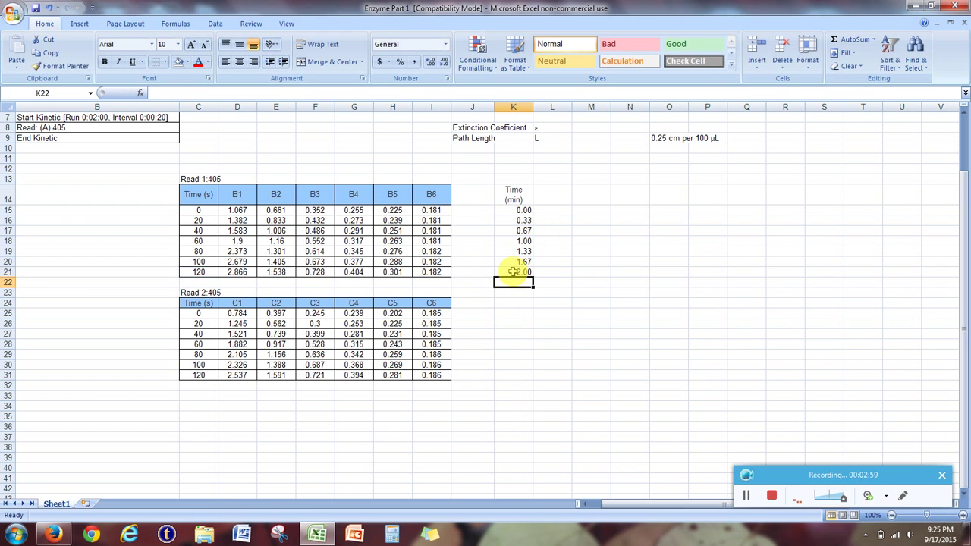
pyautogui.doubleClick(505, 272)
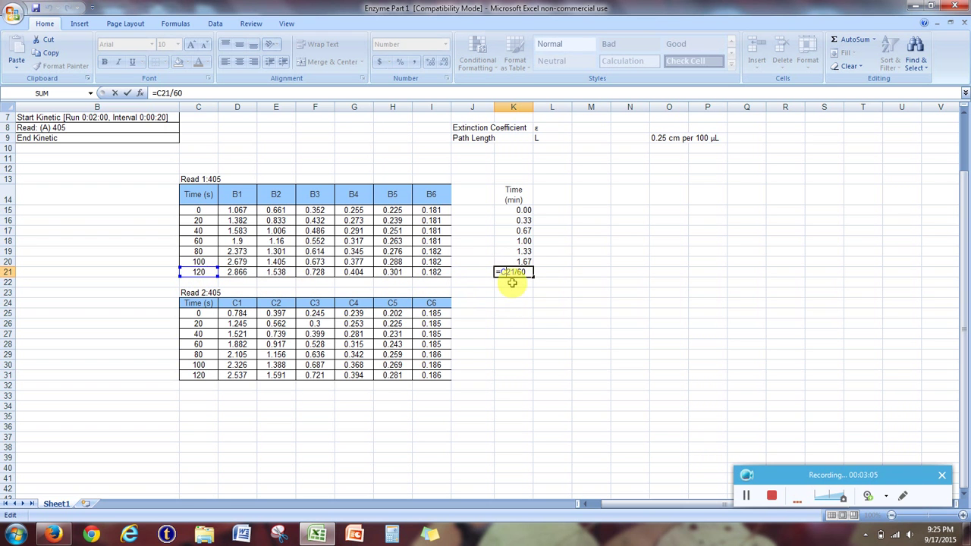
pyautogui.press('Return')
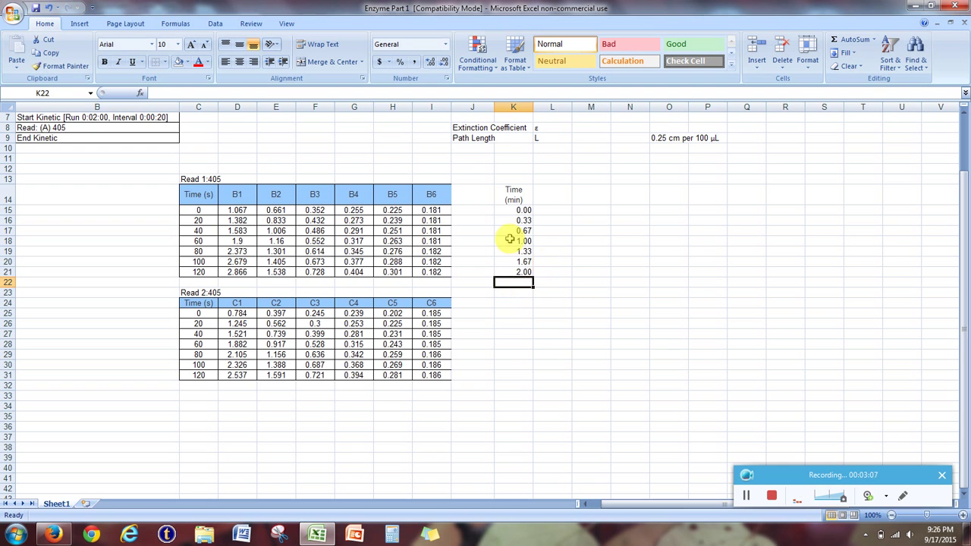
# - Copy the Time (min) column K14:K21 to K24 beside the Read 2 table
pyautogui.moveTo(520, 190); pyautogui.dragTo(526, 270)
pyautogui.rightClick(518, 263)
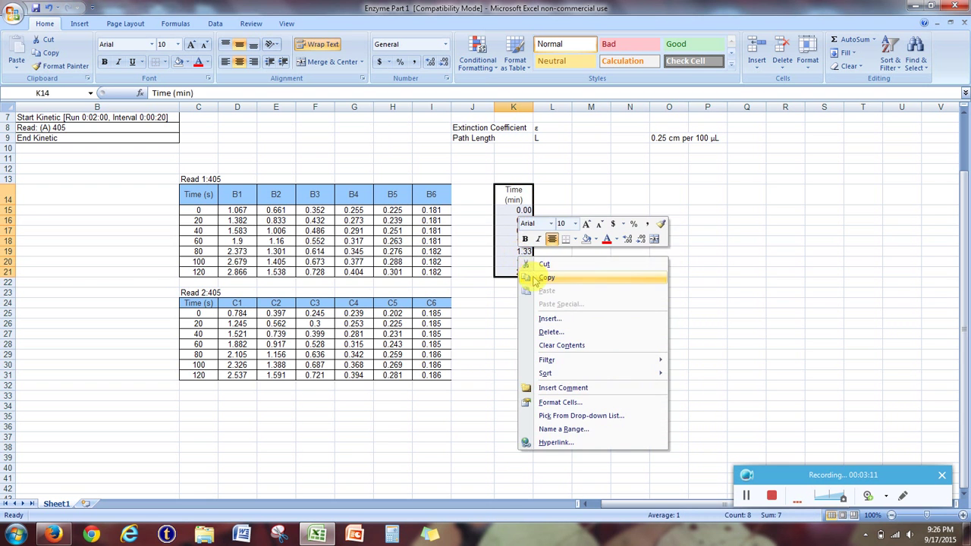
pyautogui.click(531, 277)
pyautogui.rightClick(507, 304)
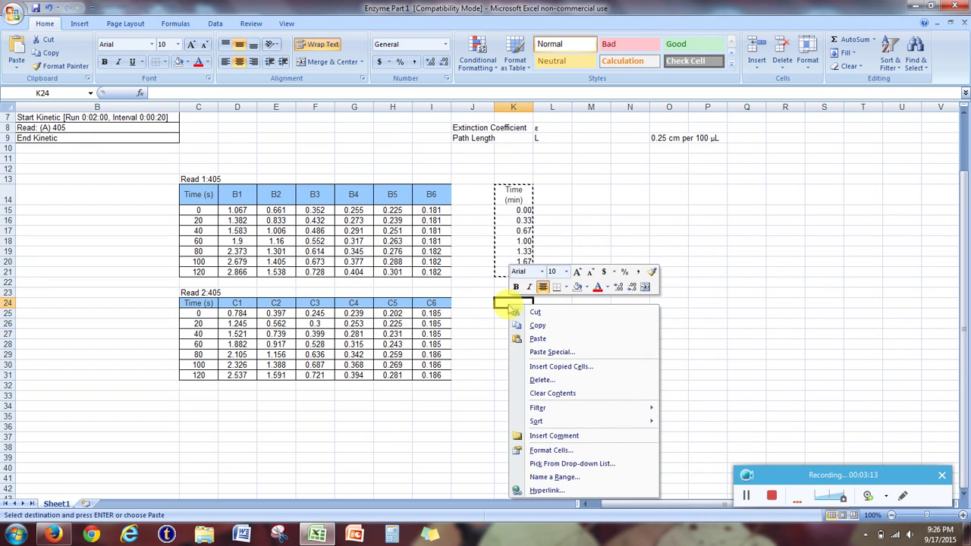
pyautogui.click(537, 338)
pyautogui.click(580, 366)
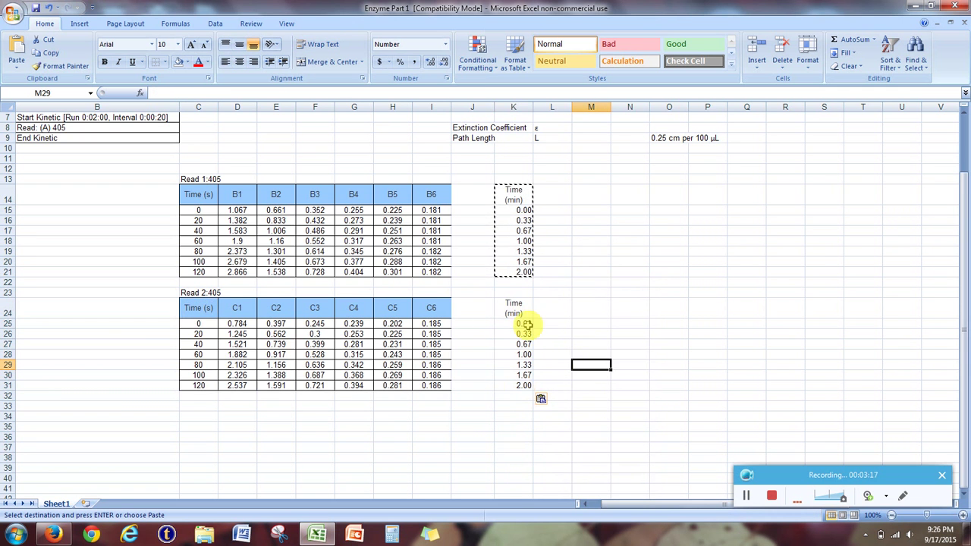
pyautogui.scroll(1, 548, 328)
pyautogui.click(583, 282)
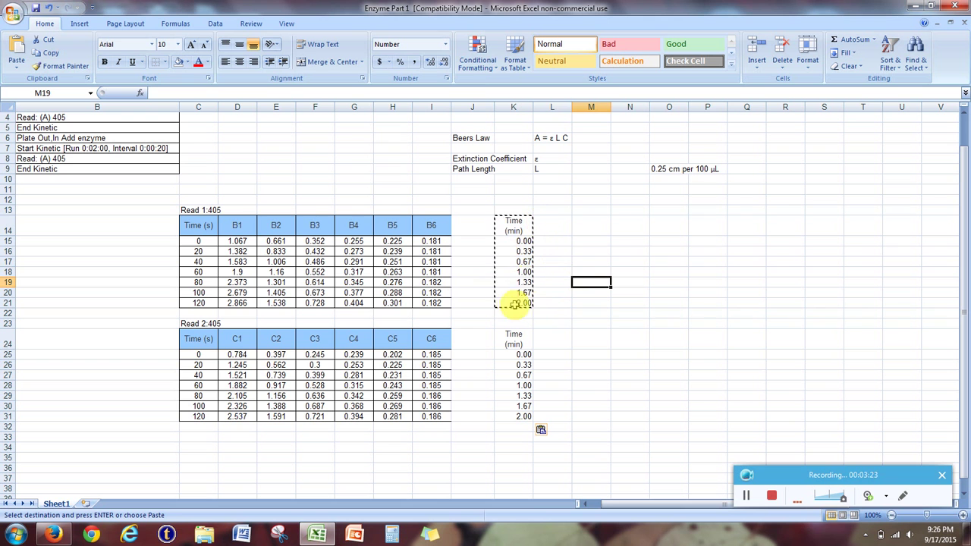
pyautogui.press('Escape')
pyautogui.click(563, 265)
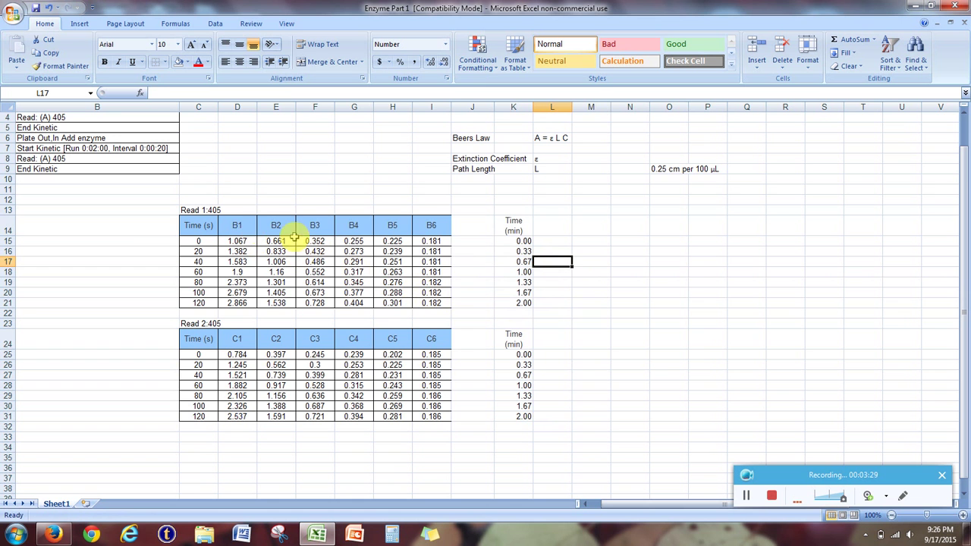
# - Copy the Read 1 well headers B1 to B6 into row 14, starting at cell L14
pyautogui.click(256, 226)
pyautogui.moveTo(257, 226); pyautogui.dragTo(420, 226)
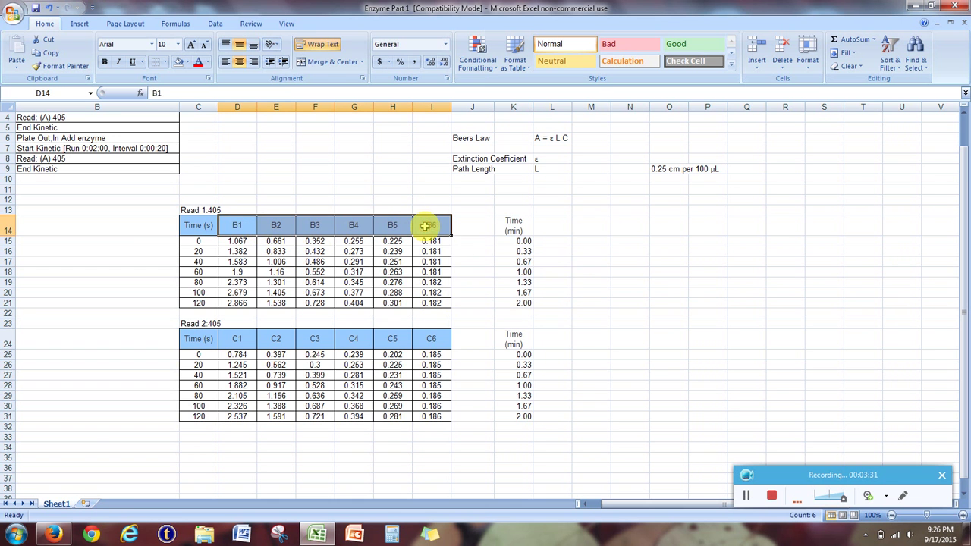
pyautogui.rightClick(426, 225)
pyautogui.click(524, 254)
pyautogui.click(552, 226)
pyautogui.rightClick(552, 225)
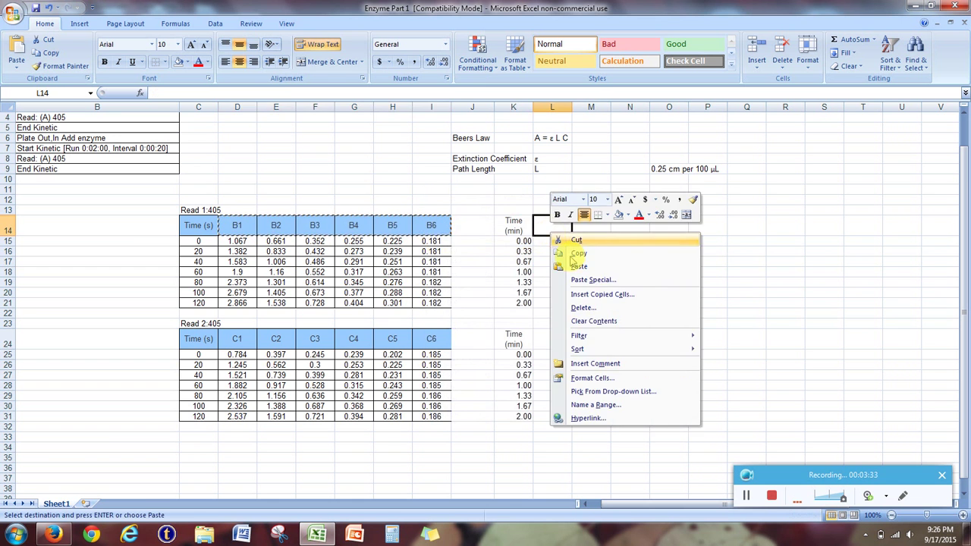
pyautogui.click(578, 267)
pyautogui.scroll(-2, 563, 332)
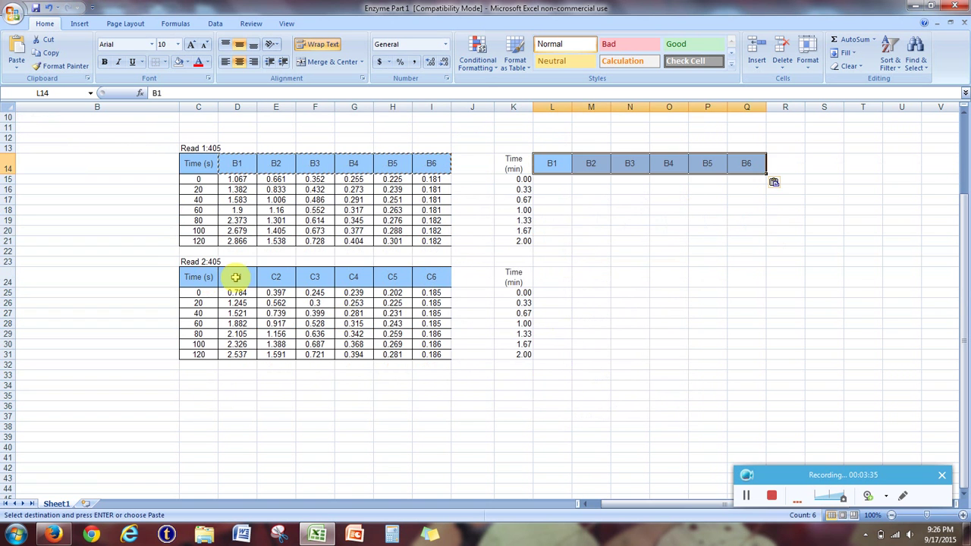
pyautogui.moveTo(236, 277); pyautogui.dragTo(432, 277)
pyautogui.rightClick(431, 279)
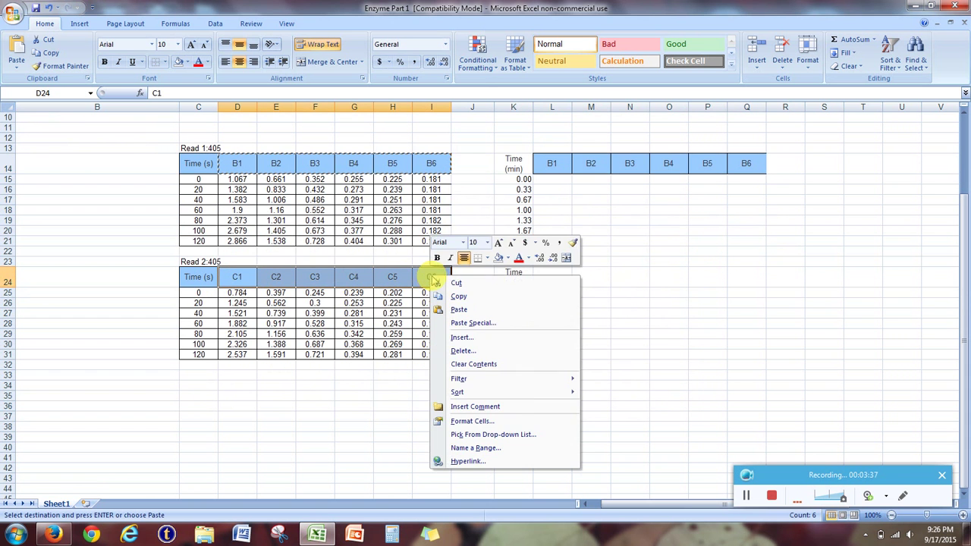
pyautogui.click(489, 296)
pyautogui.click(551, 279)
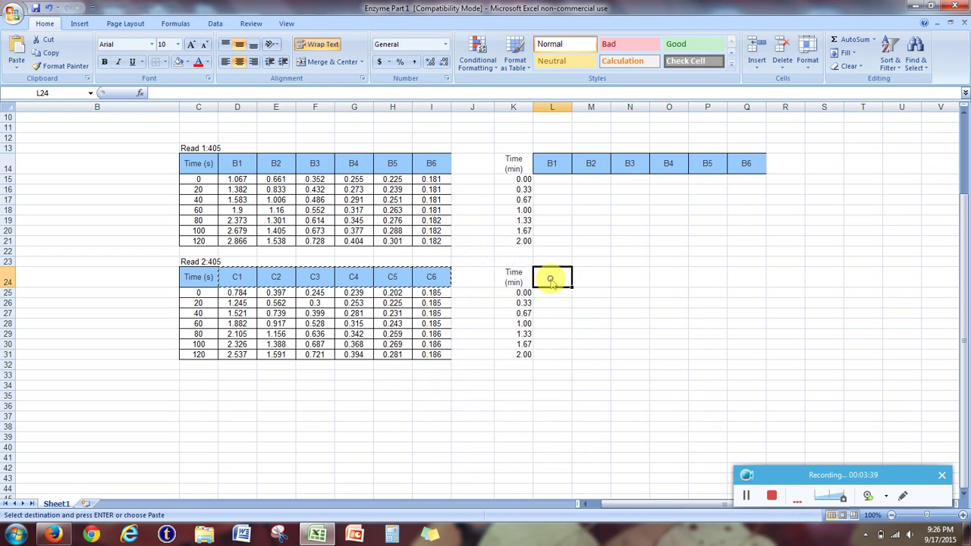
pyautogui.rightClick(551, 278)
pyautogui.click(586, 300)
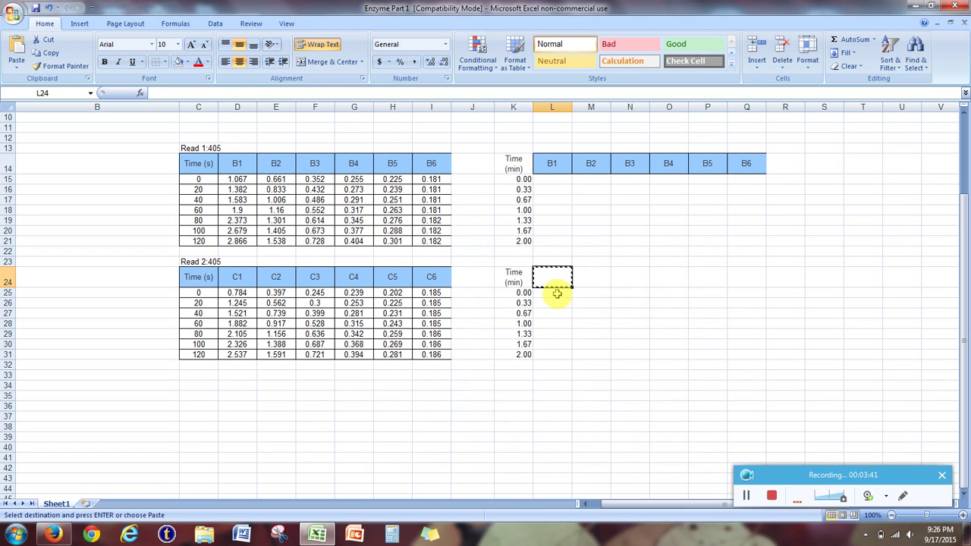
# - Copy the Read 2 well headers C1 to C6 into row 24, starting at cell L24
pyautogui.moveTo(241, 276); pyautogui.dragTo(442, 276)
pyautogui.rightClick(443, 278)
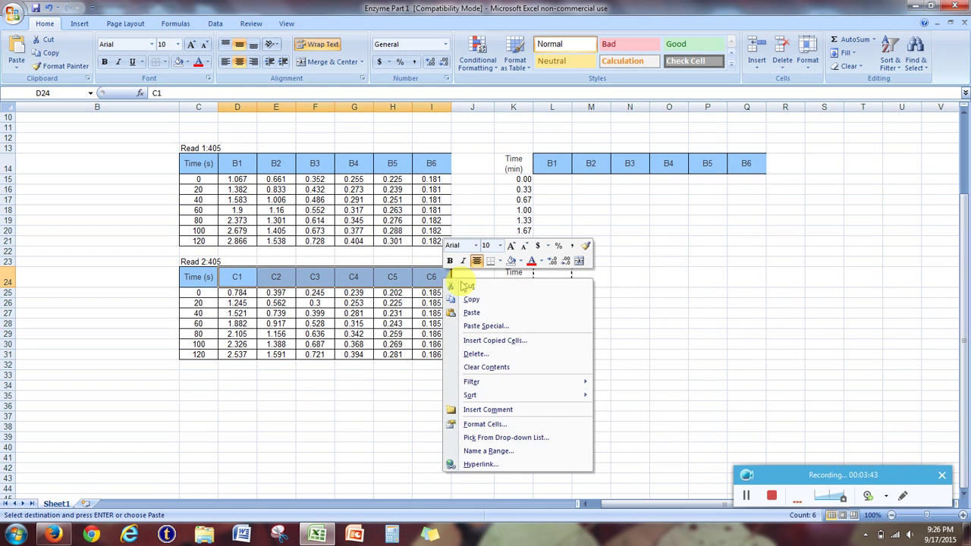
pyautogui.click(471, 298)
pyautogui.rightClick(559, 279)
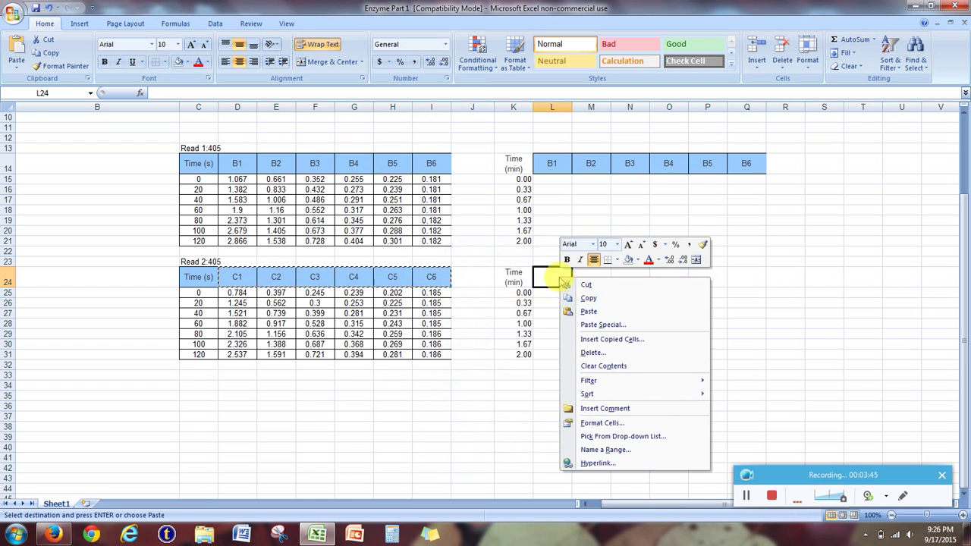
pyautogui.click(588, 311)
pyautogui.click(599, 332)
pyautogui.scroll(2, 607, 327)
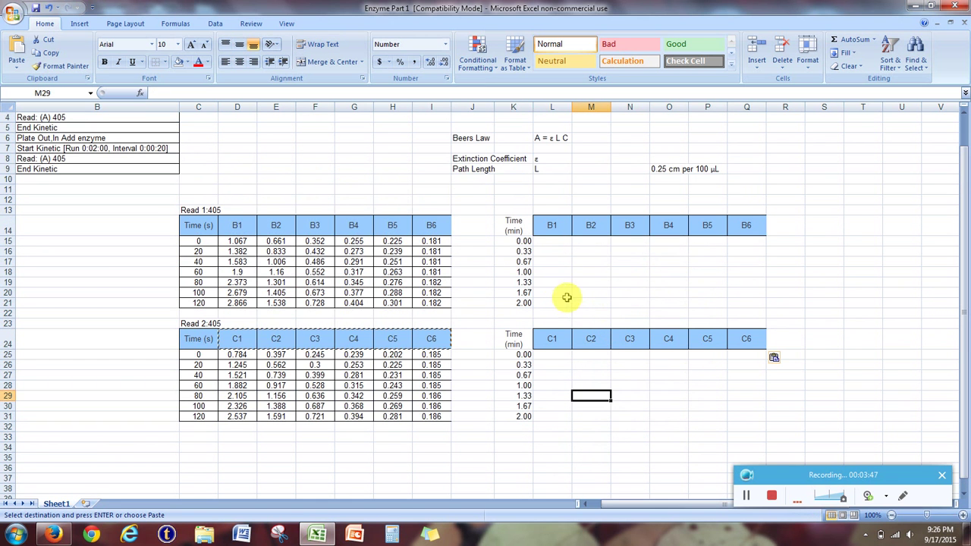
pyautogui.click(547, 243)
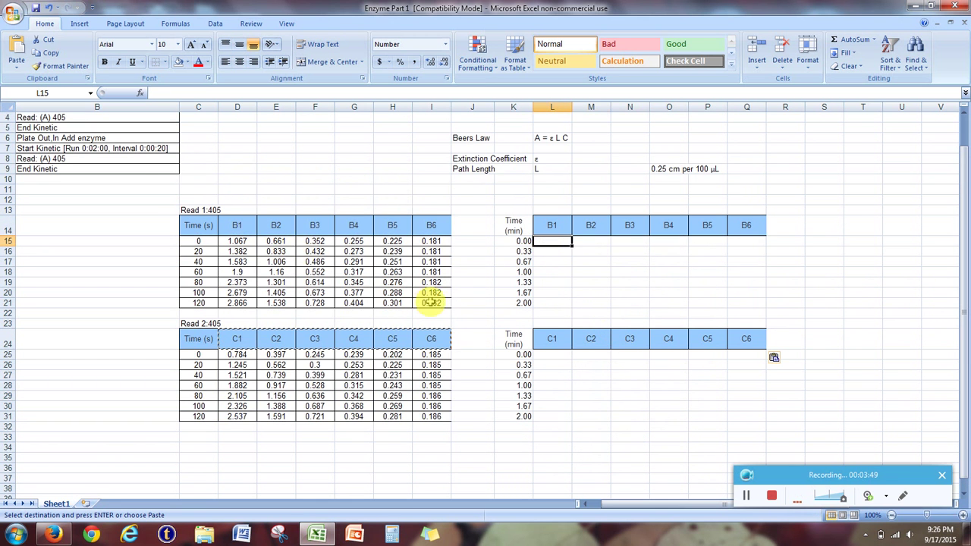
# - Clear the copy selection and review the Beers Law equation with its extinction coefficient and path length rows
pyautogui.press('Escape')
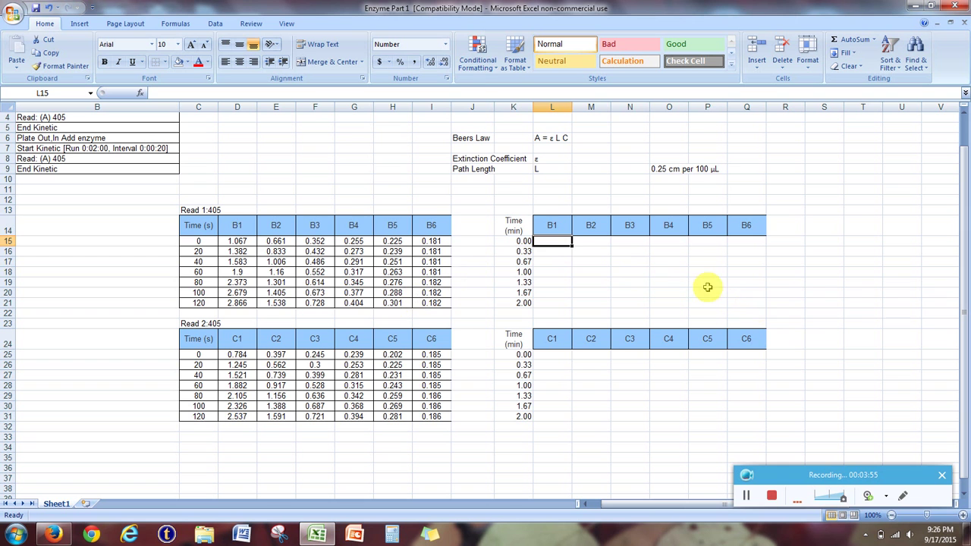
pyautogui.click(588, 273)
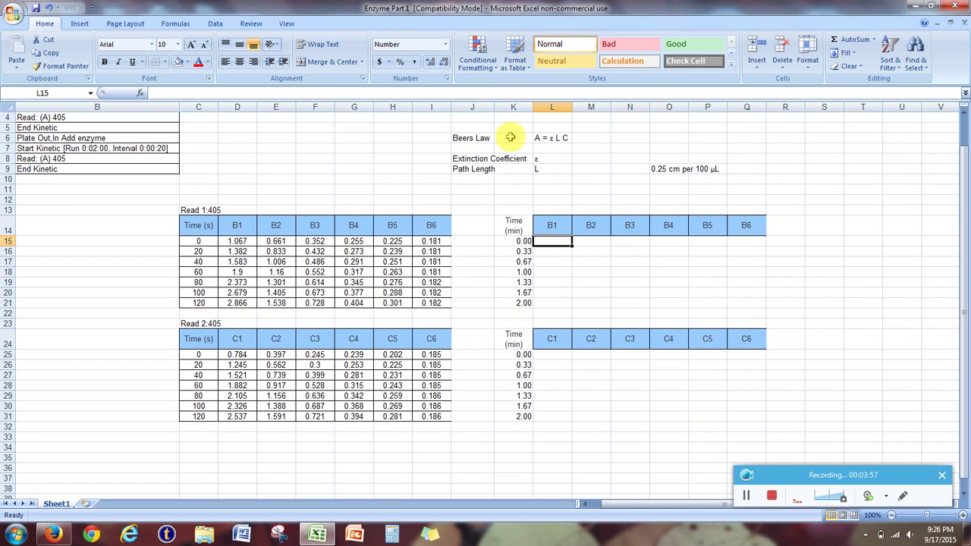
pyautogui.moveTo(458, 138); pyautogui.dragTo(544, 142)
pyautogui.click(589, 157)
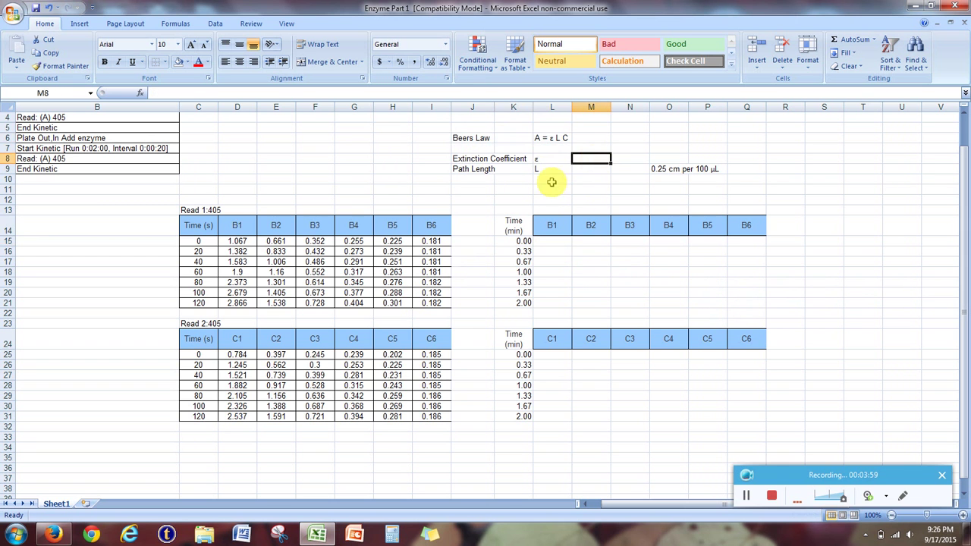
pyautogui.click(549, 158)
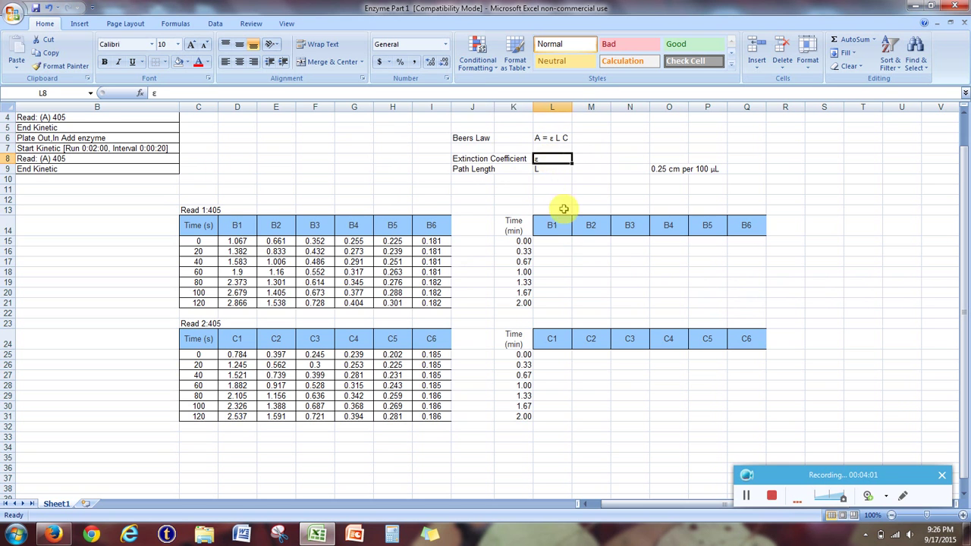
pyautogui.click(552, 168)
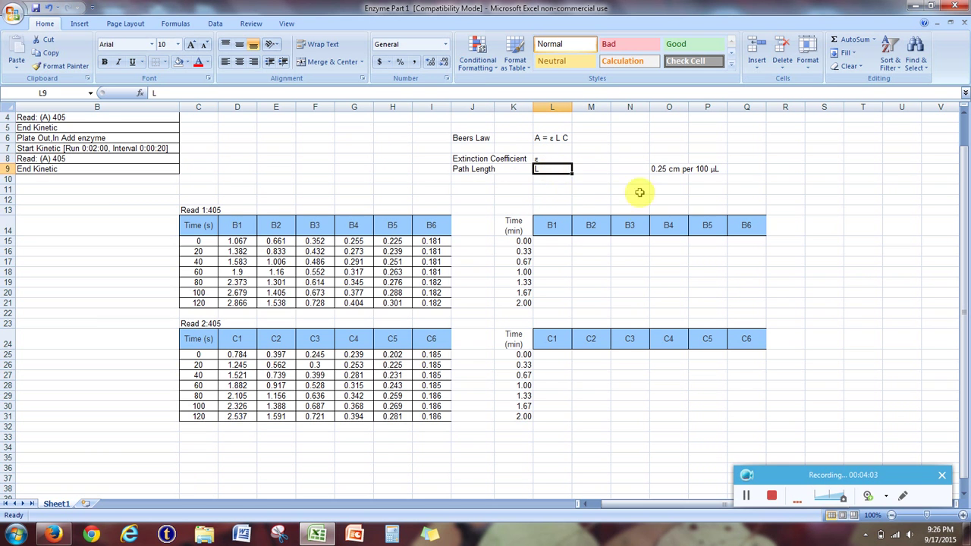
# - Check the per-well substrate and enzyme volumes in Part 1 of 4-enzyme.pdf in Firefox, and return to Excel at cell M9
pyautogui.click(599, 167)
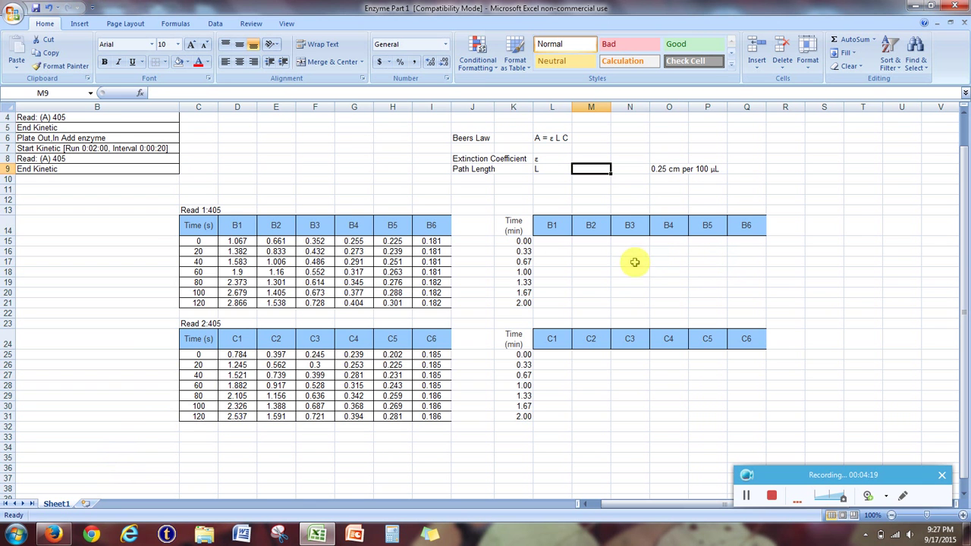
pyautogui.click(53, 534)
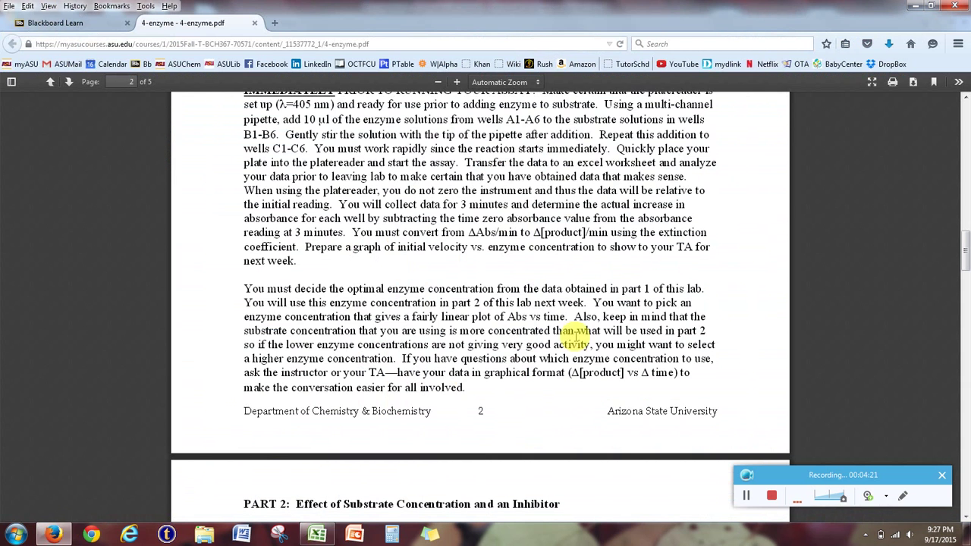
pyautogui.scroll(5, 751, 300)
pyautogui.scroll(5, 753, 301)
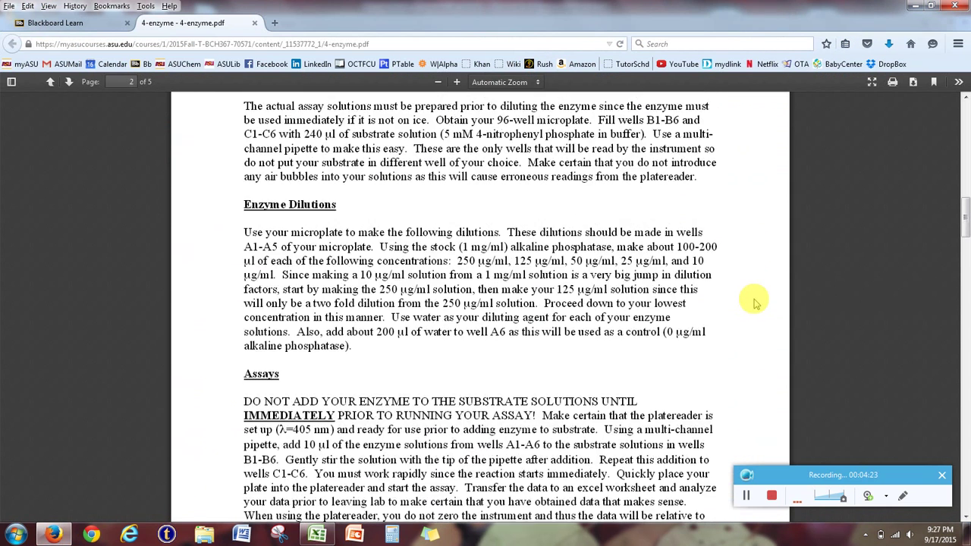
pyautogui.scroll(-1, 574, 302)
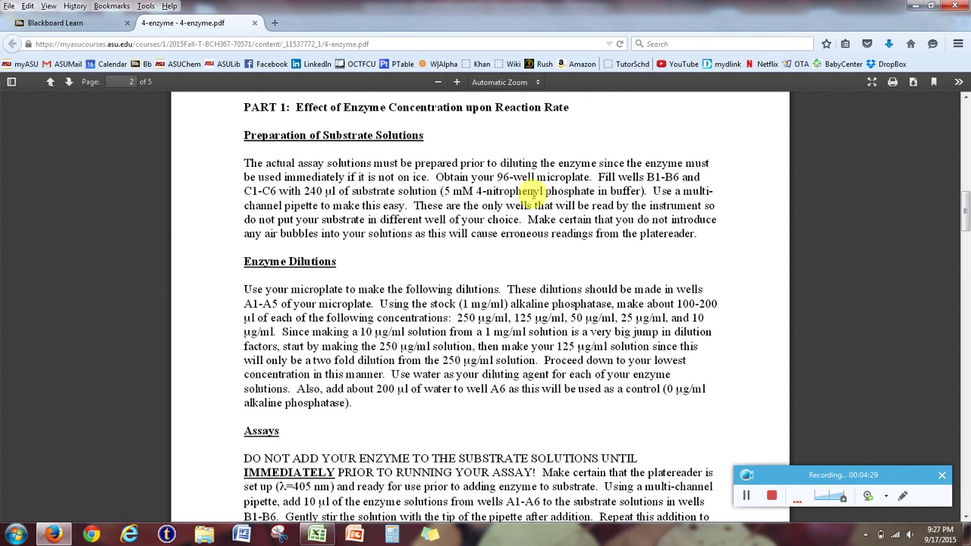
pyautogui.scroll(-5, 307, 212)
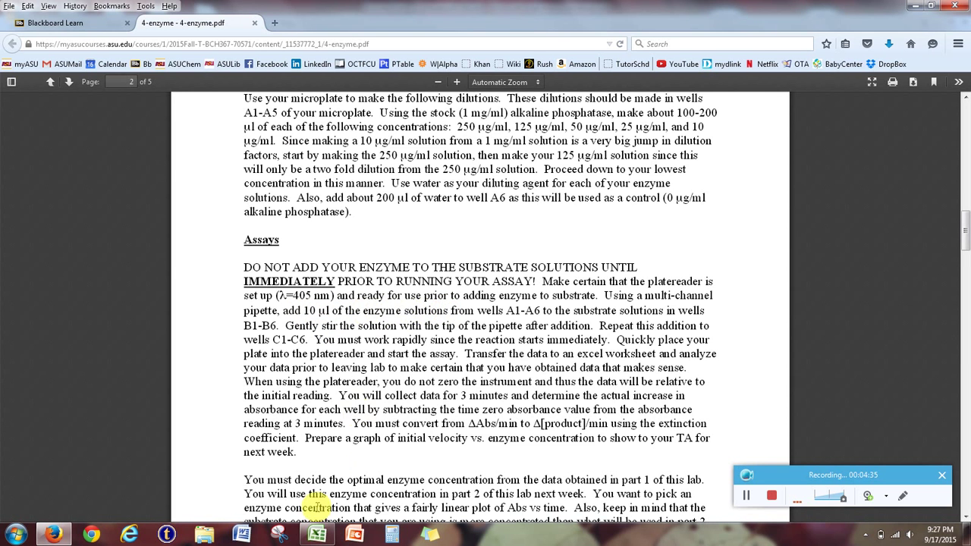
pyautogui.click(317, 535)
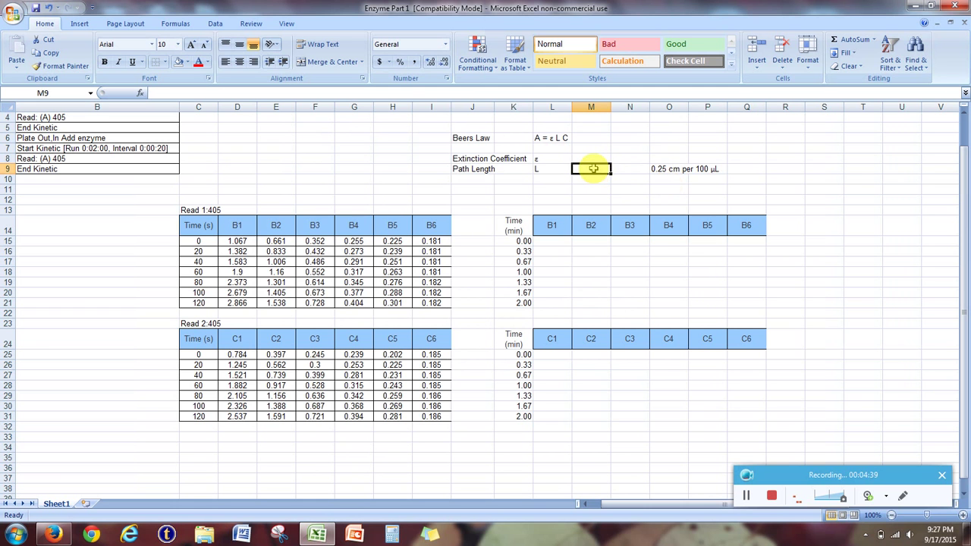
# - Calculate the path length in M9 with =250/100*.25 and enter its unit, cm, in N9
pyautogui.write('=250/100*.25')
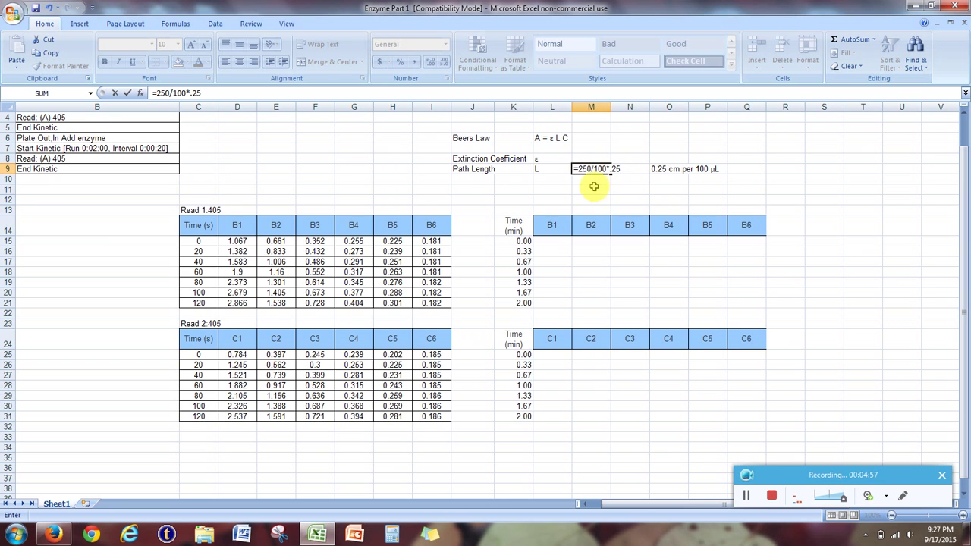
pyautogui.press('Return')
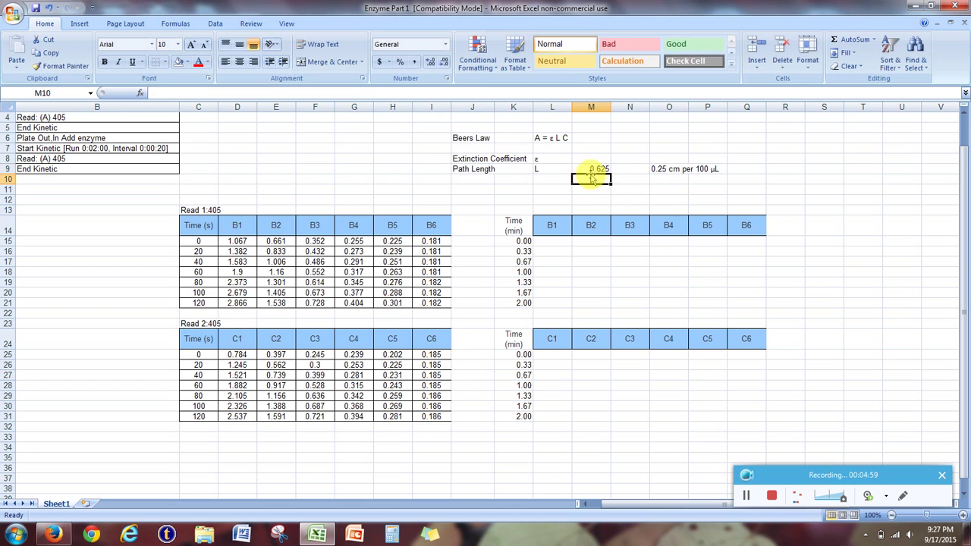
pyautogui.click(618, 169)
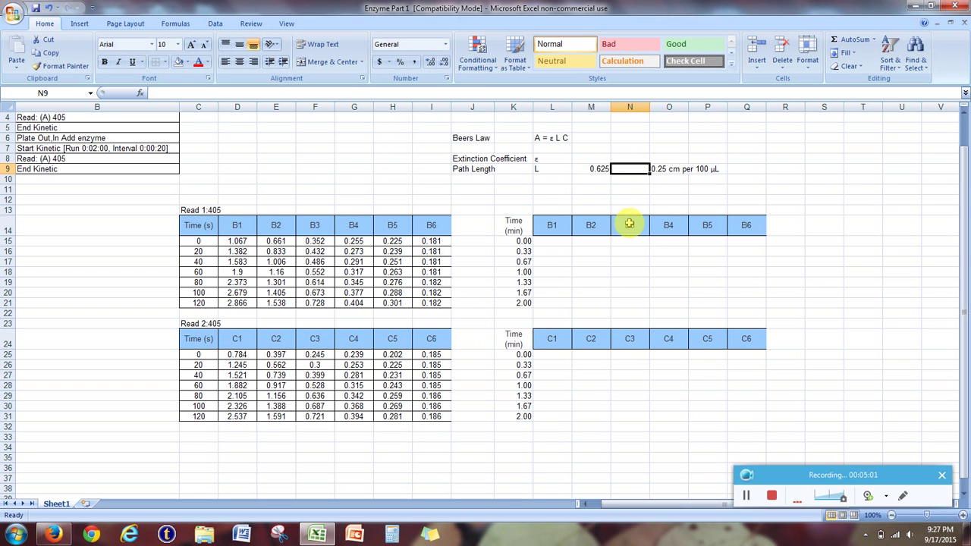
pyautogui.write('cm')
pyautogui.press('Return')
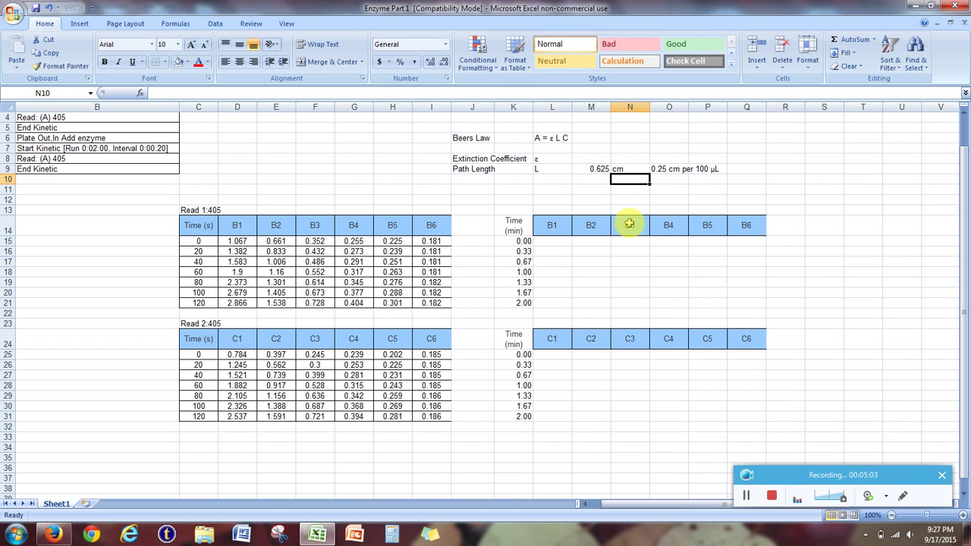
# - Highlight the path length value and unit in M9:N9 with a yellow fill
pyautogui.moveTo(593, 169); pyautogui.dragTo(629, 168)
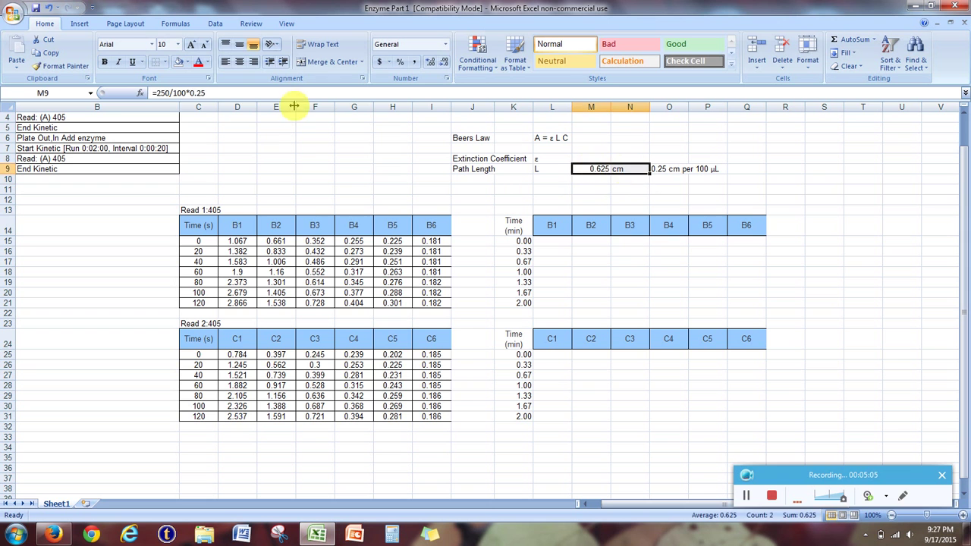
pyautogui.click(186, 62)
pyautogui.click(211, 159)
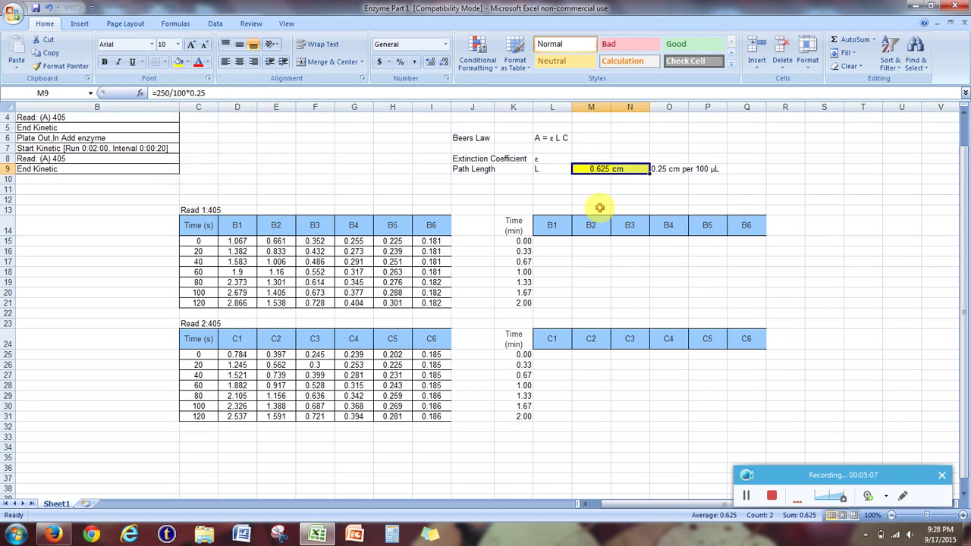
pyautogui.click(599, 207)
# - Look up the p-nitrophenol extinction coefficient at the end of 4-enzyme.pdf in Firefox, and return to Excel at cell M8
pyautogui.click(590, 157)
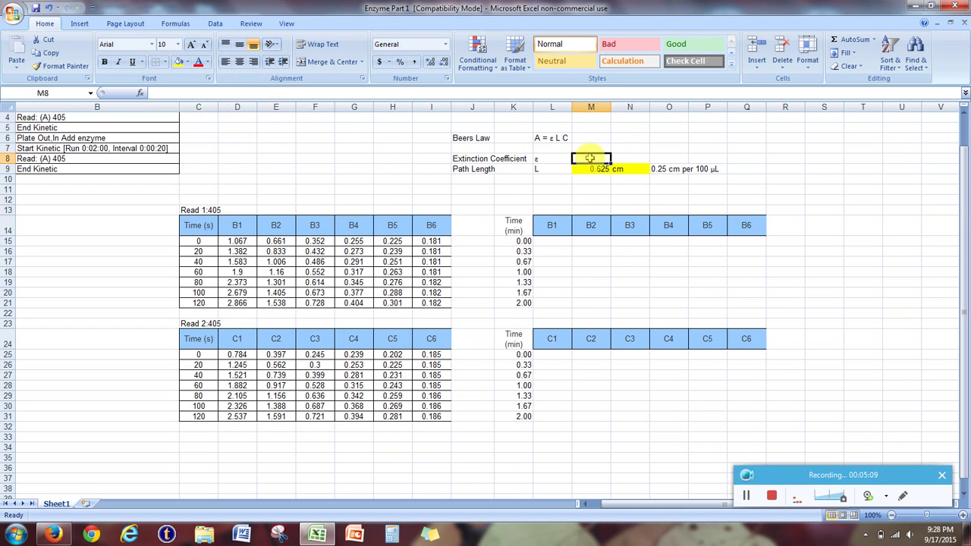
pyautogui.click(55, 535)
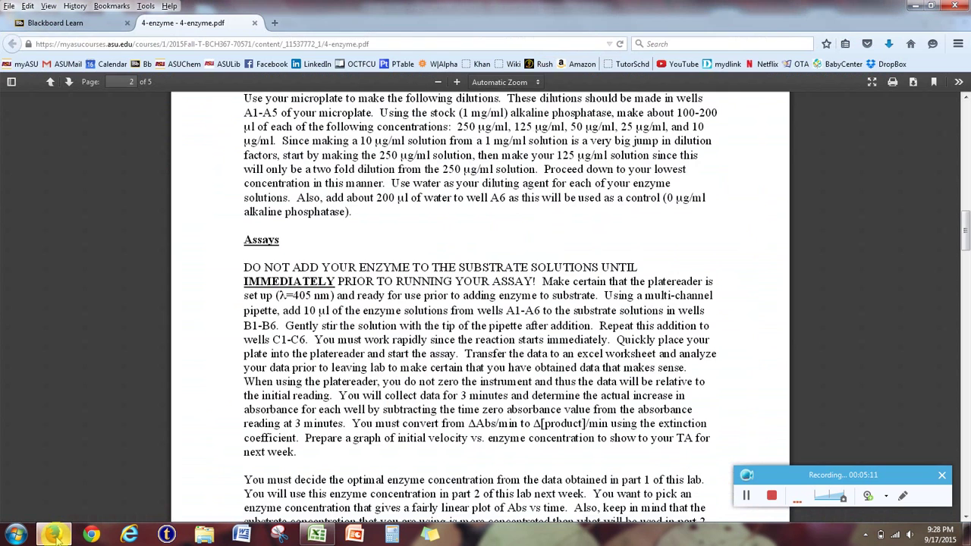
pyautogui.moveTo(963, 220); pyautogui.dragTo(928, 455)
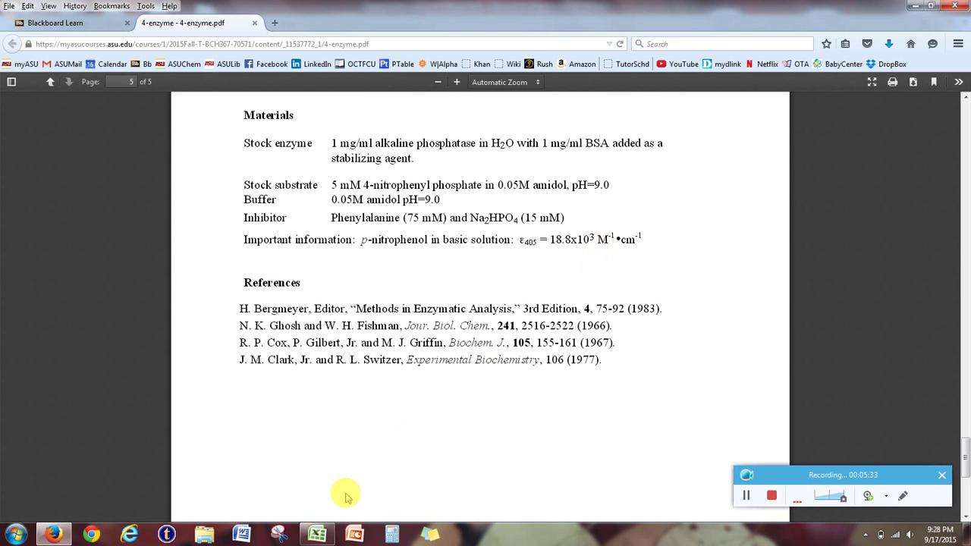
pyautogui.click(317, 535)
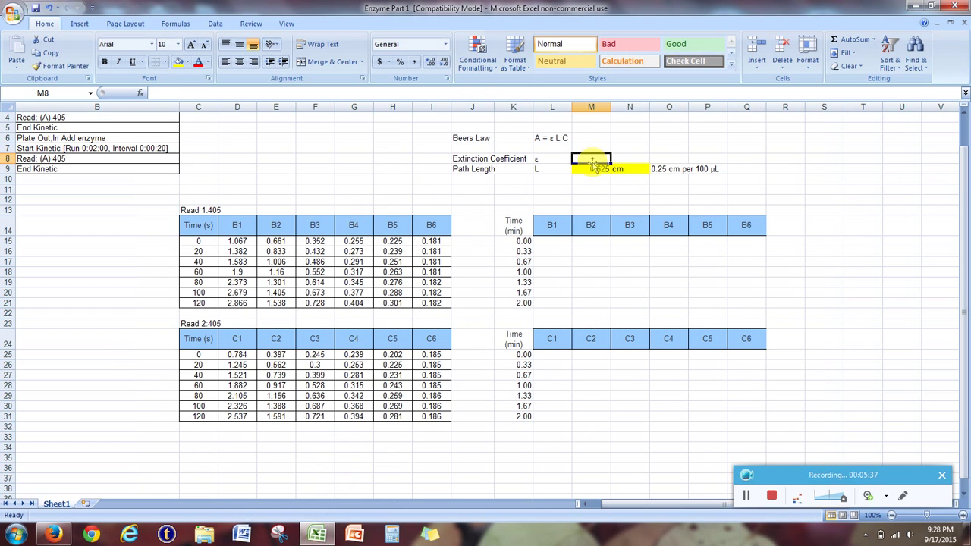
# - Try entering the extinction coefficient in M8 as 18800 and in scientific notation as 18.8e3
pyautogui.write('1')
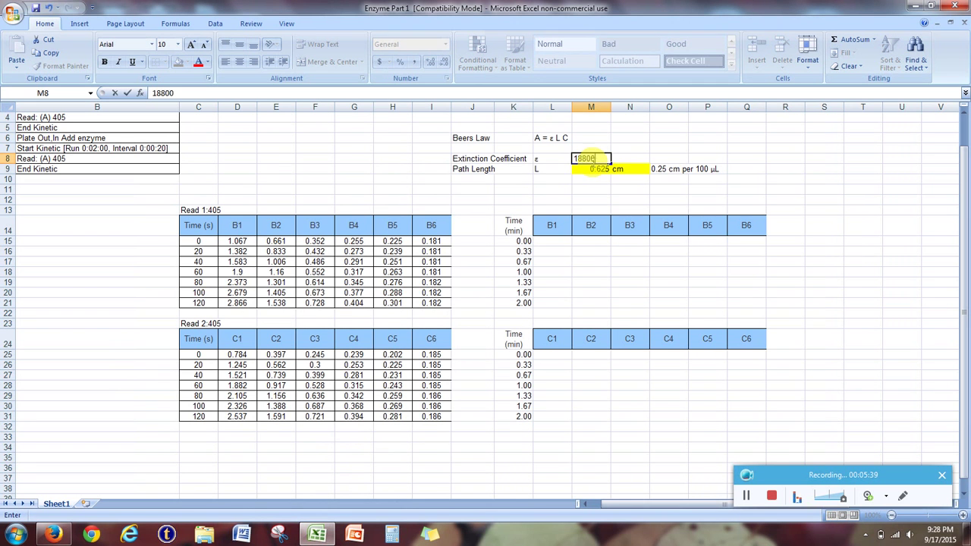
pyautogui.write('8800')
pyautogui.press('Return')
pyautogui.click(596, 161)
pyautogui.write('18.8e3')
pyautogui.click(596, 158)
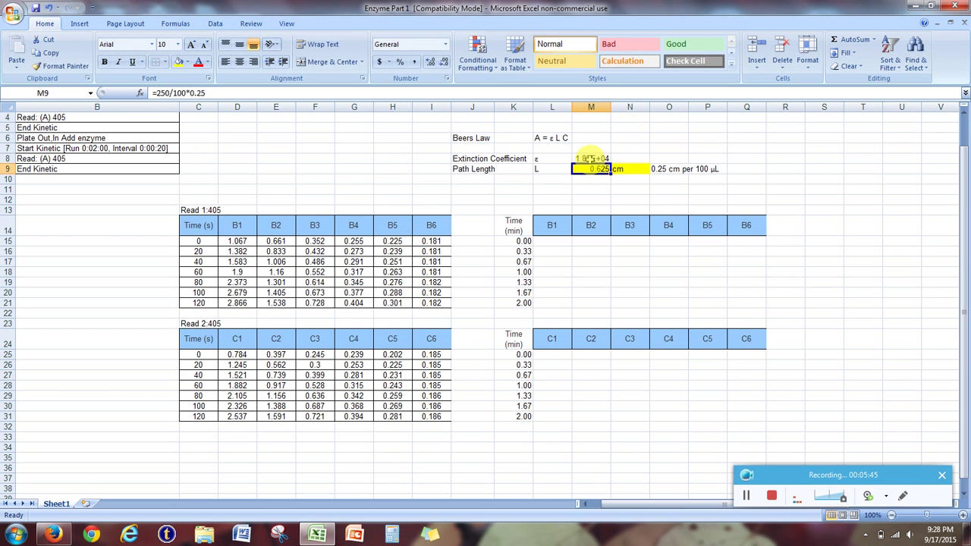
# - Enter the extinction coefficient 18800 in M8 and format the cell as a plain Number without decimals
pyautogui.write('18')
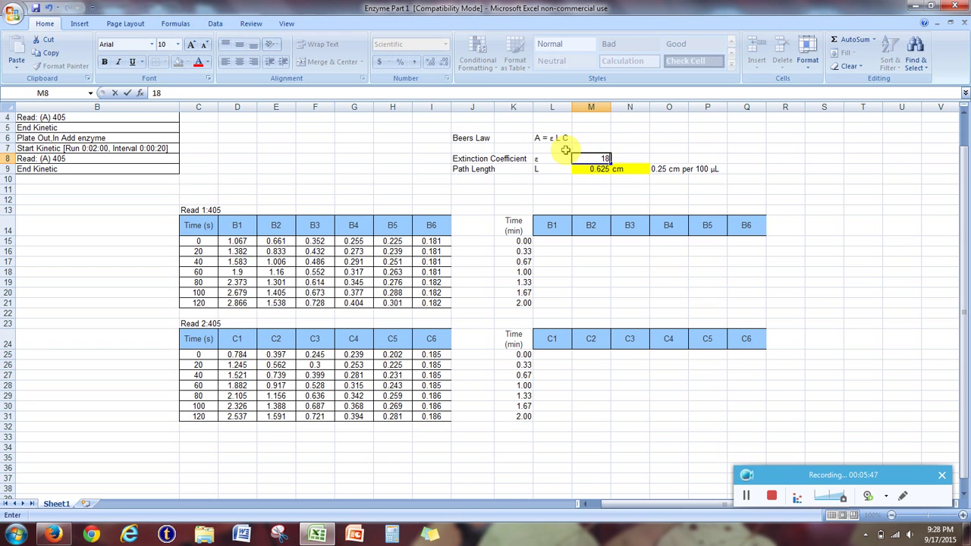
pyautogui.write('800')
pyautogui.hotkey('ctrl', 'Return')
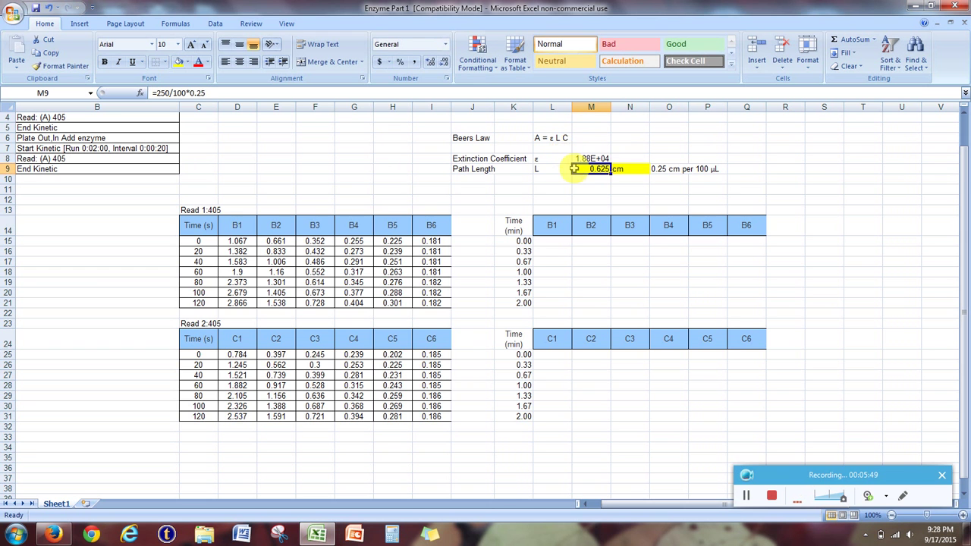
pyautogui.click(446, 44)
pyautogui.click(440, 91)
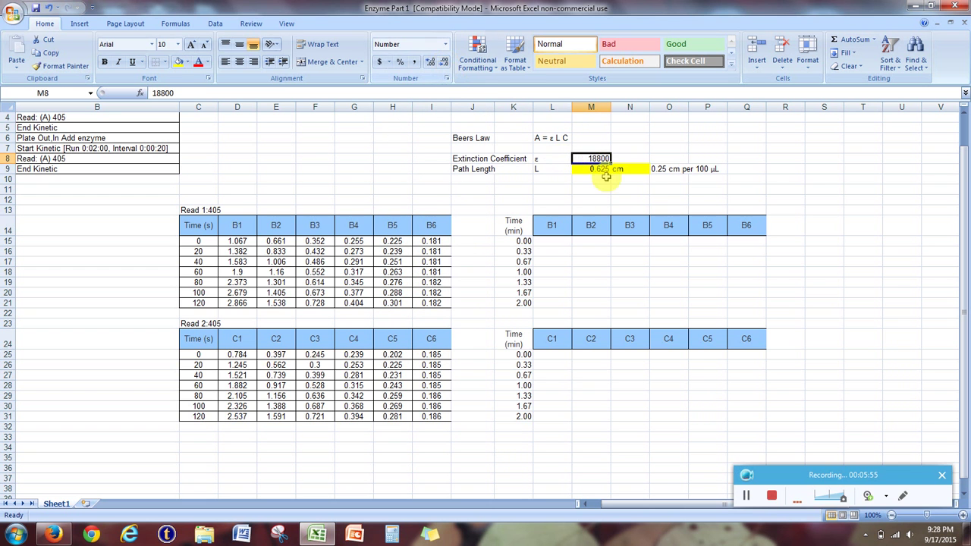
# - Enter the unit (M cm)-1 in N8 and highlight the extinction coefficient cells M8:N8 in yellow
pyautogui.moveTo(607, 168); pyautogui.dragTo(578, 159)
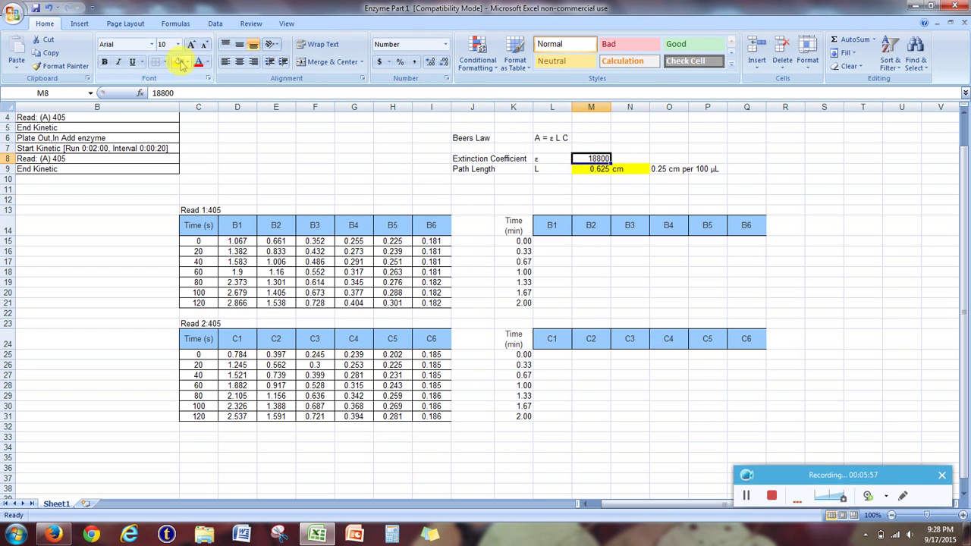
pyautogui.click(644, 190)
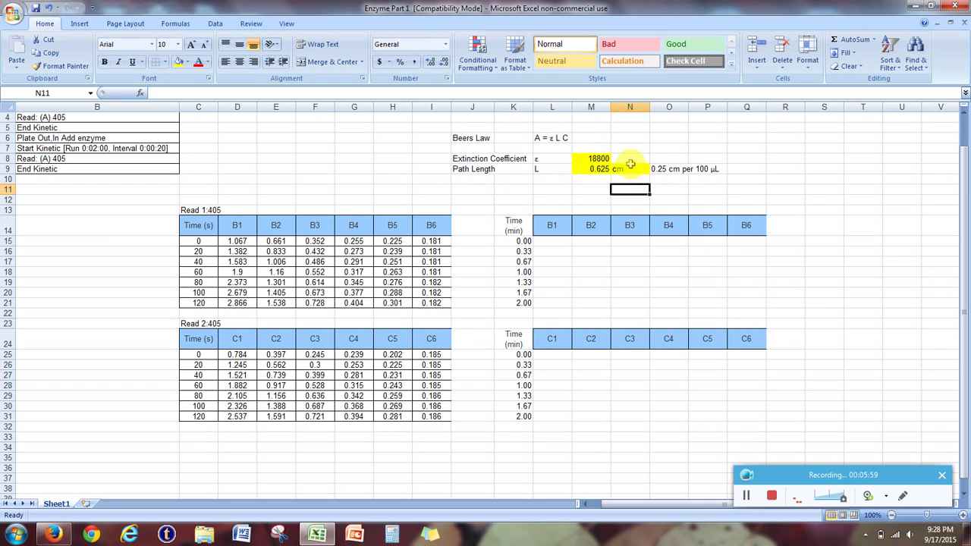
pyautogui.click(631, 158)
pyautogui.write('(M cm)-1')
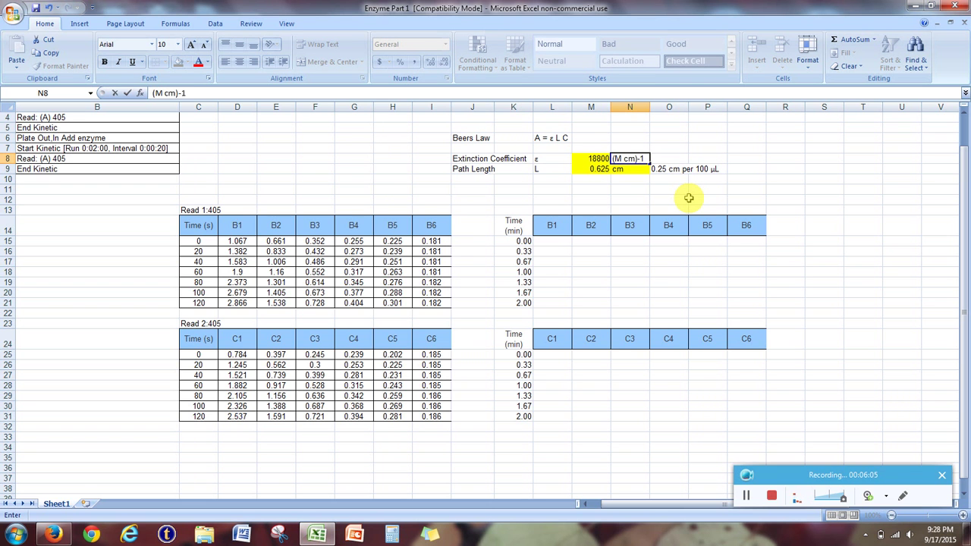
pyautogui.press('Return')
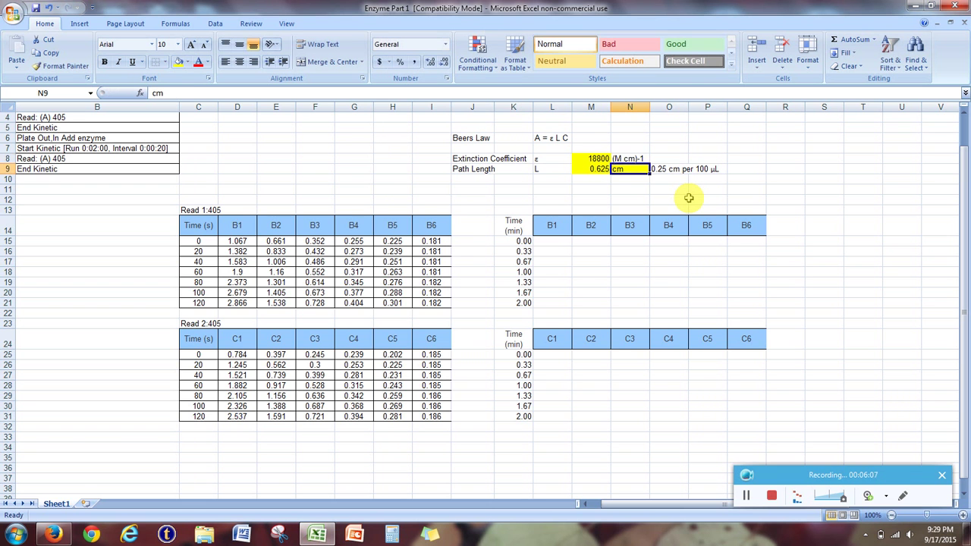
pyautogui.click(618, 160)
pyautogui.click(668, 199)
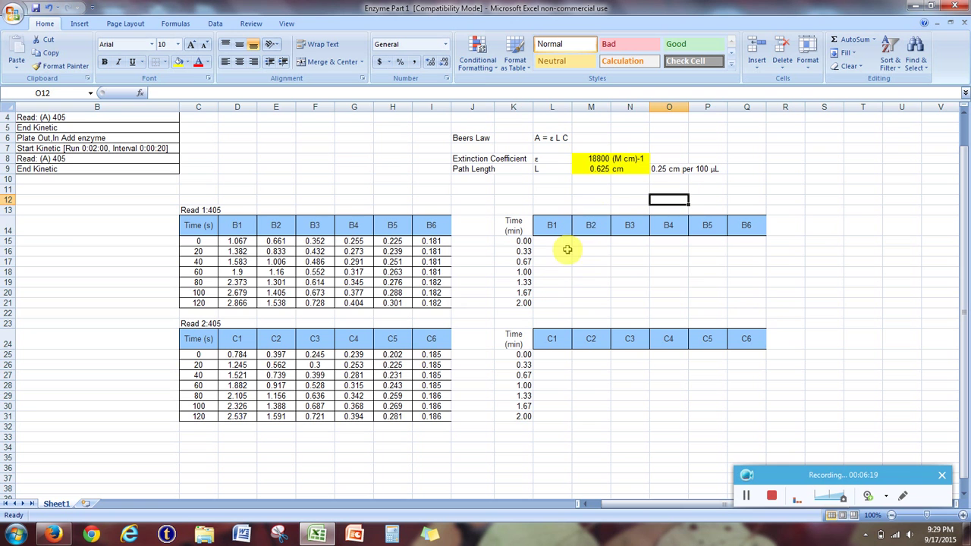
pyautogui.moveTo(558, 241); pyautogui.dragTo(745, 302)
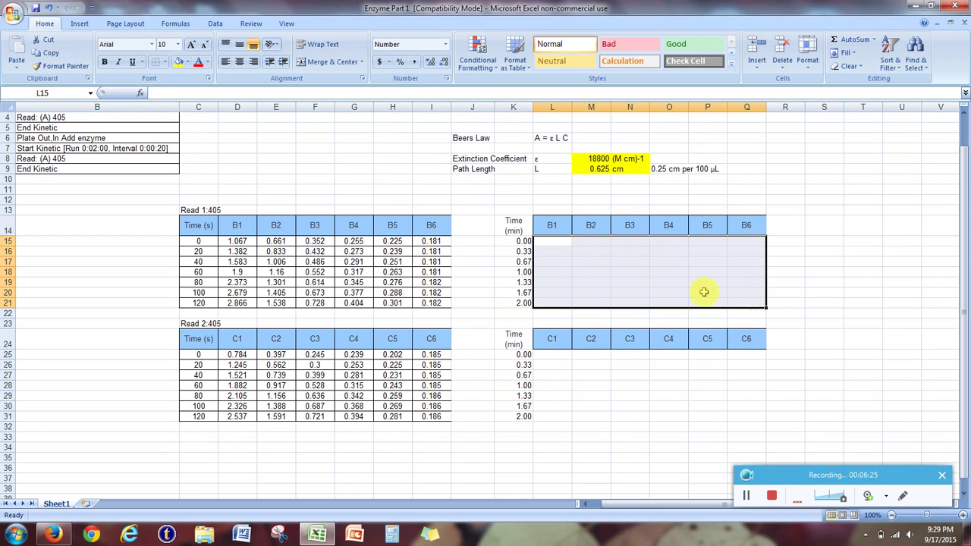
pyautogui.click(554, 240)
pyautogui.click(830, 281)
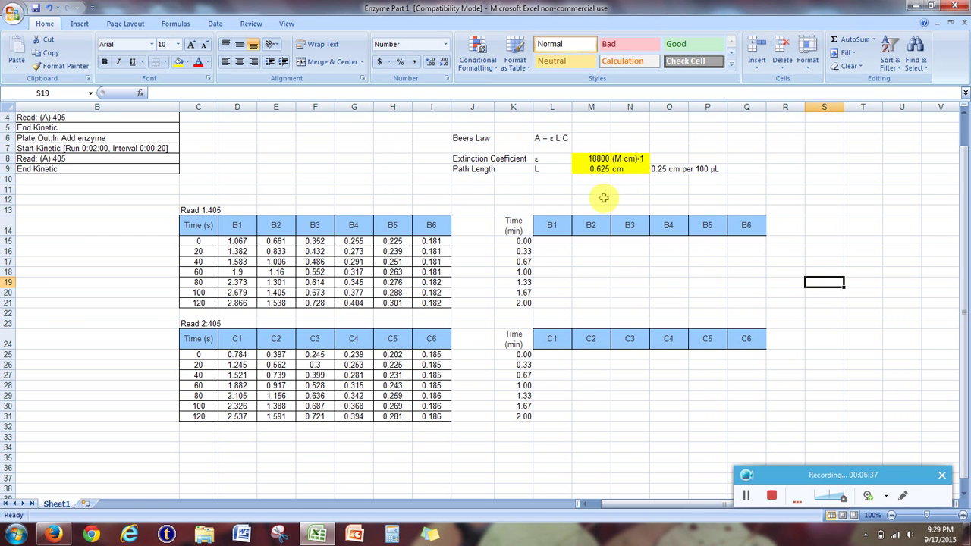
# - Enter the note "How many micromoles are in one mole? 1000000" in cell N5
pyautogui.click(623, 128)
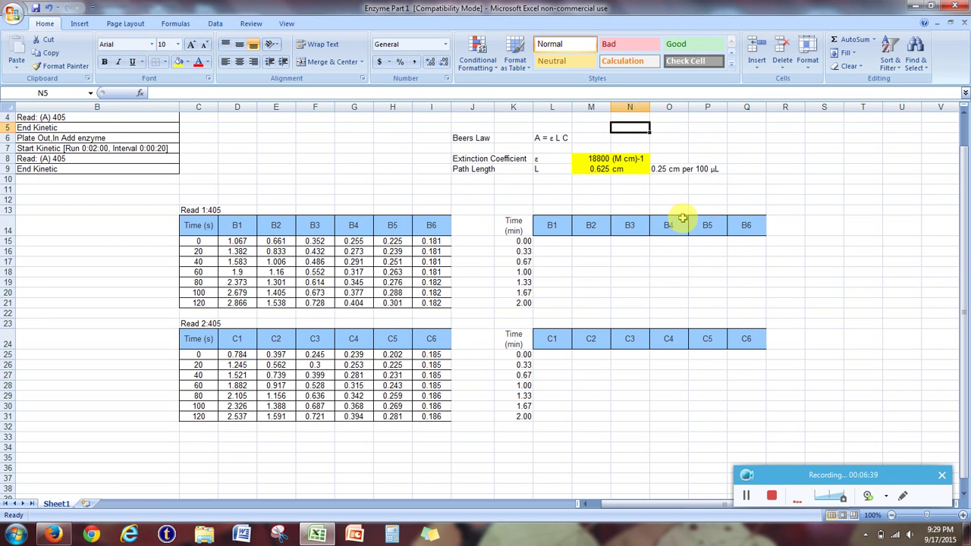
pyautogui.write('How')
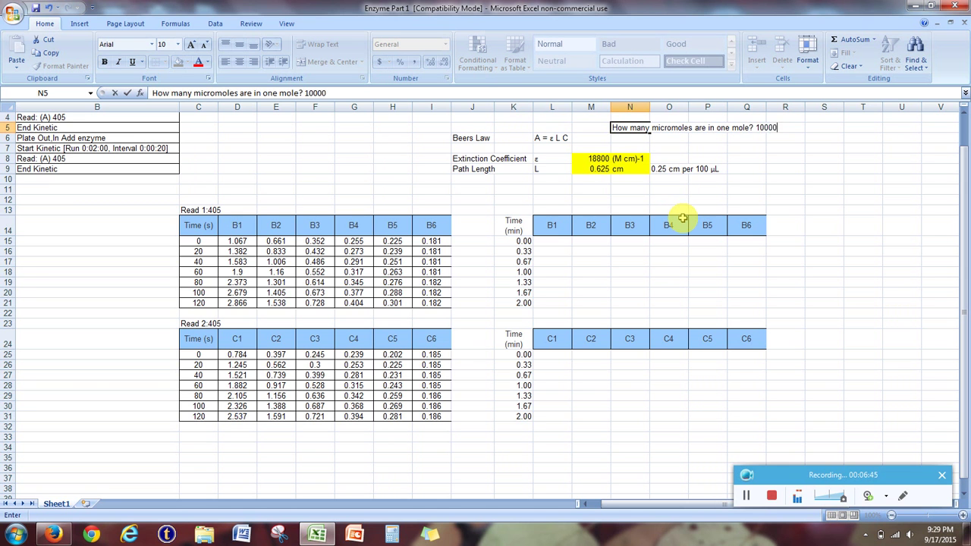
pyautogui.write('many micromoles are in one mole? 1000000')
pyautogui.press('Return')
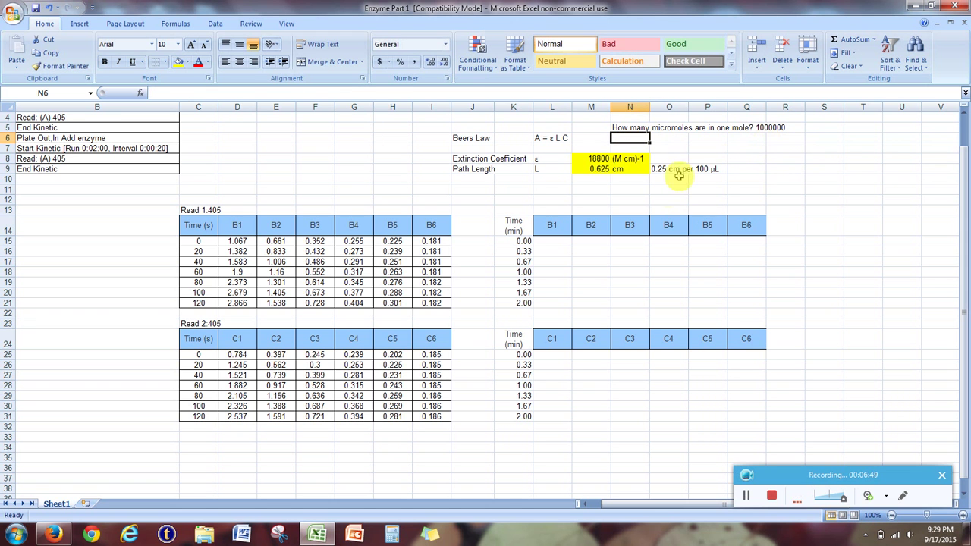
# - Enter the formula =D15/(M8*M9)*1000000 in L15 to convert the first B1 absorbance to micromolar concentration
pyautogui.click(557, 241)
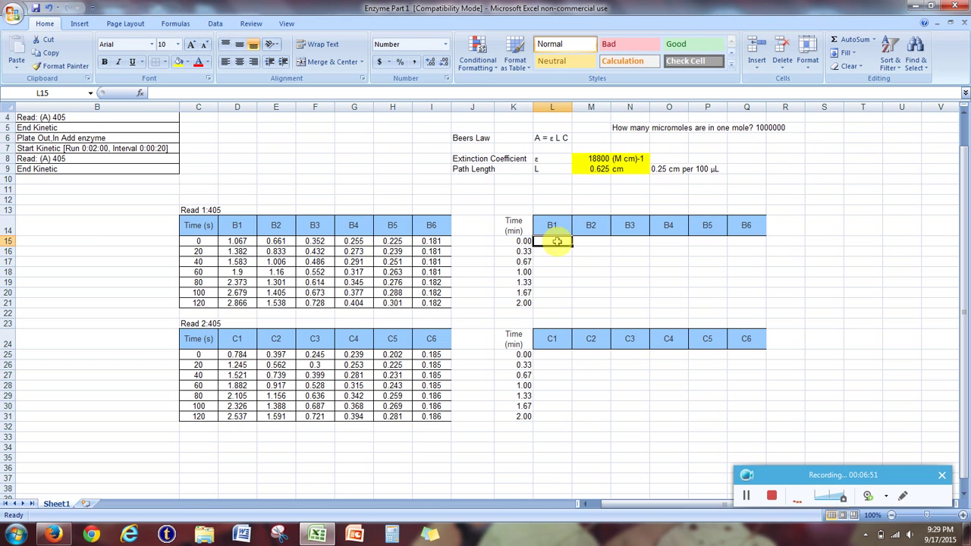
pyautogui.click(544, 158)
pyautogui.click(548, 169)
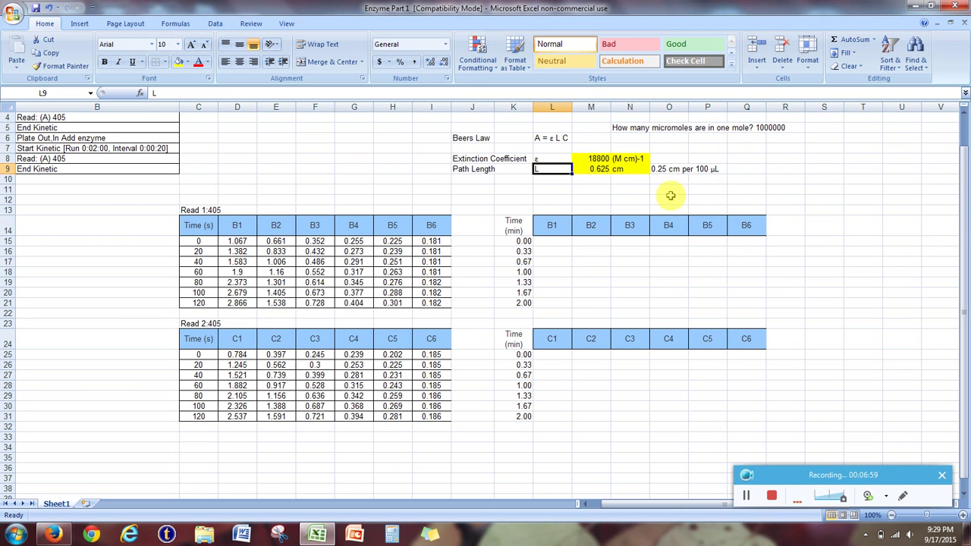
pyautogui.click(555, 242)
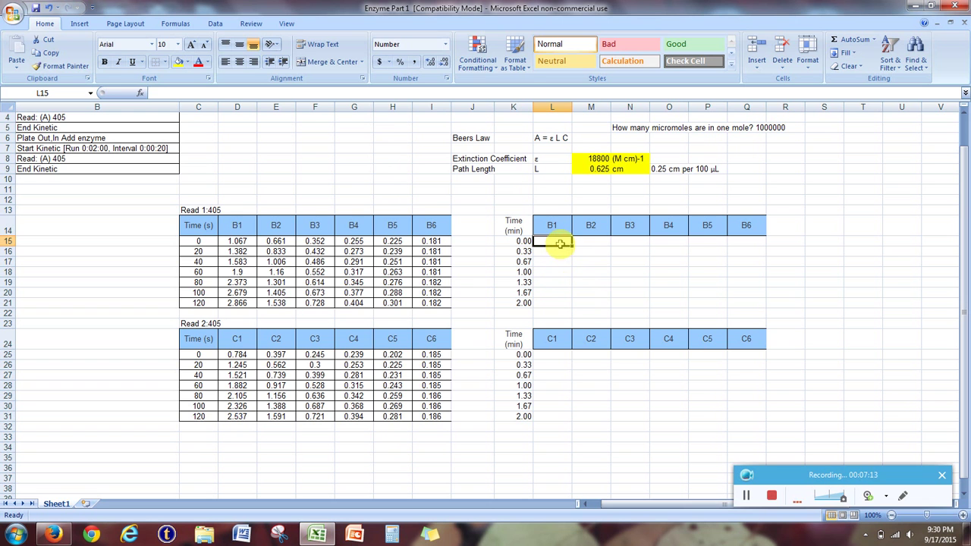
pyautogui.write('=')
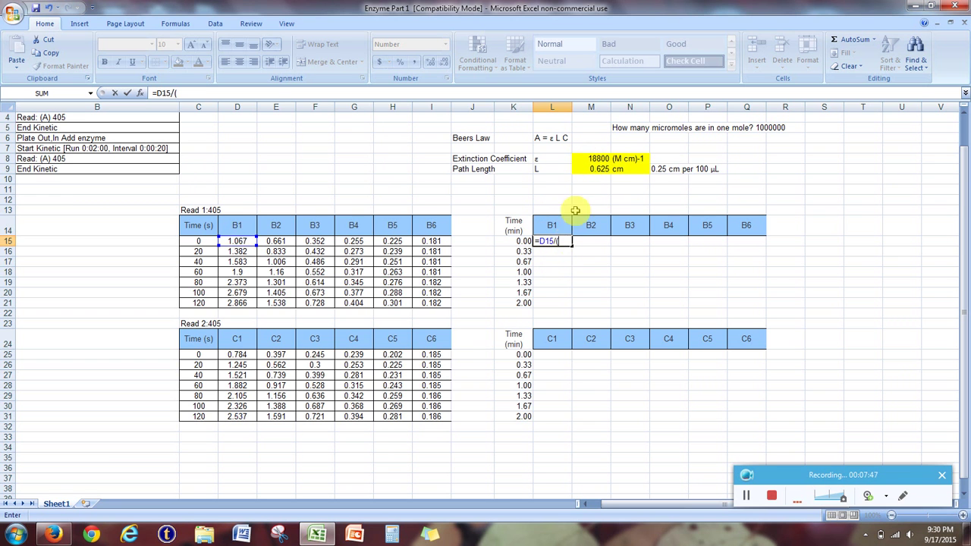
pyautogui.click(598, 158)
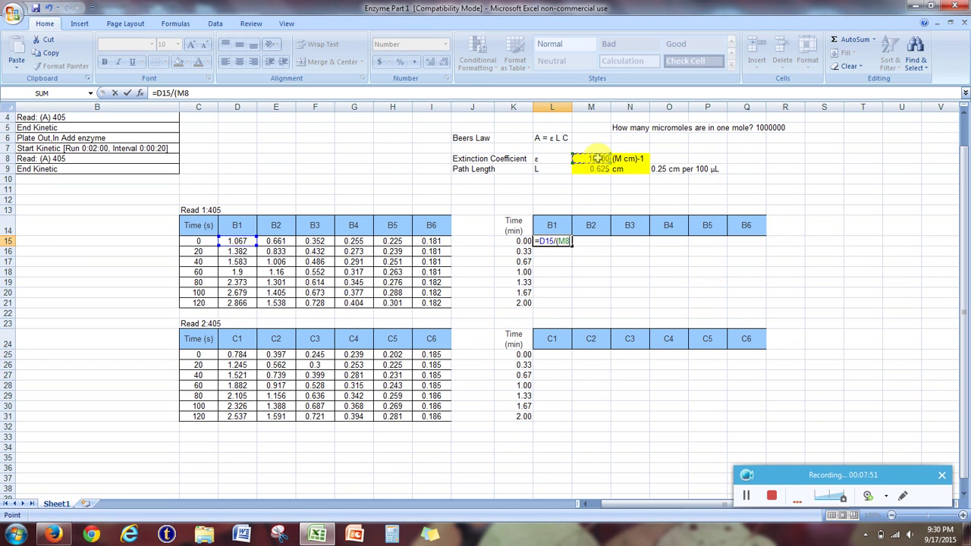
pyautogui.click(599, 168)
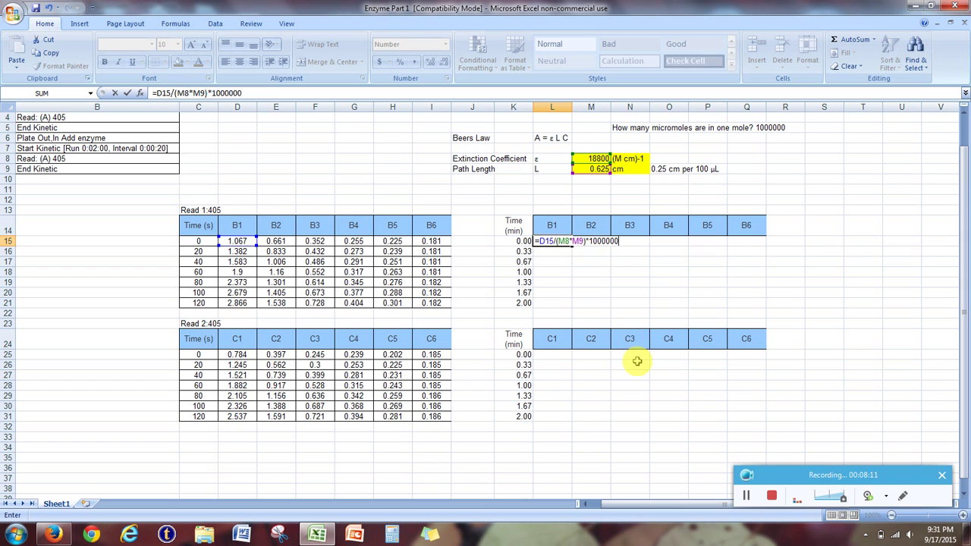
pyautogui.press('Return')
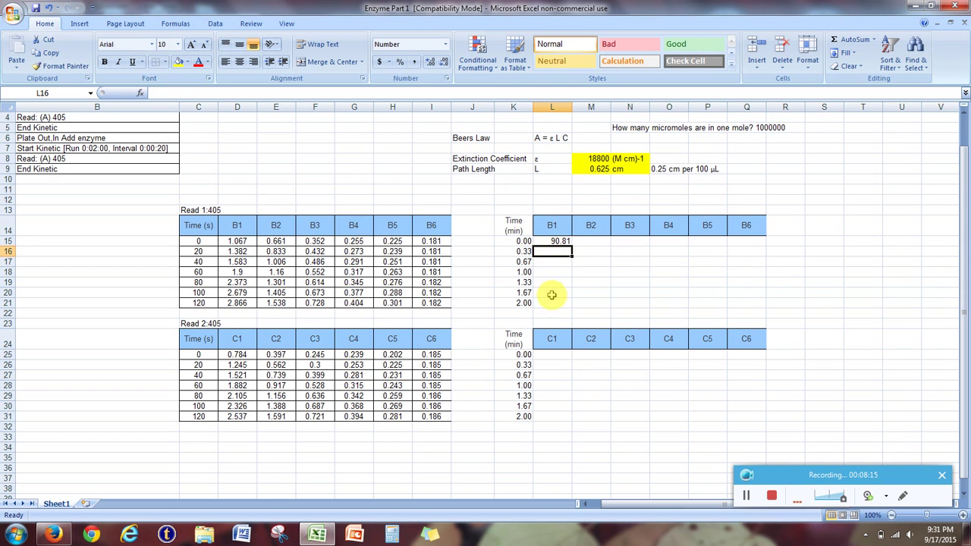
# - Try filling the relative-reference formula from L15 down to L21, and undo the fill
pyautogui.click(551, 240)
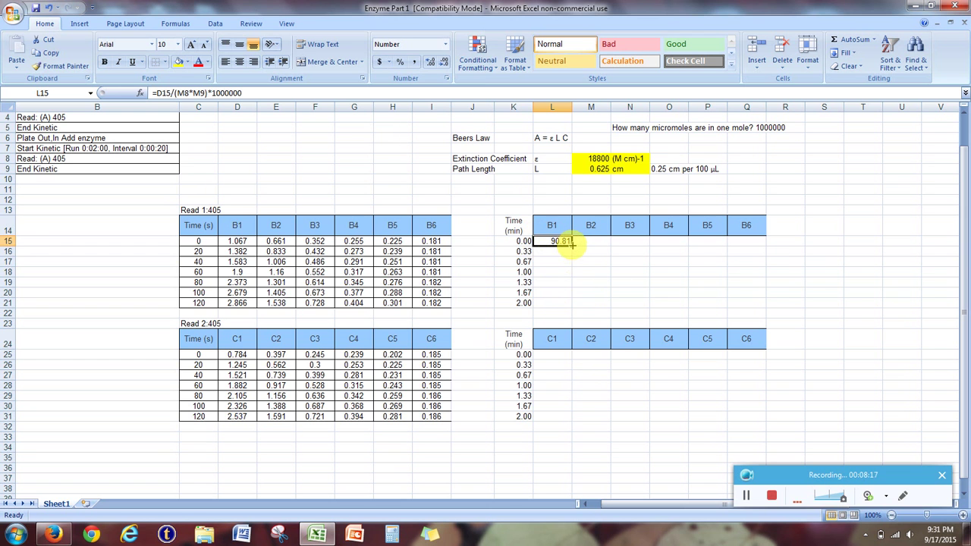
pyautogui.moveTo(572, 244); pyautogui.dragTo(572, 305)
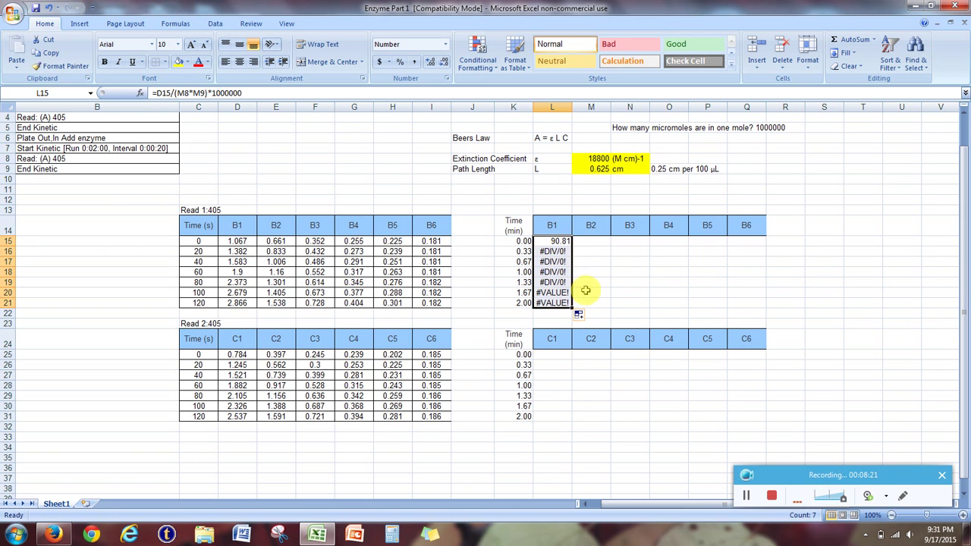
pyautogui.click(586, 292)
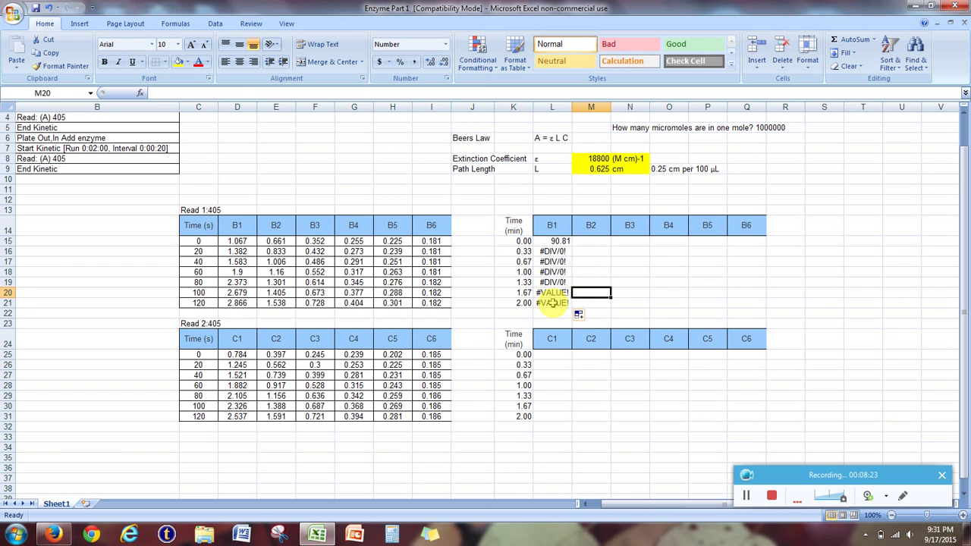
pyautogui.doubleClick(552, 303)
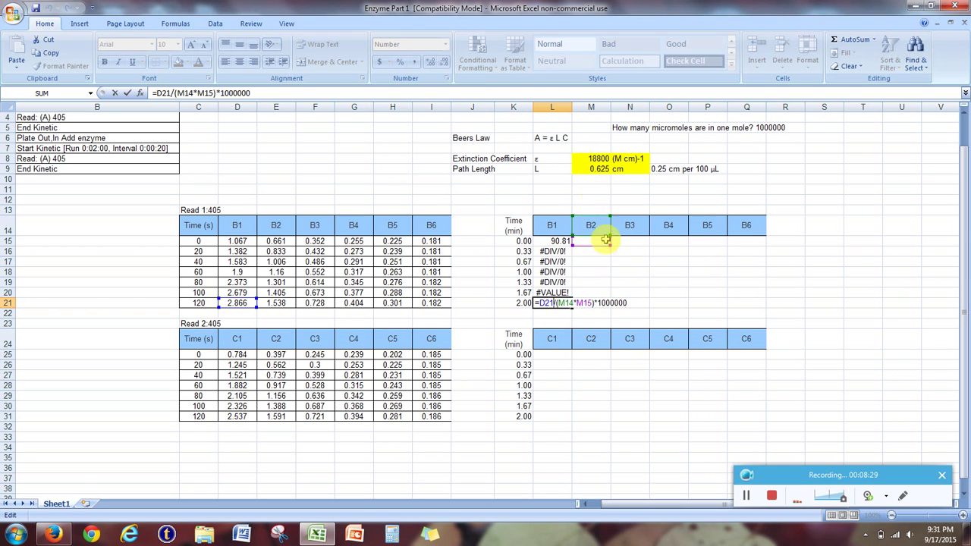
pyautogui.press('Return')
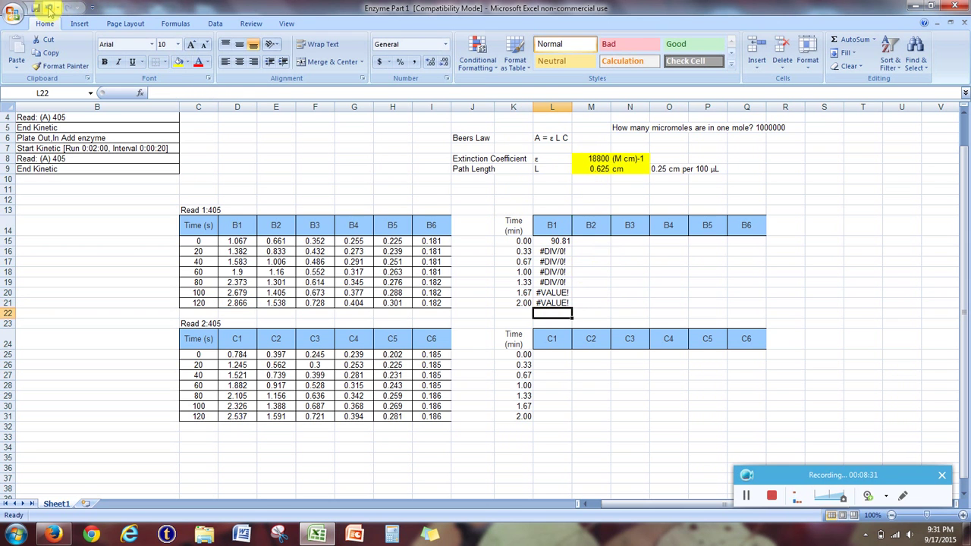
pyautogui.click(48, 7)
pyautogui.click(48, 8)
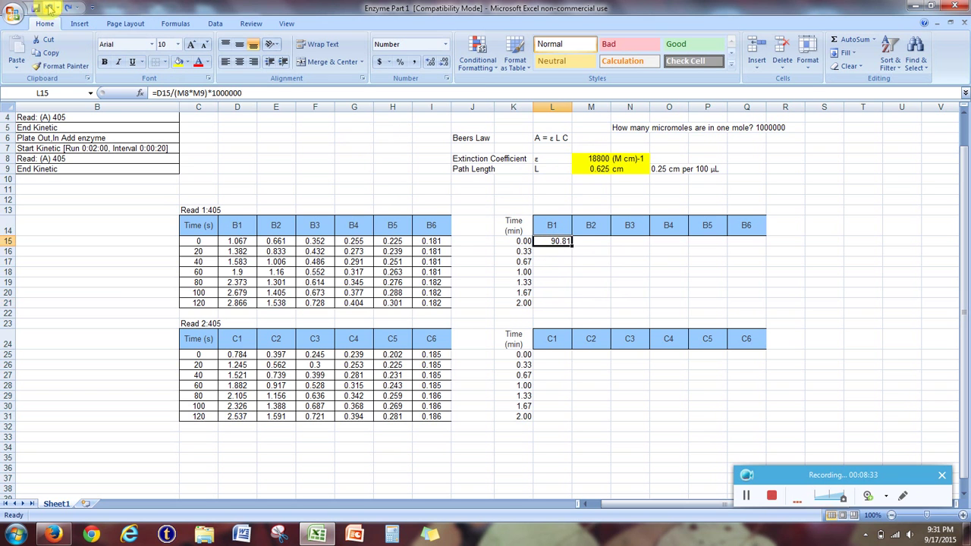
# - Make the constant references in the L15 formula absolute, so it reads =D15/($M$8*$M$9)*1000000
pyautogui.click(592, 267)
pyautogui.click(559, 241)
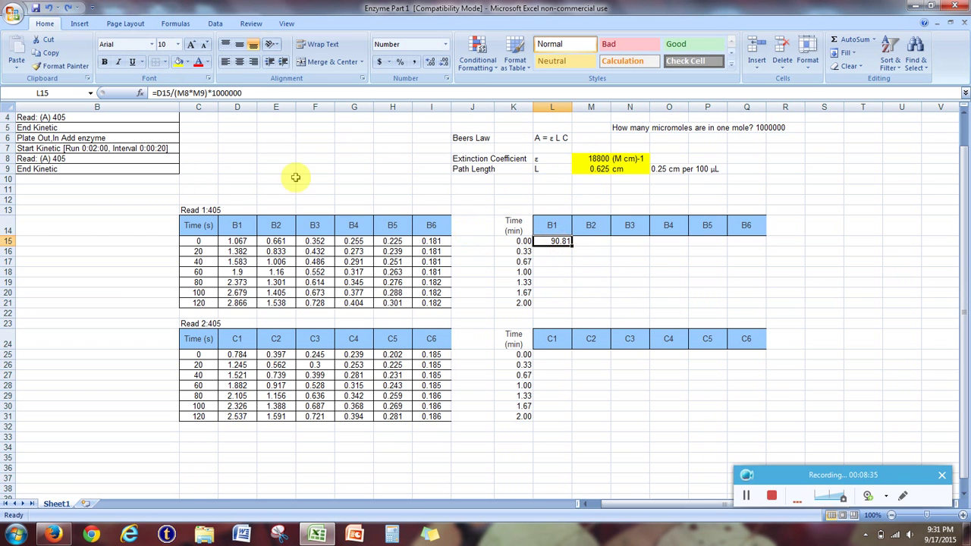
pyautogui.click(182, 93)
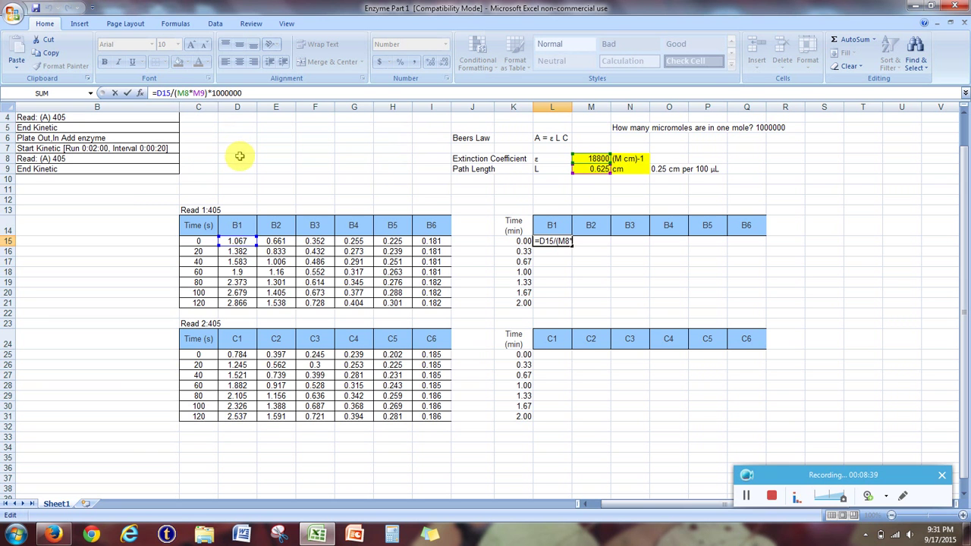
pyautogui.write('$')
pyautogui.click(189, 93)
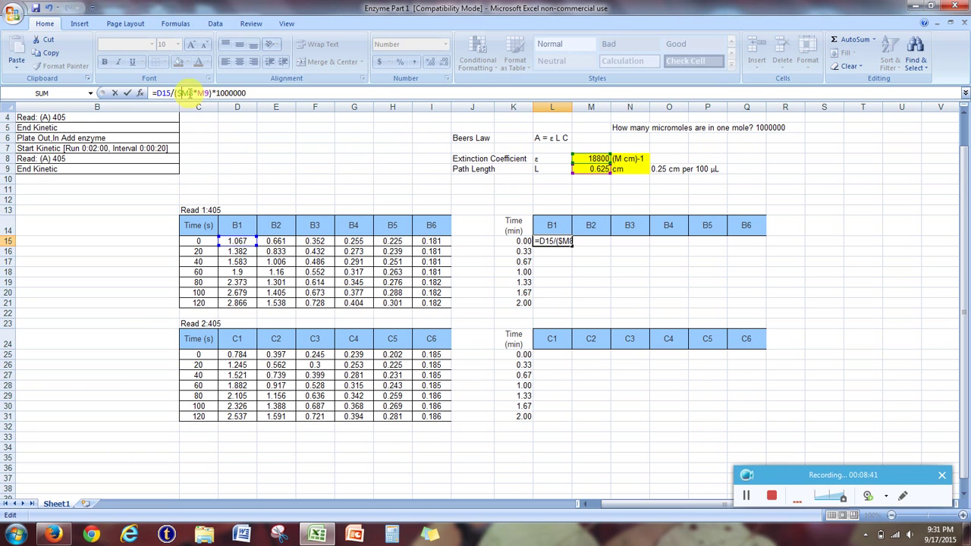
pyautogui.write('$')
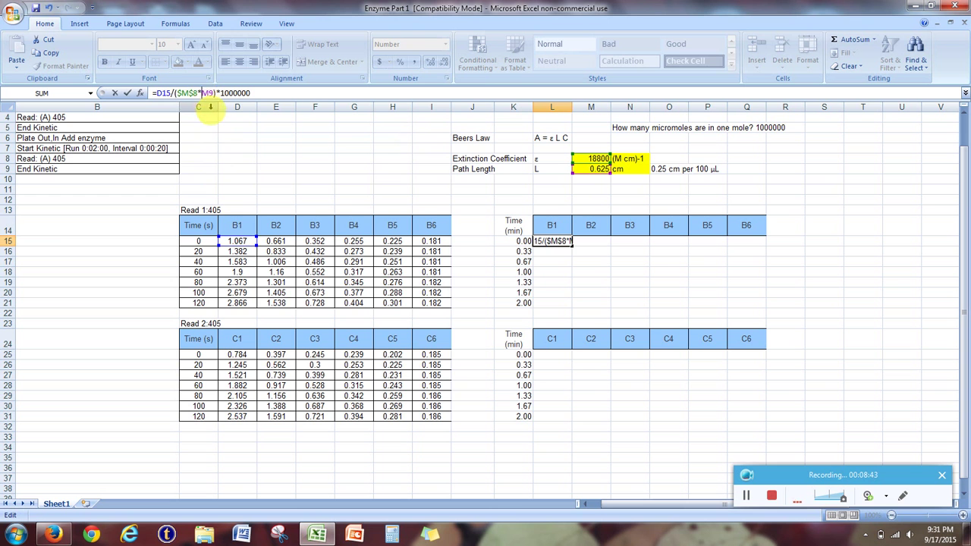
pyautogui.click(201, 92)
pyautogui.write('$')
pyautogui.click(211, 93)
pyautogui.write('$M$')
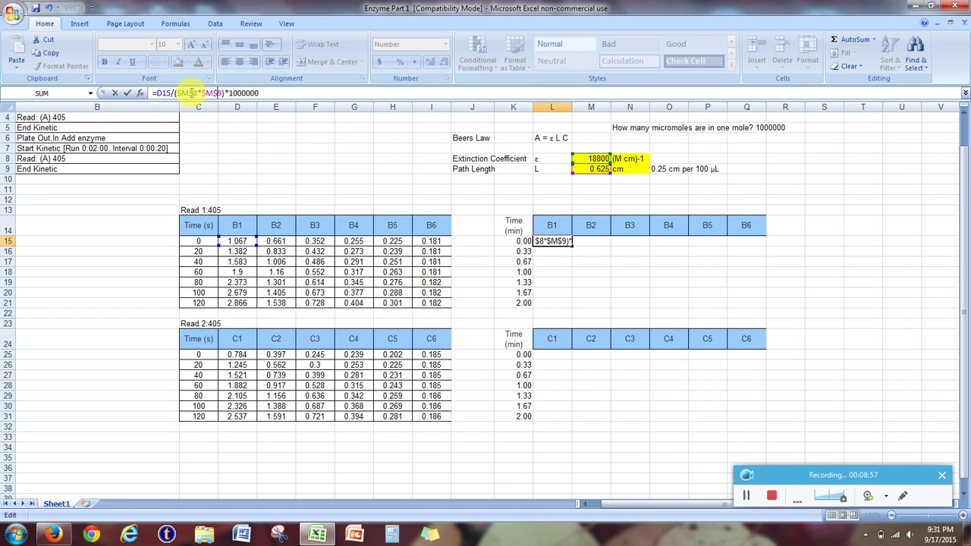
pyautogui.press('Return')
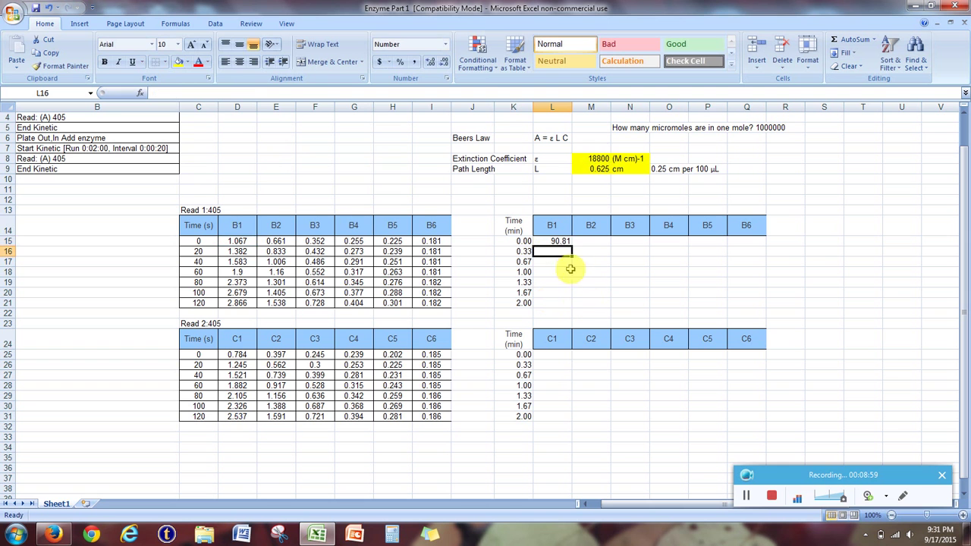
# - Fill the L15 concentration formula down to row 21 and across to column Q, covering wells B1 to B6
pyautogui.click(565, 243)
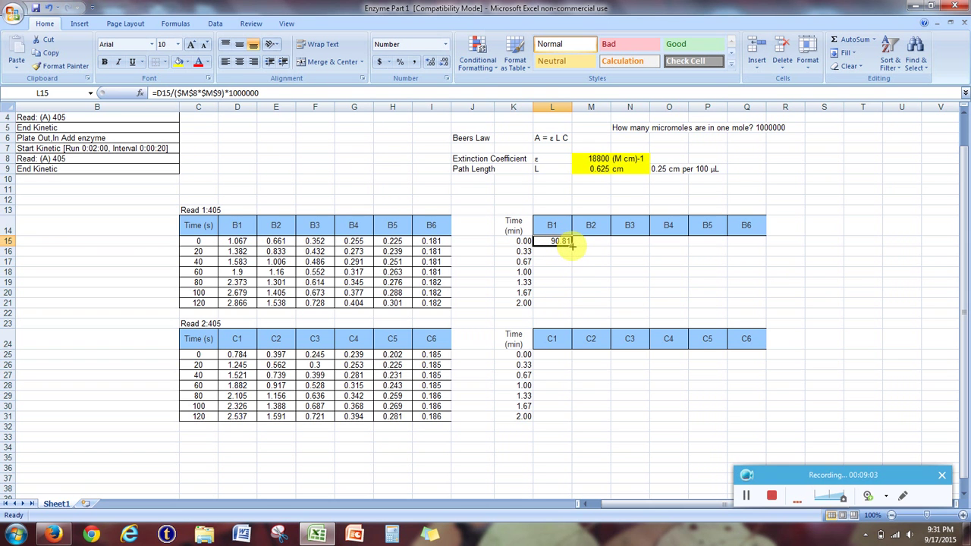
pyautogui.moveTo(571, 244); pyautogui.dragTo(570, 305)
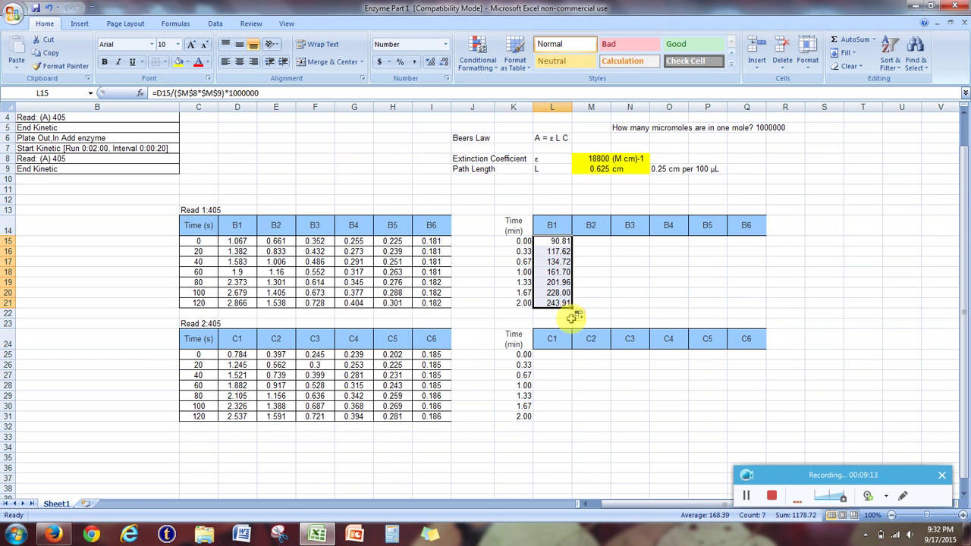
pyautogui.moveTo(577, 310); pyautogui.dragTo(762, 309)
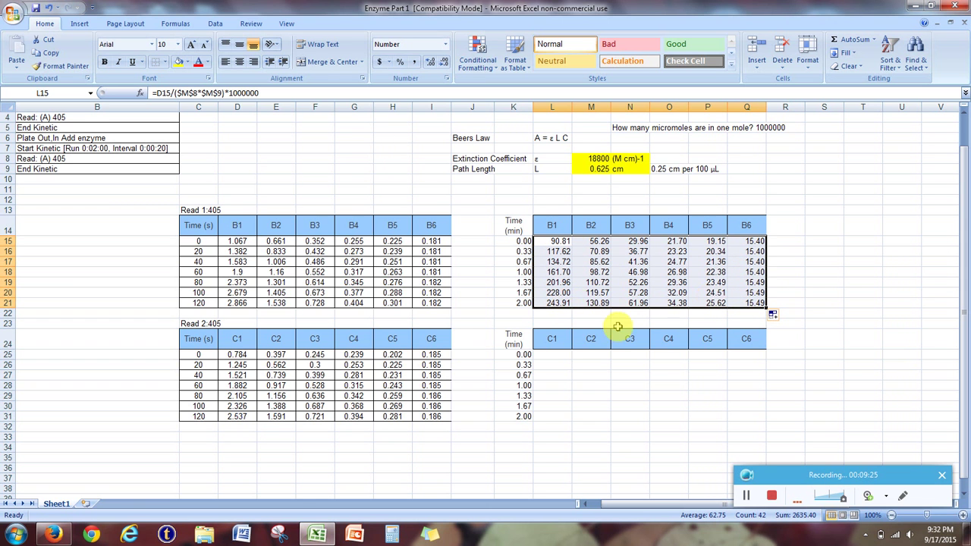
pyautogui.click(786, 314)
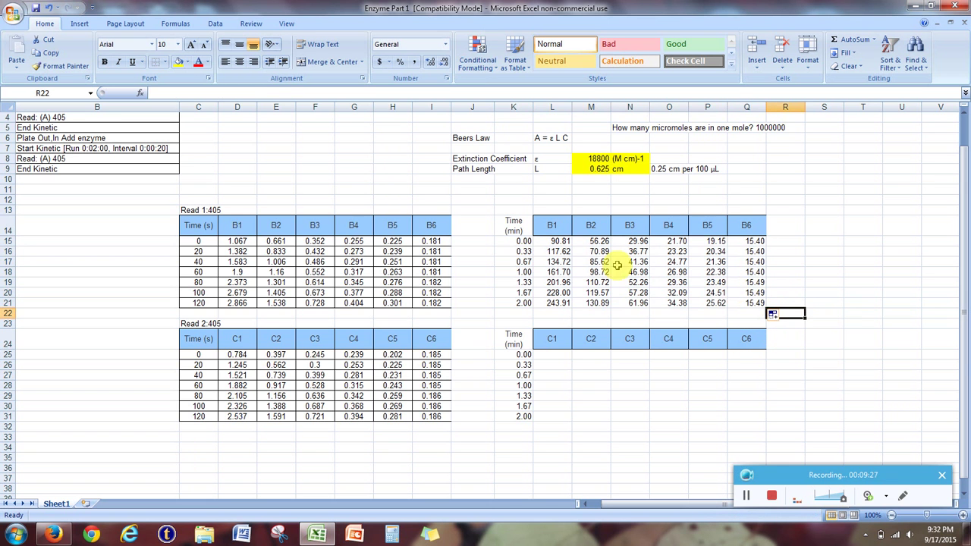
# - Label the first concentration table "Row B data Concentration in micromolar" in cell K13
pyautogui.moveTo(559, 241); pyautogui.dragTo(747, 303)
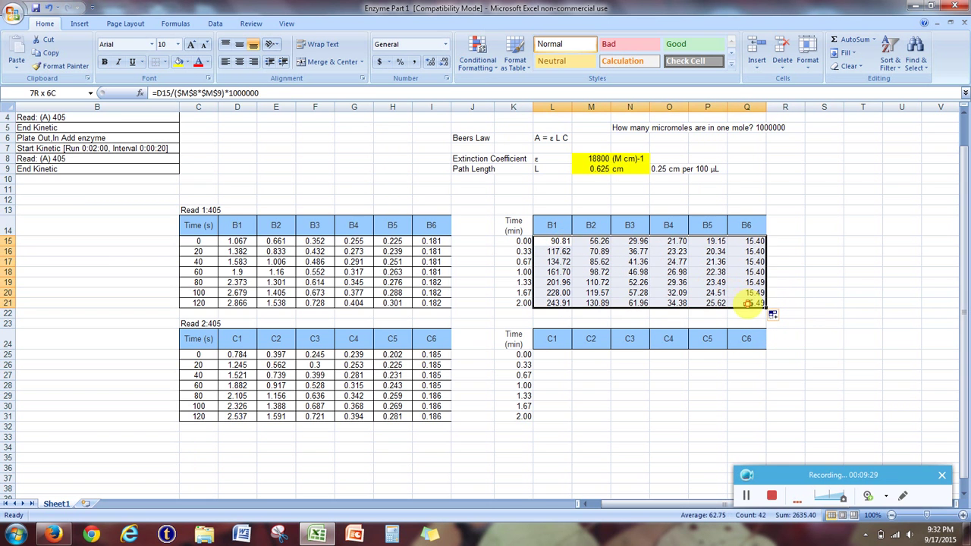
pyautogui.click(638, 276)
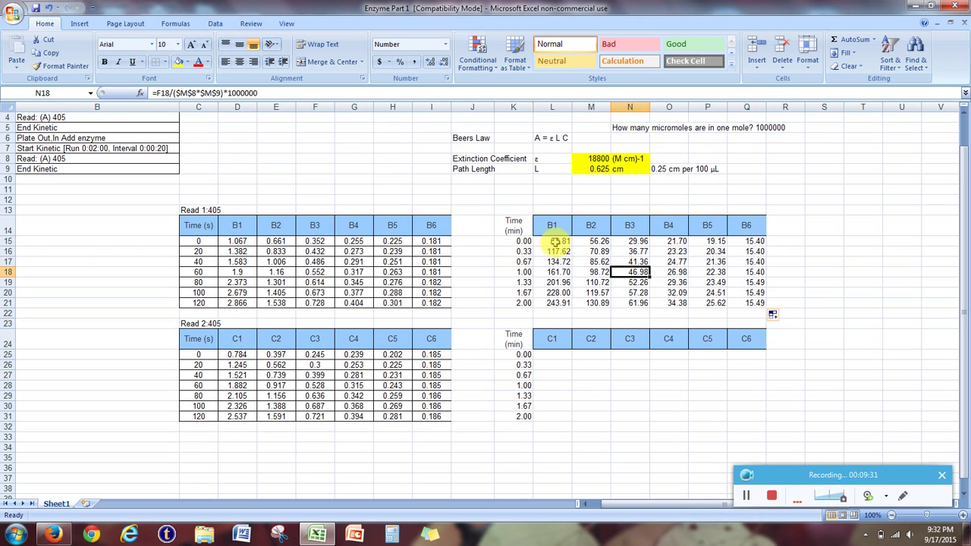
pyautogui.moveTo(559, 241); pyautogui.dragTo(747, 300)
pyautogui.click(524, 210)
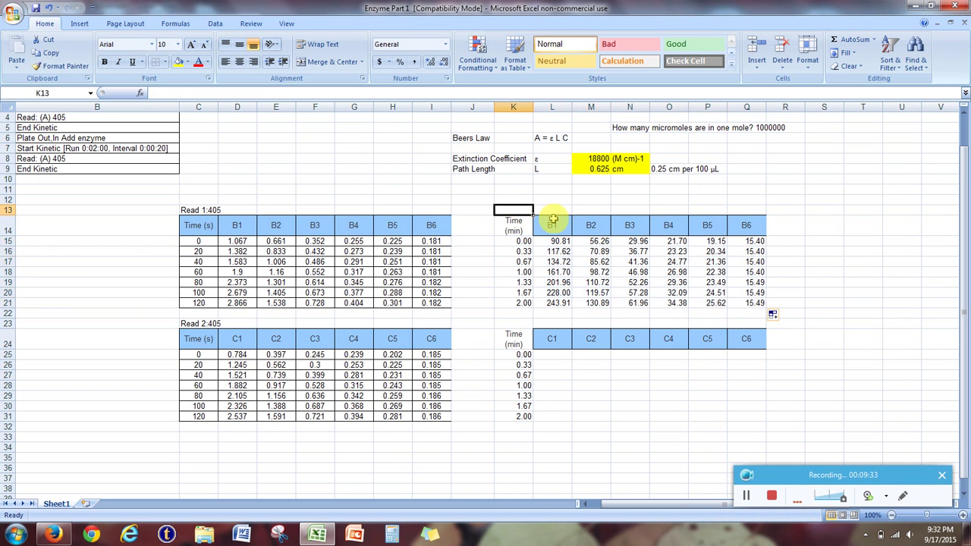
pyautogui.write('R')
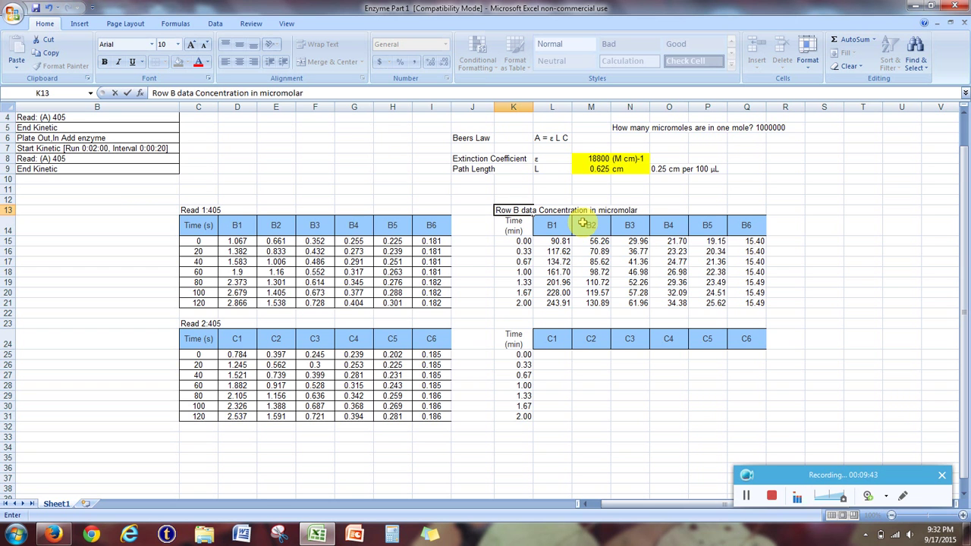
pyautogui.click(523, 325)
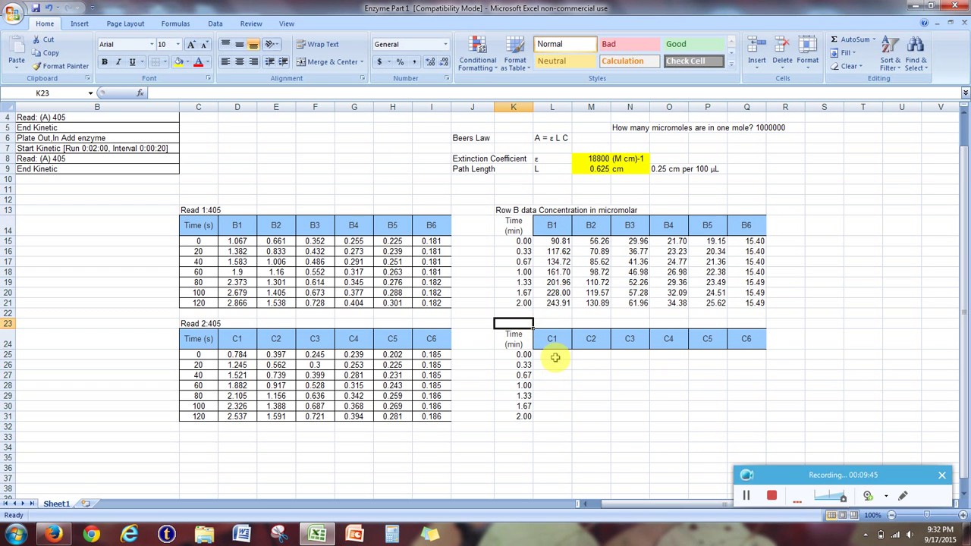
# - Copy the row B concentration formulas in L15:Q21 into the C1 to C6 table starting at cell L25
pyautogui.moveTo(555, 357); pyautogui.dragTo(752, 413)
pyautogui.click(824, 395)
pyautogui.scroll(-2, 831, 399)
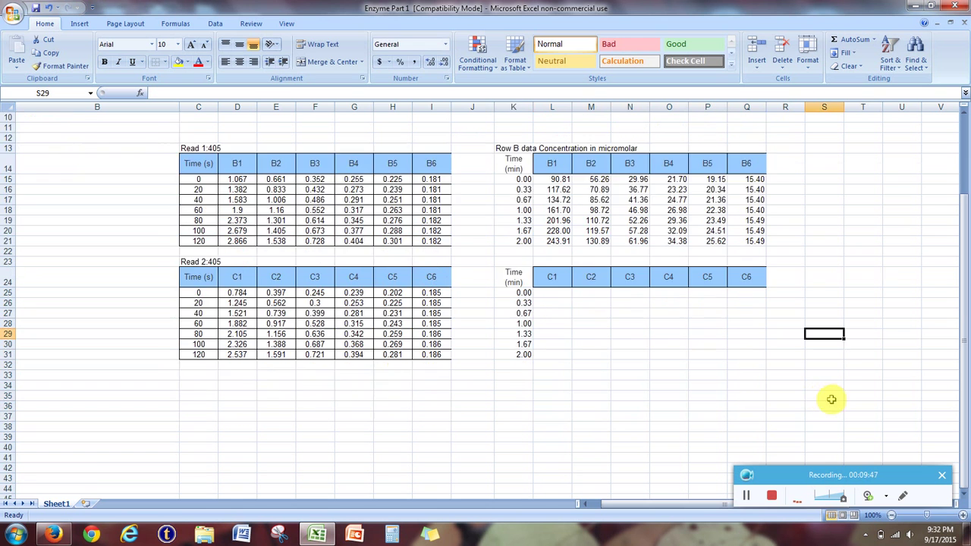
pyautogui.scroll(1, 831, 399)
pyautogui.click(555, 210)
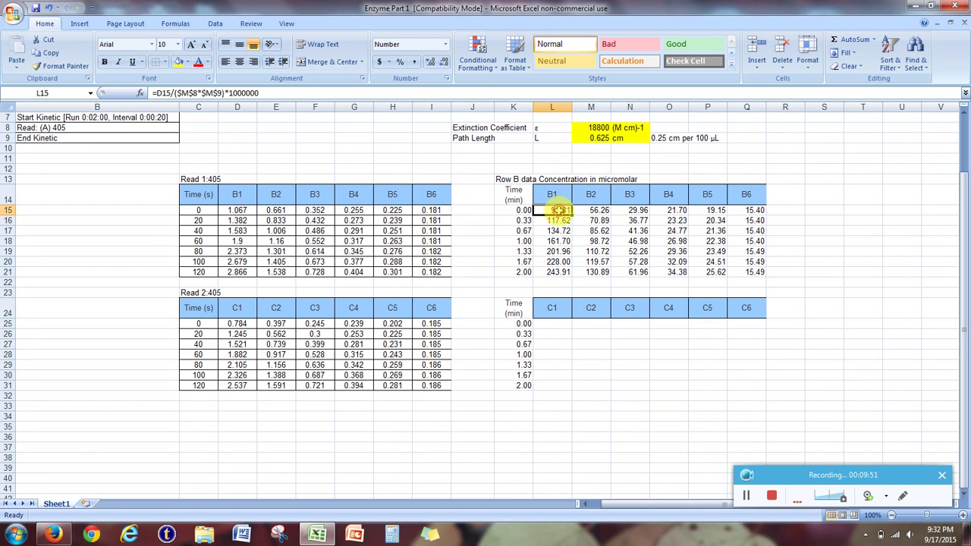
pyautogui.moveTo(557, 210); pyautogui.dragTo(747, 272)
pyautogui.rightClick(687, 255)
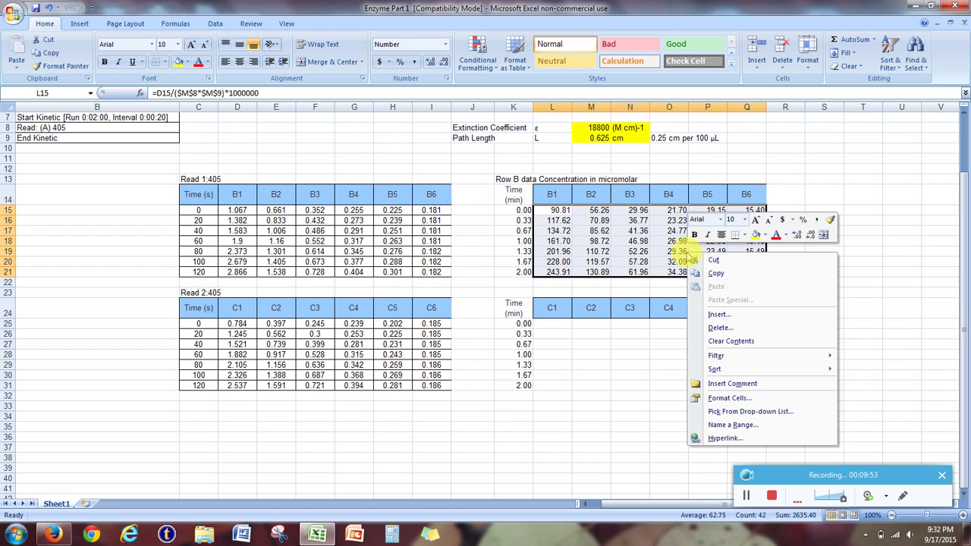
pyautogui.click(713, 272)
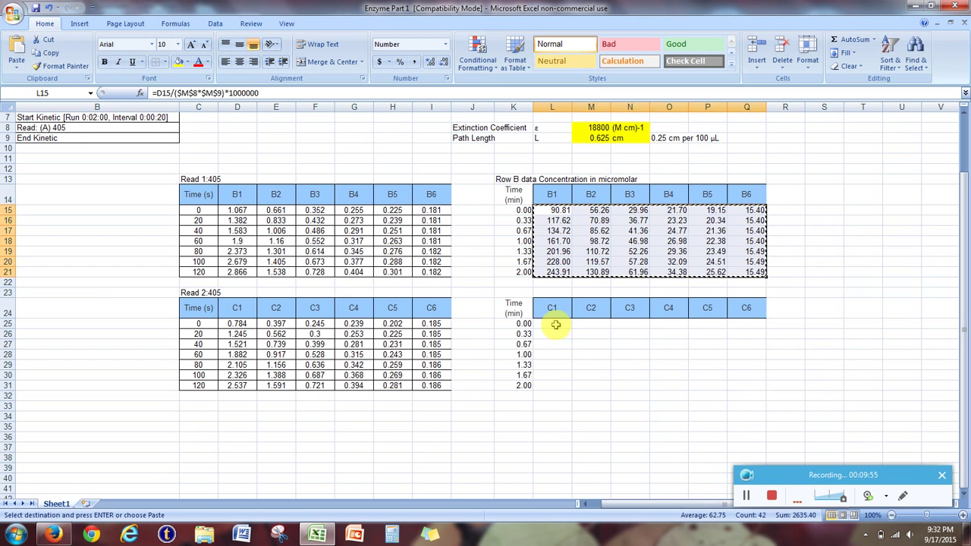
pyautogui.click(556, 324)
pyautogui.rightClick(555, 325)
pyautogui.click(566, 357)
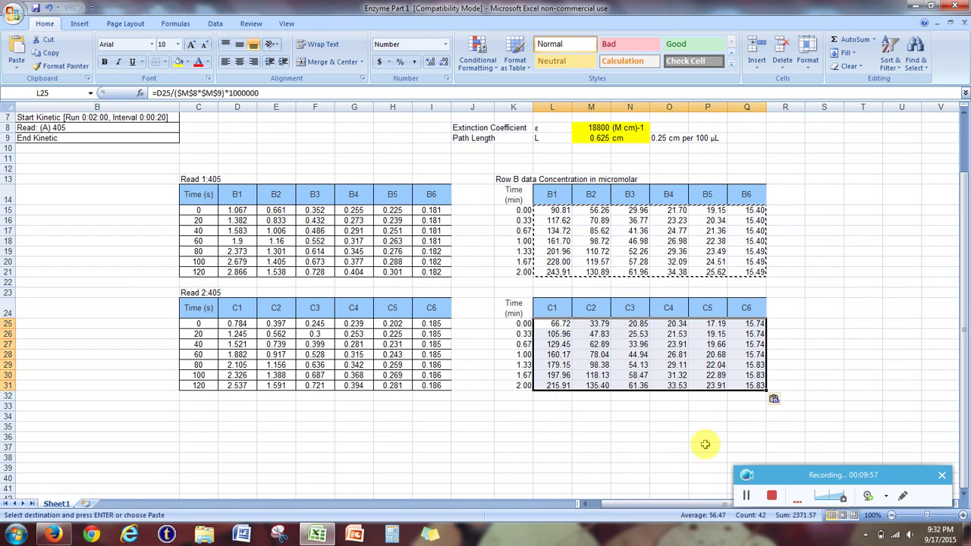
pyautogui.click(713, 425)
# - Inspect the formula in Q31 to check which absorbance cell and Beer's Law constants it references
pyautogui.click(749, 386)
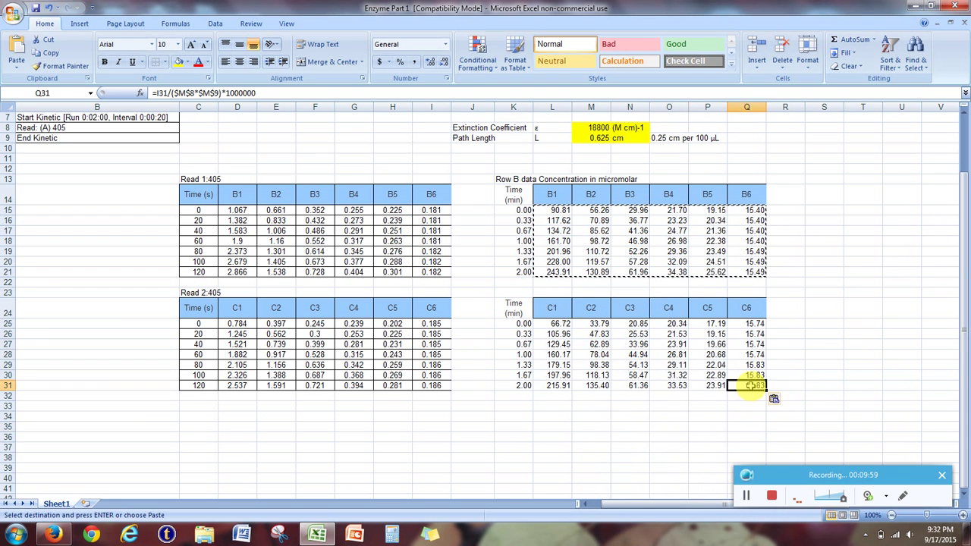
pyautogui.doubleClick(749, 386)
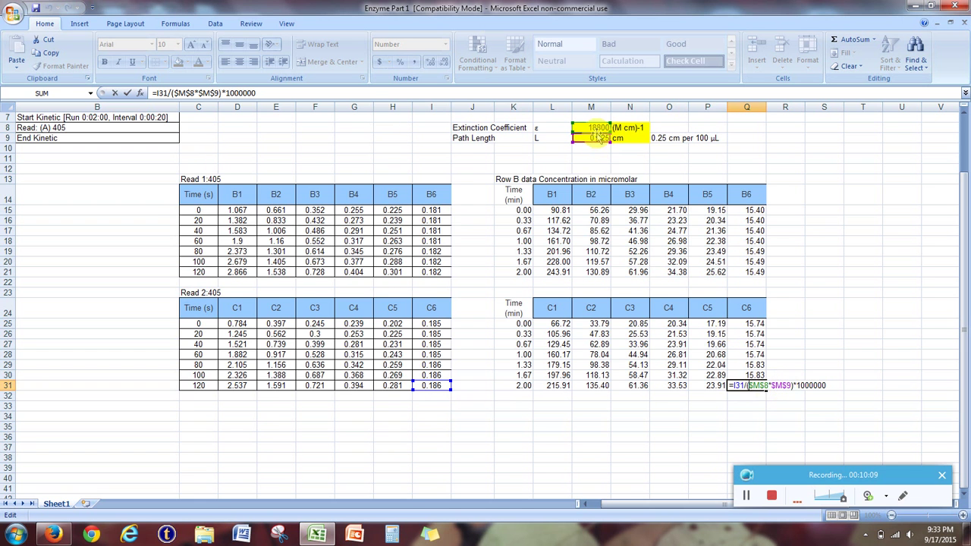
pyautogui.scroll(1, 598, 135)
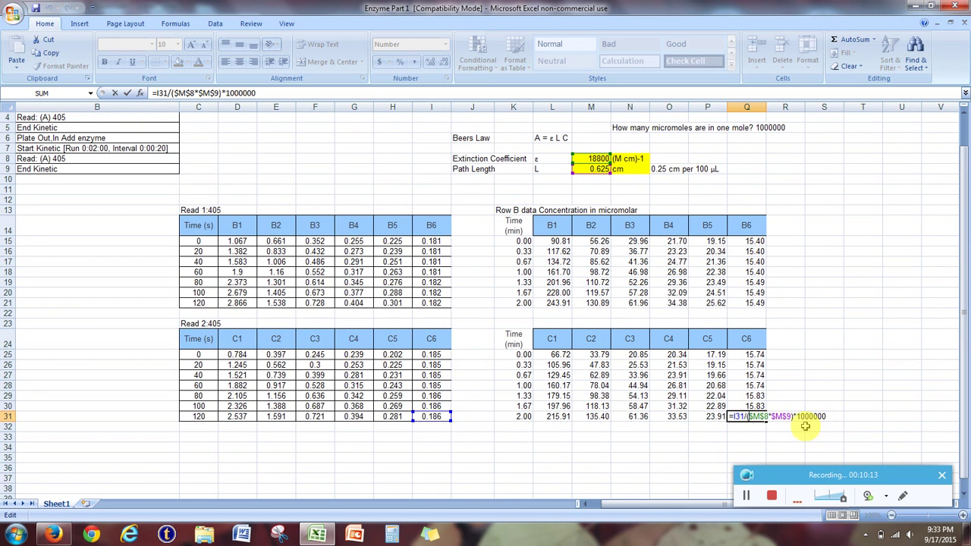
pyautogui.press('Return')
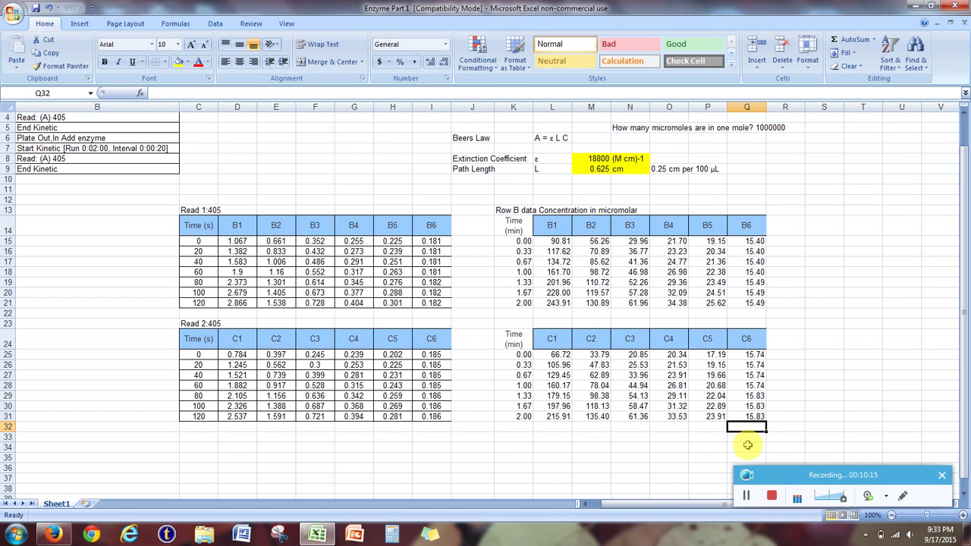
pyautogui.moveTo(678, 502); pyautogui.dragTo(703, 507)
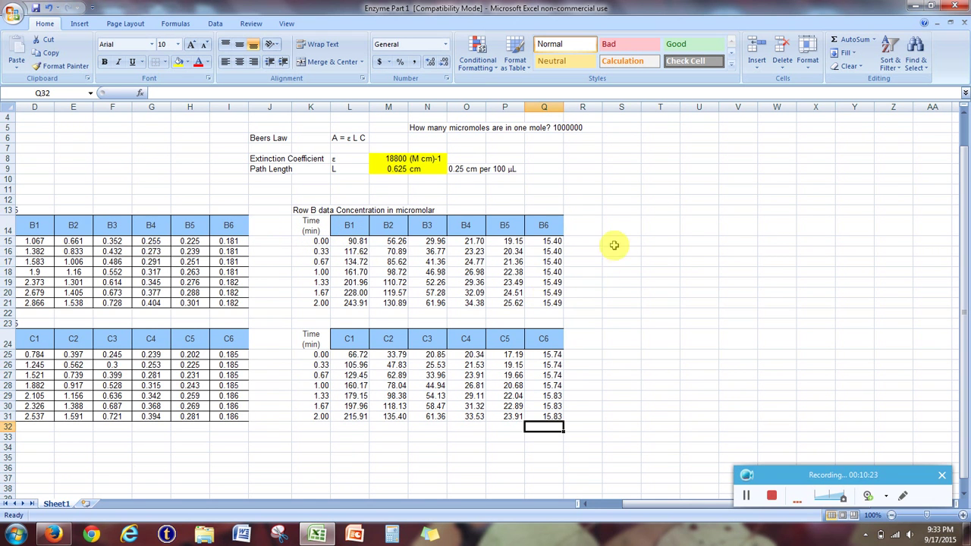
pyautogui.click(618, 241)
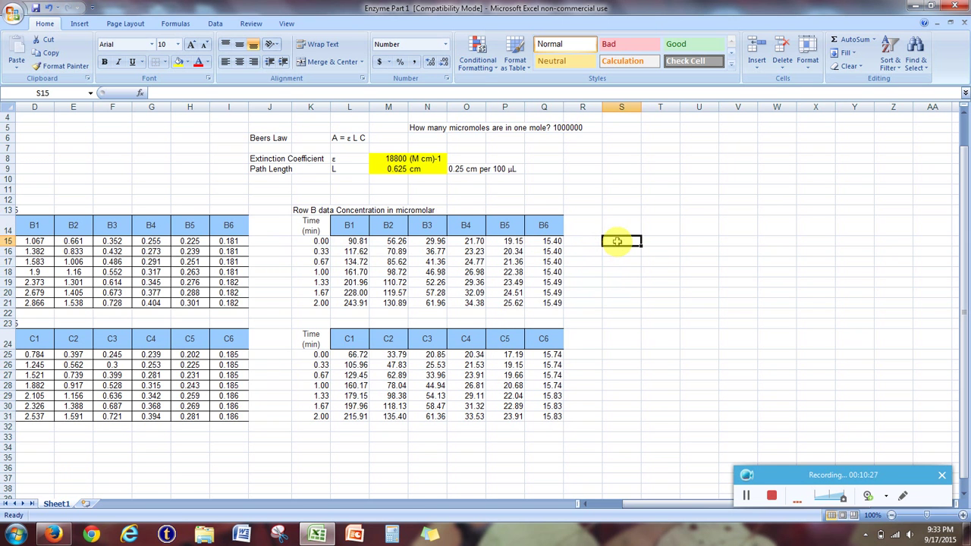
pyautogui.write('=')
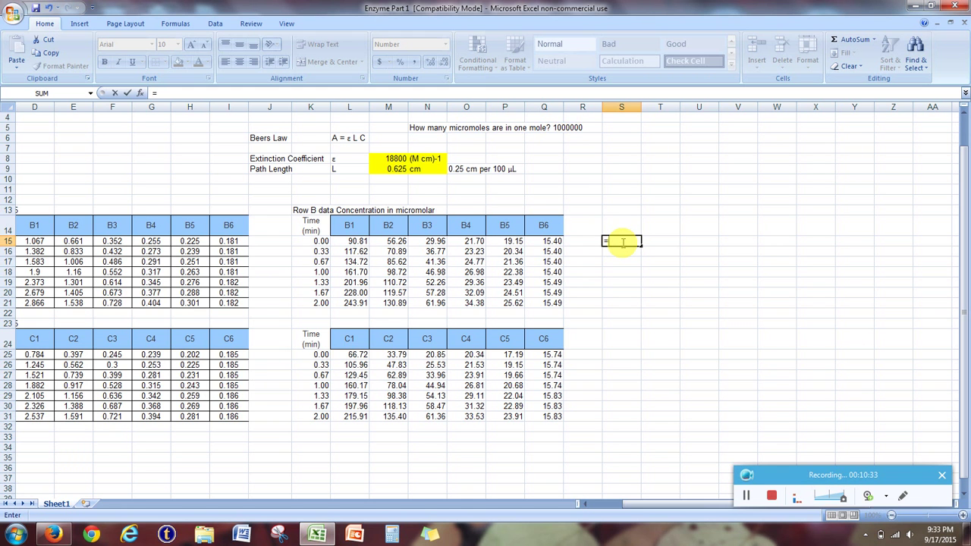
pyautogui.press('Escape')
# - Copy the Time (min) column K14:K21 and paste it at S14 to start a new table
pyautogui.moveTo(311, 225); pyautogui.dragTo(331, 304)
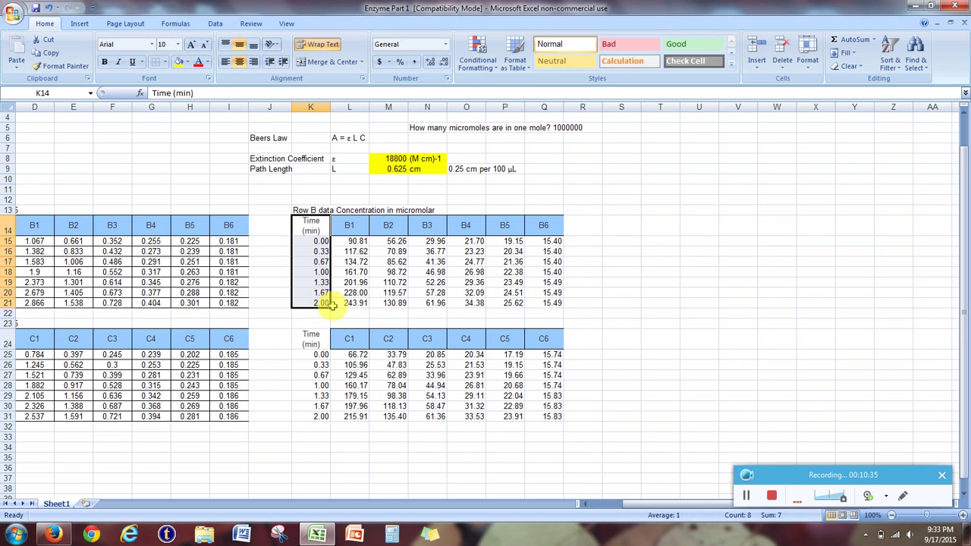
pyautogui.rightClick(320, 276)
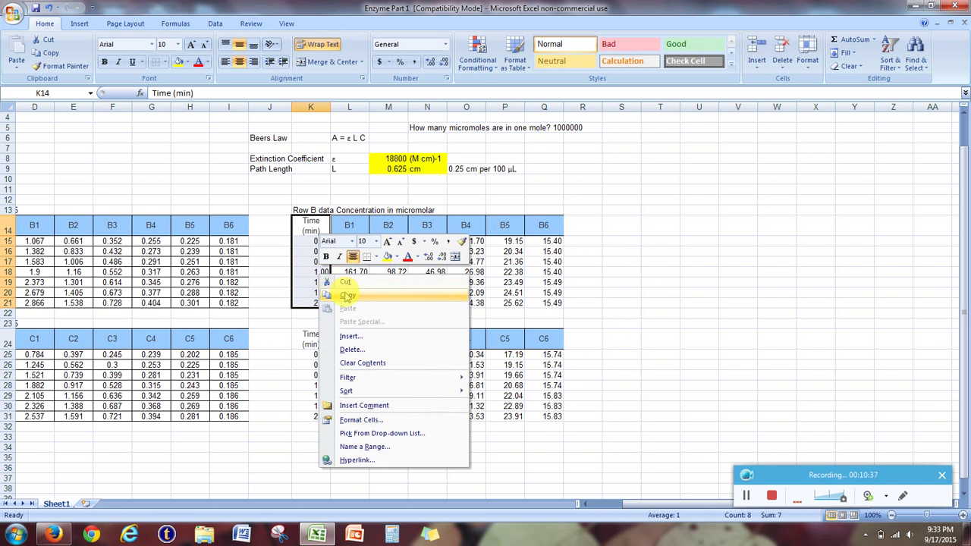
pyautogui.click(346, 296)
pyautogui.click(620, 224)
pyautogui.rightClick(615, 226)
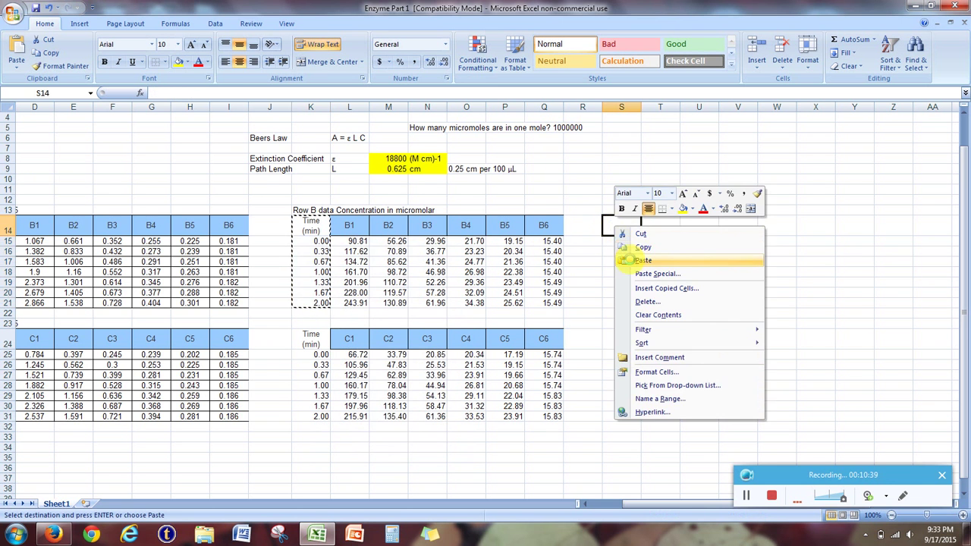
pyautogui.click(628, 260)
pyautogui.click(388, 261)
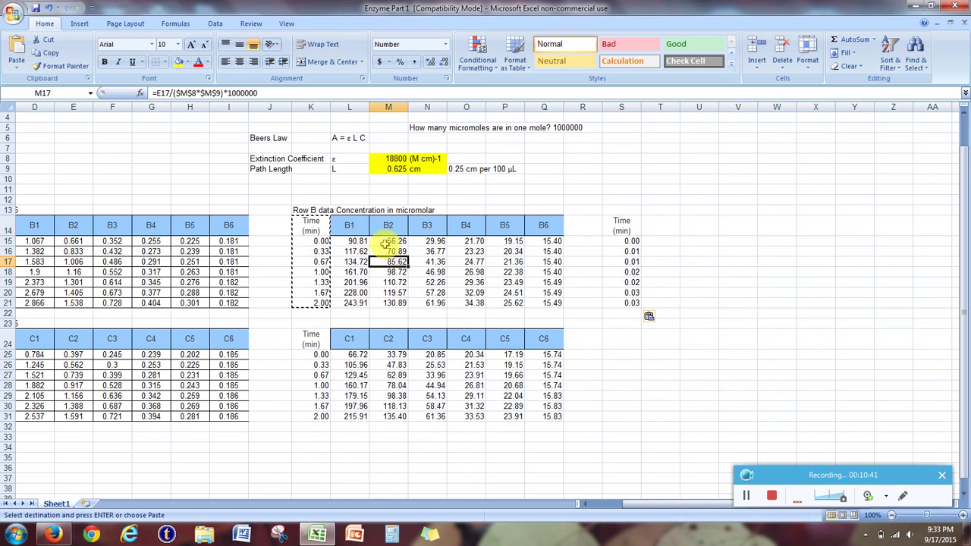
pyautogui.moveTo(671, 225); pyautogui.dragTo(823, 224)
pyautogui.click(737, 282)
pyautogui.click(345, 242)
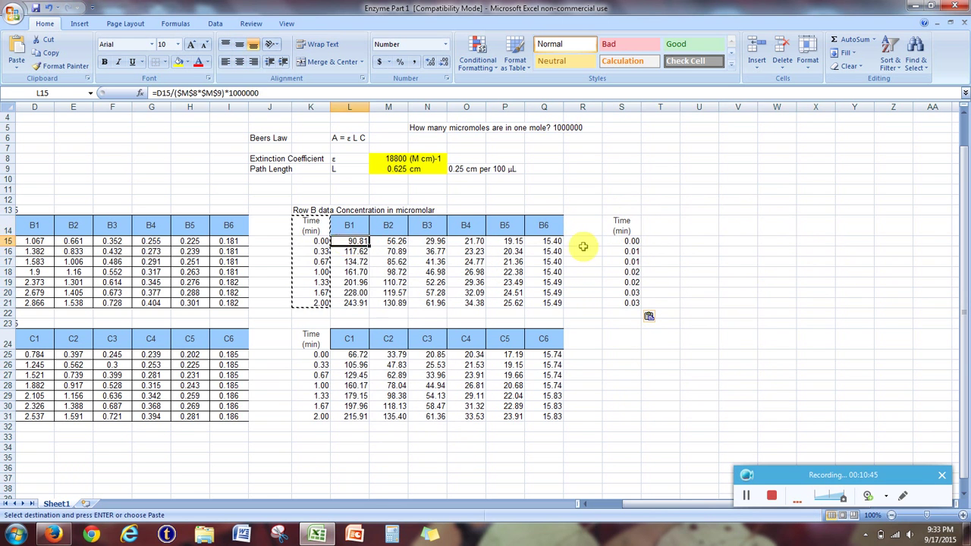
# - Enter =AVERAGE(L15,L25) in T15 to average the B1 and C1 concentrations at time zero
pyautogui.click(660, 241)
pyautogui.write('=')
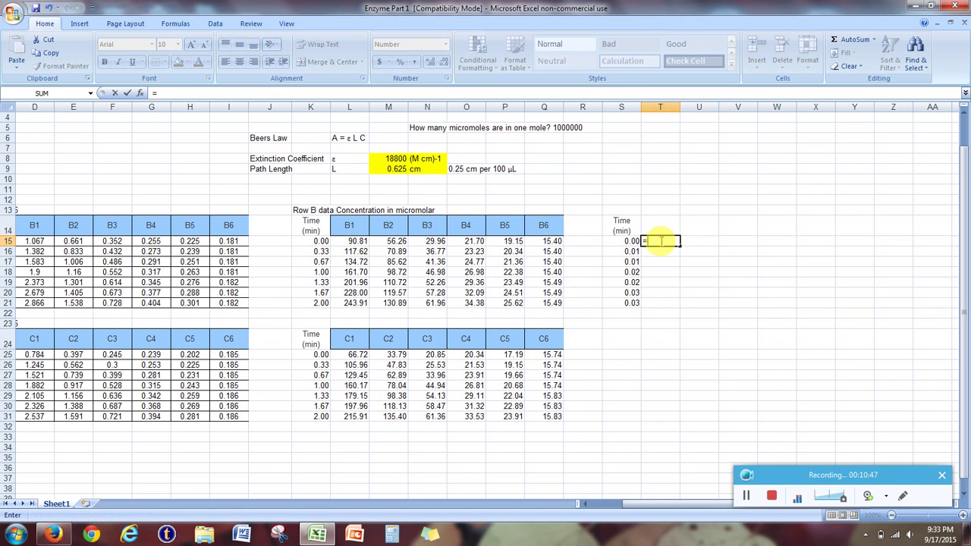
pyautogui.write('av')
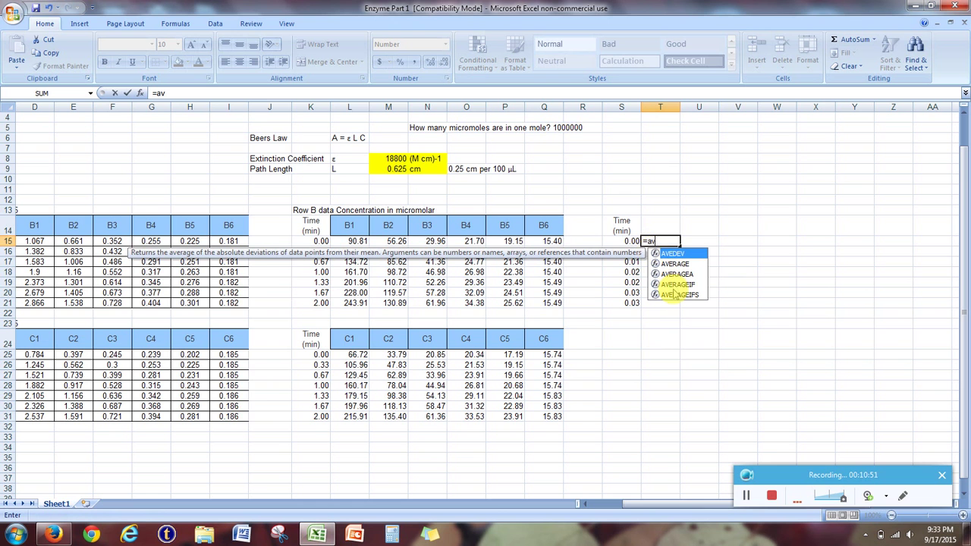
pyautogui.write('er')
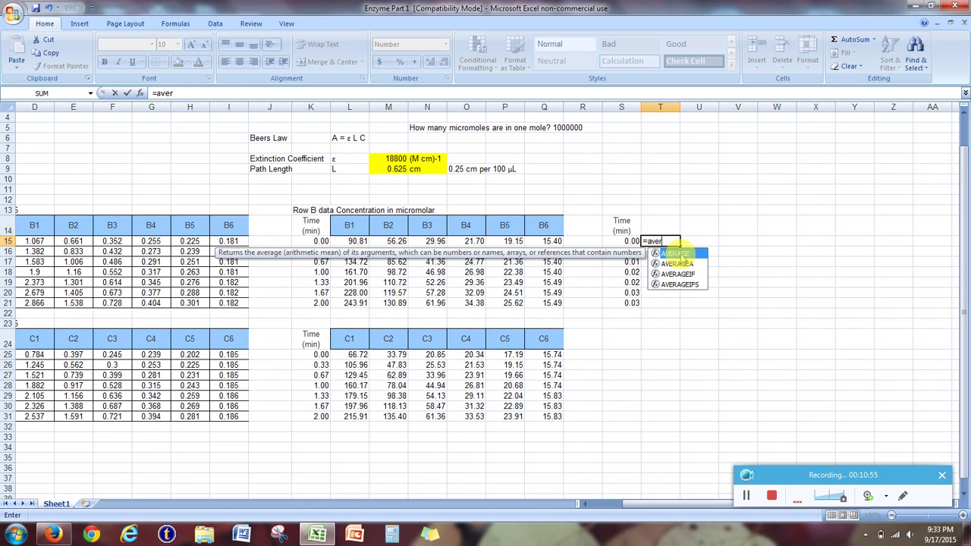
pyautogui.doubleClick(677, 254)
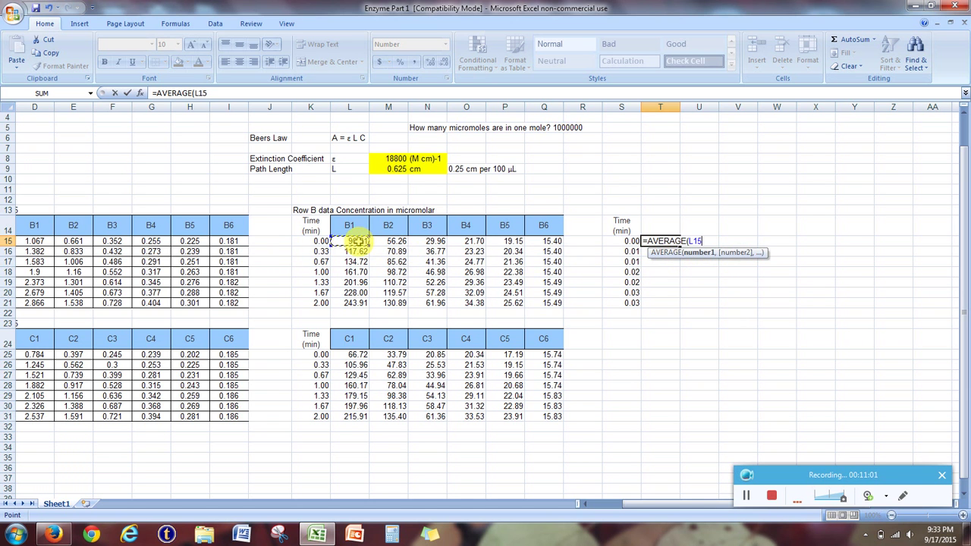
pyautogui.write(',')
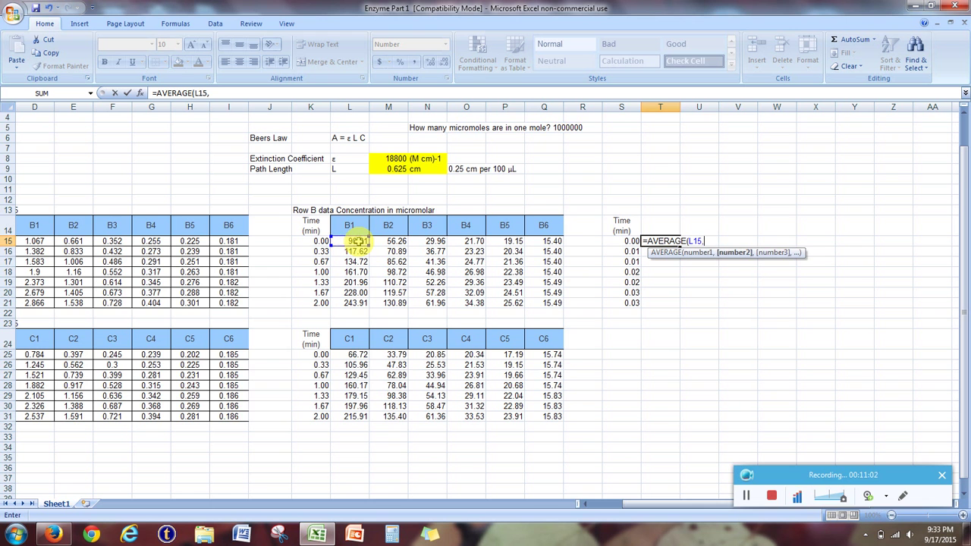
pyautogui.click(361, 355)
pyautogui.write(')')
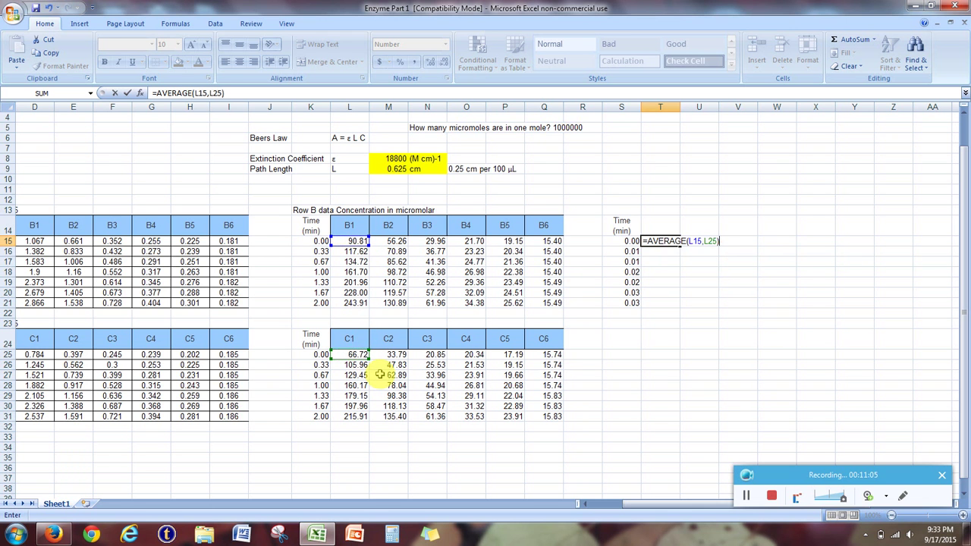
pyautogui.press('Return')
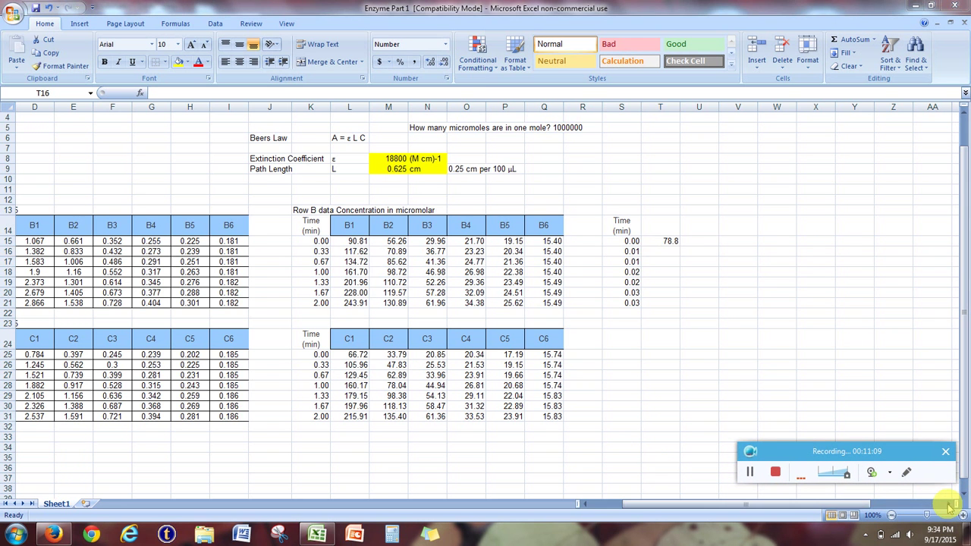
# - Fill the T15 average formula down to row 21 and across to column Y, covering all six well pairs
pyautogui.click(948, 504)
pyautogui.hscroll(4, 781, 440)
pyautogui.scroll(-1, 618, 372)
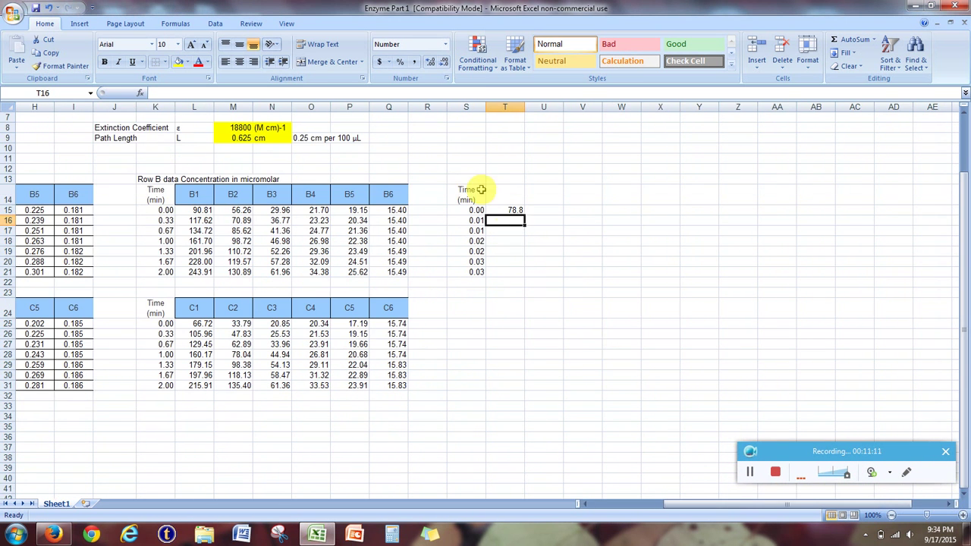
pyautogui.click(502, 210)
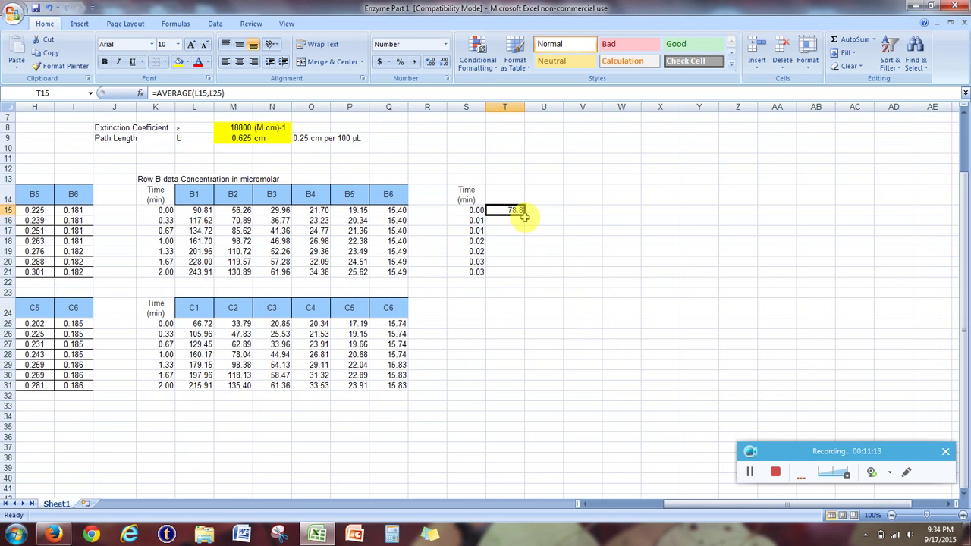
pyautogui.moveTo(524, 215); pyautogui.dragTo(705, 275)
pyautogui.click(688, 305)
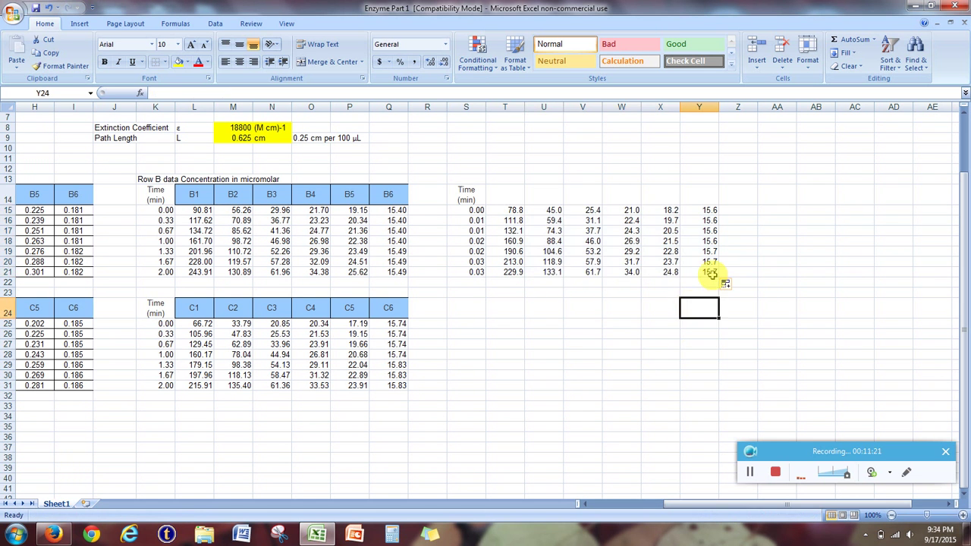
# - Inspect the average formulas in Y21 and T21 to check that they reference the matching row B and row C cells
pyautogui.doubleClick(709, 273)
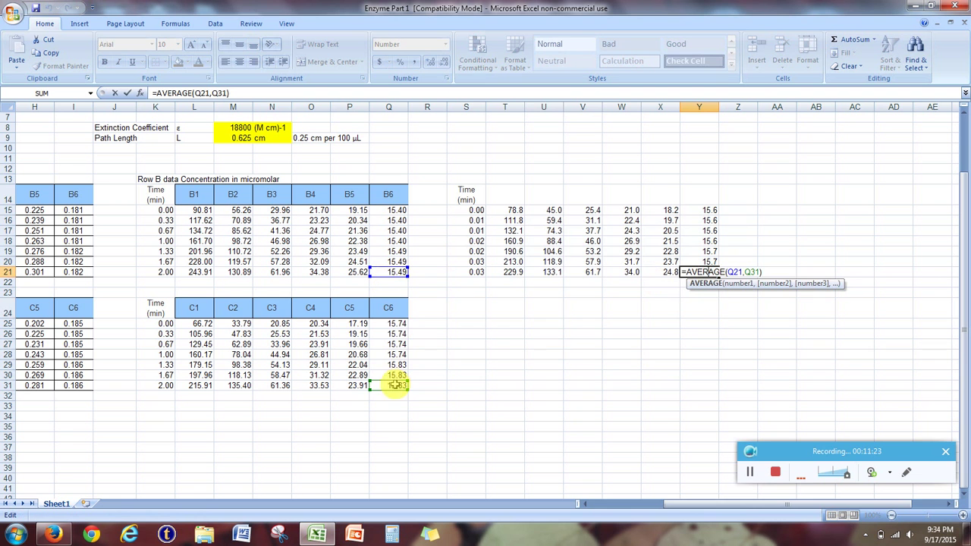
pyautogui.press('Return')
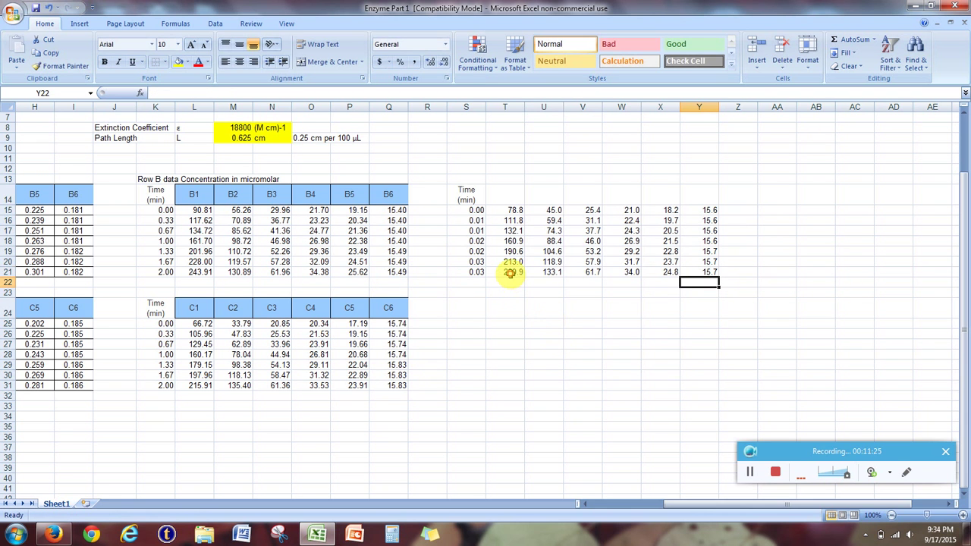
pyautogui.doubleClick(509, 274)
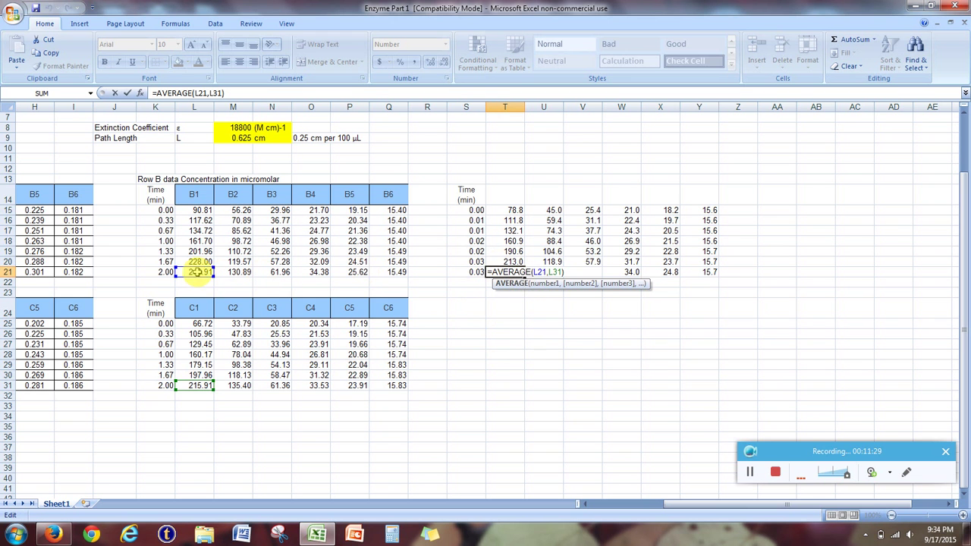
pyautogui.press('Escape')
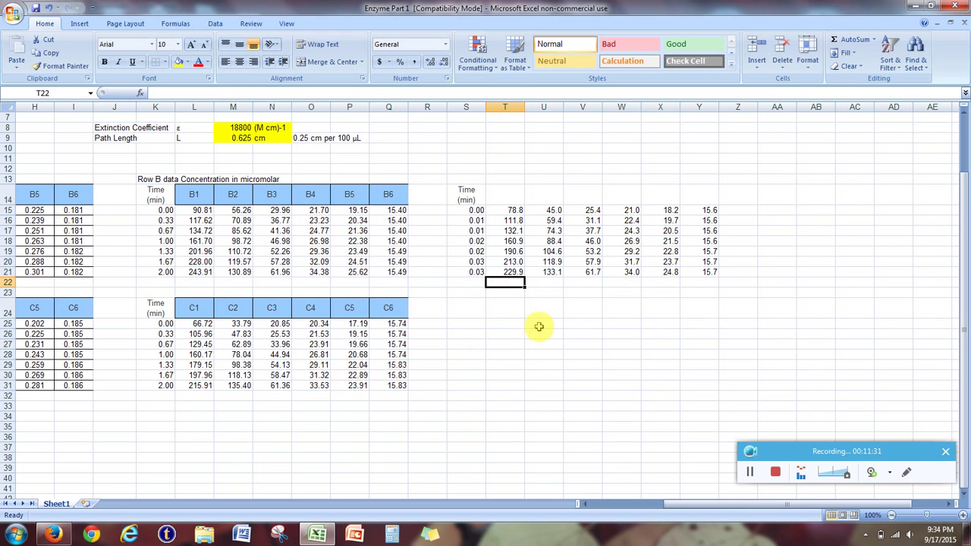
pyautogui.click(546, 311)
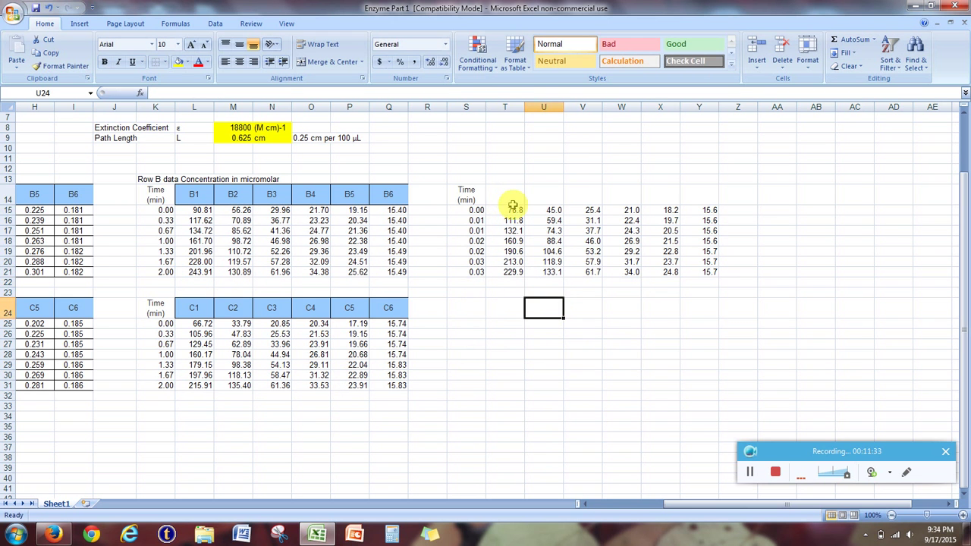
# - Switch to the lab manual PDF in Firefox and read the enzyme concentrations under Enzyme Dilutions in Part 1
pyautogui.scroll(1, 505, 205)
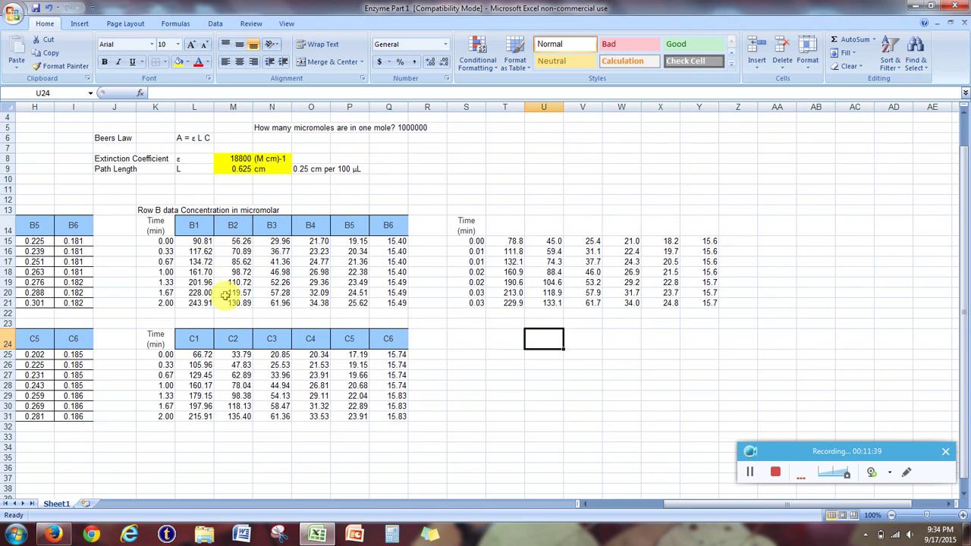
pyautogui.click(55, 534)
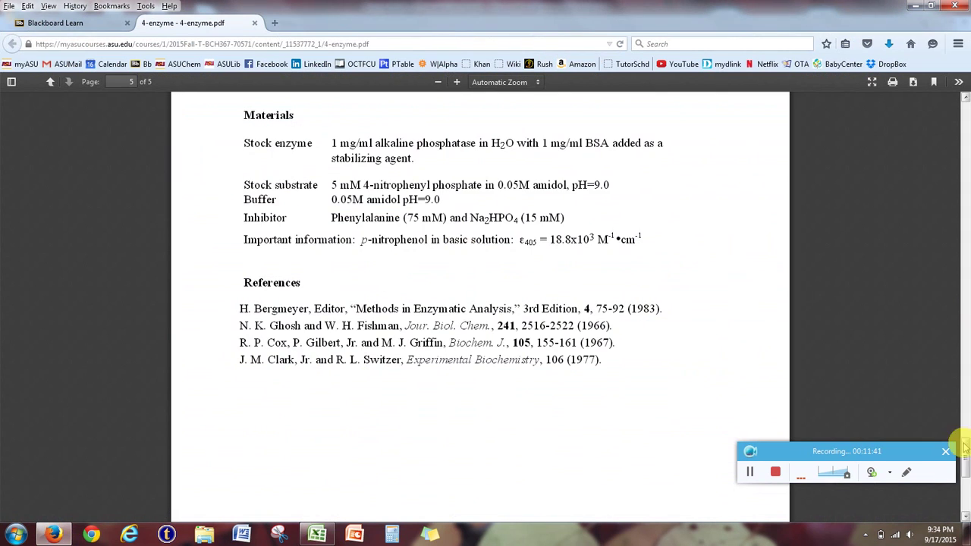
pyautogui.moveTo(965, 448); pyautogui.dragTo(965, 296)
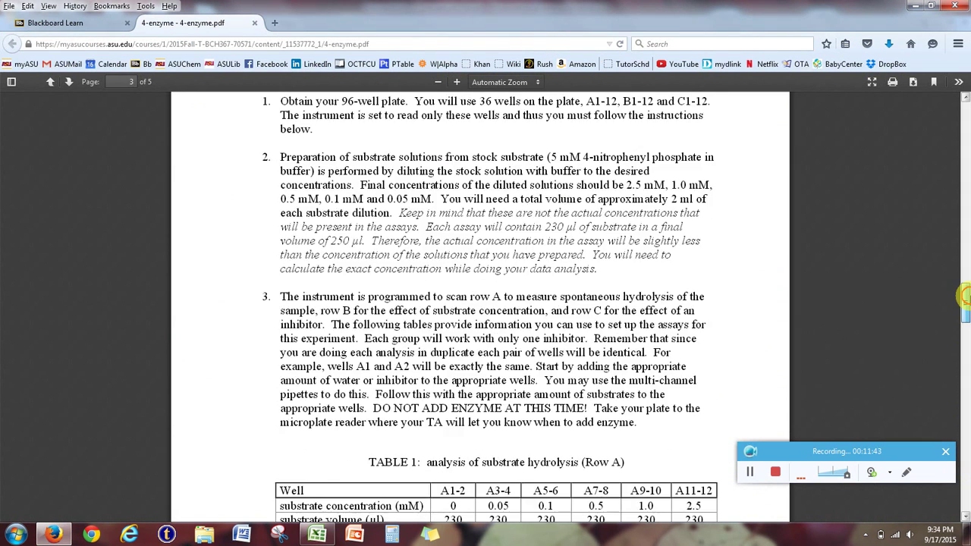
pyautogui.scroll(15, 446, 300)
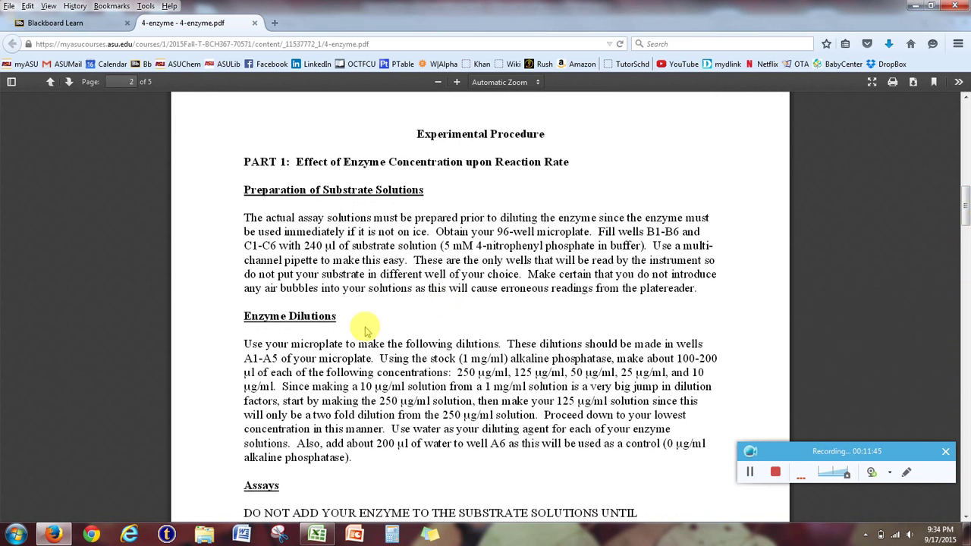
pyautogui.scroll(-1, 337, 338)
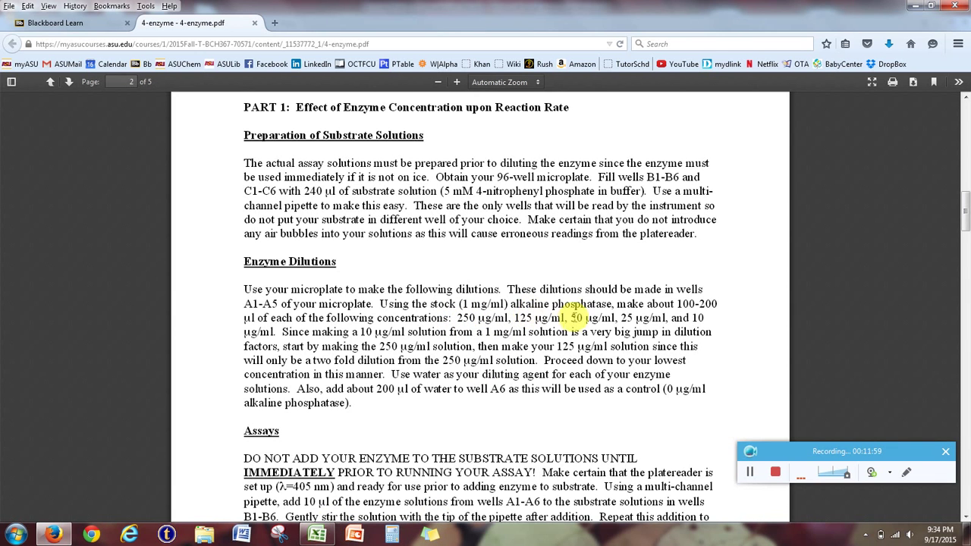
# - Return to Excel and enter the header 250 µg/mL in T14, using the micro sign symbol
pyautogui.click(323, 535)
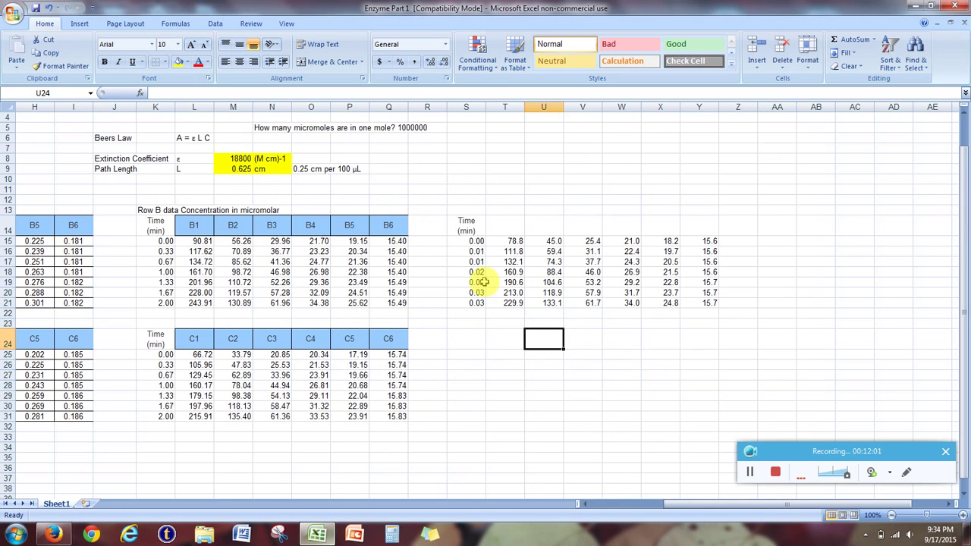
pyautogui.click(506, 225)
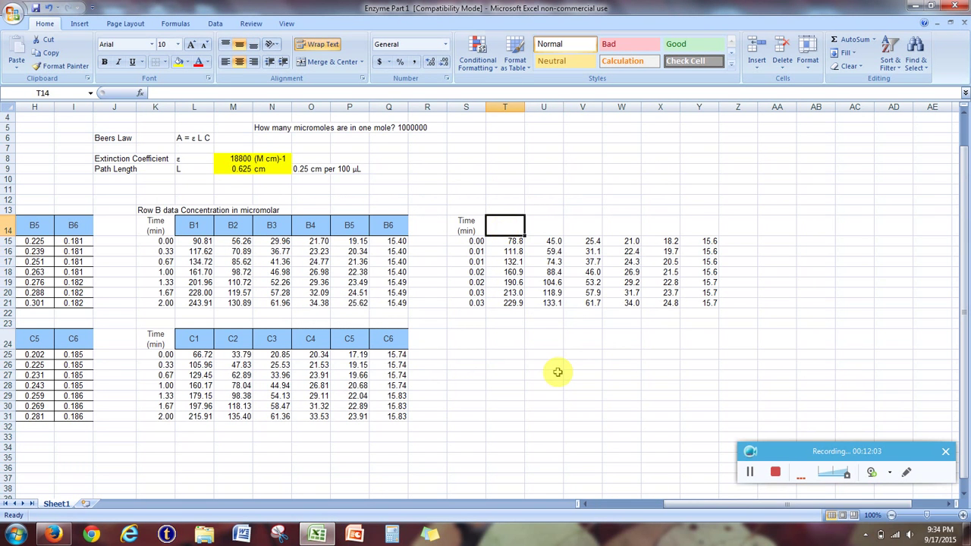
pyautogui.write('250')
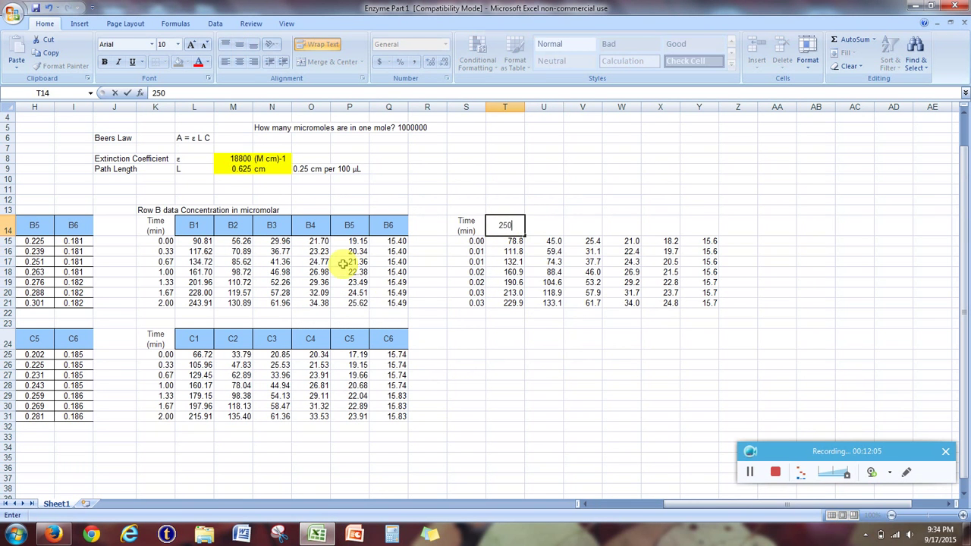
pyautogui.click(80, 24)
pyautogui.click(570, 52)
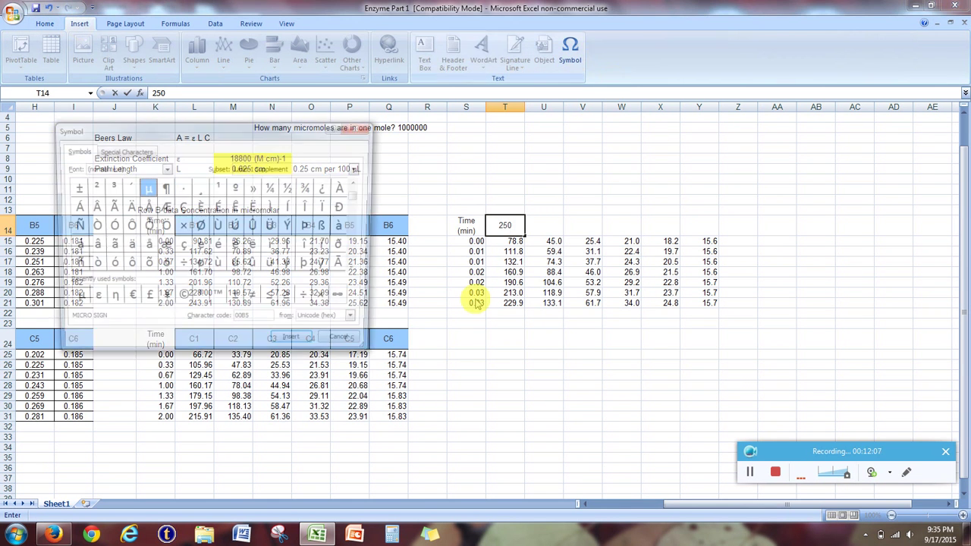
pyautogui.click(72, 300)
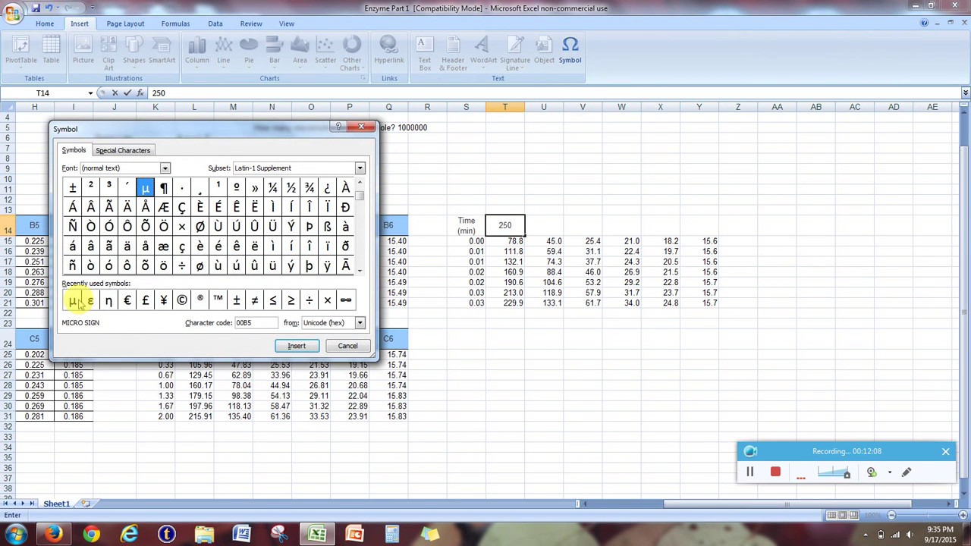
pyautogui.click(296, 346)
pyautogui.click(349, 346)
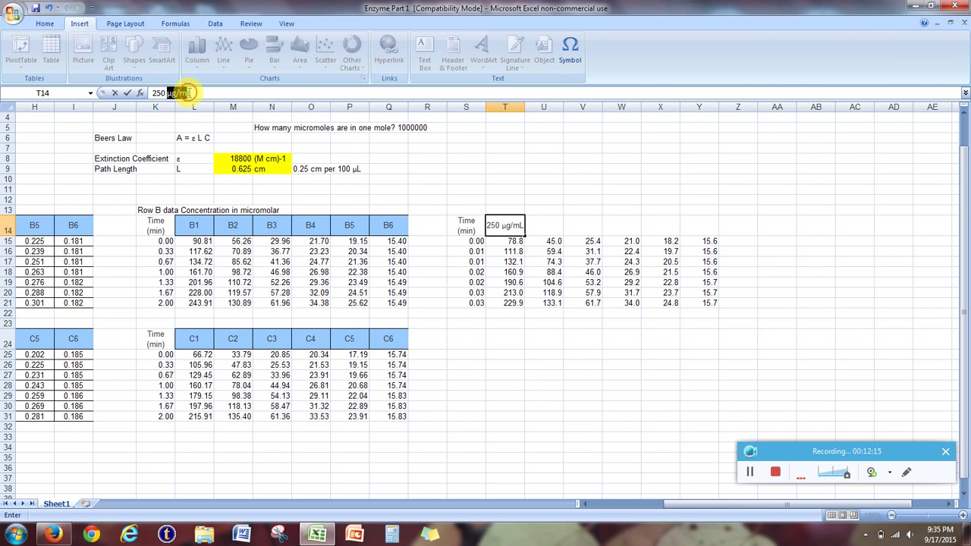
pyautogui.click(505, 354)
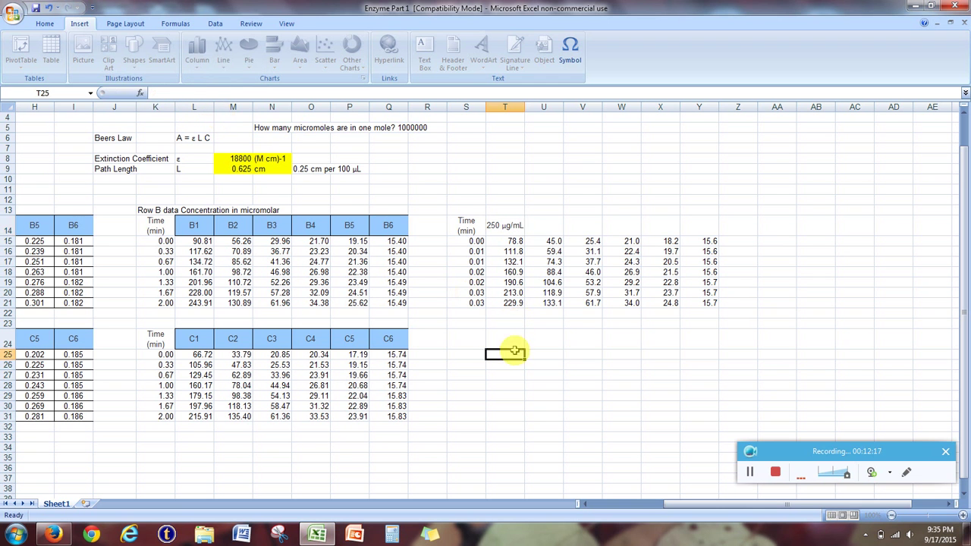
# - Enter the headers 125 µg/mL, 50 µg/mL, 25 µg/mL and 10 µg/mL in U14 through X14
pyautogui.click(550, 230)
pyautogui.write('125 µg/mL')
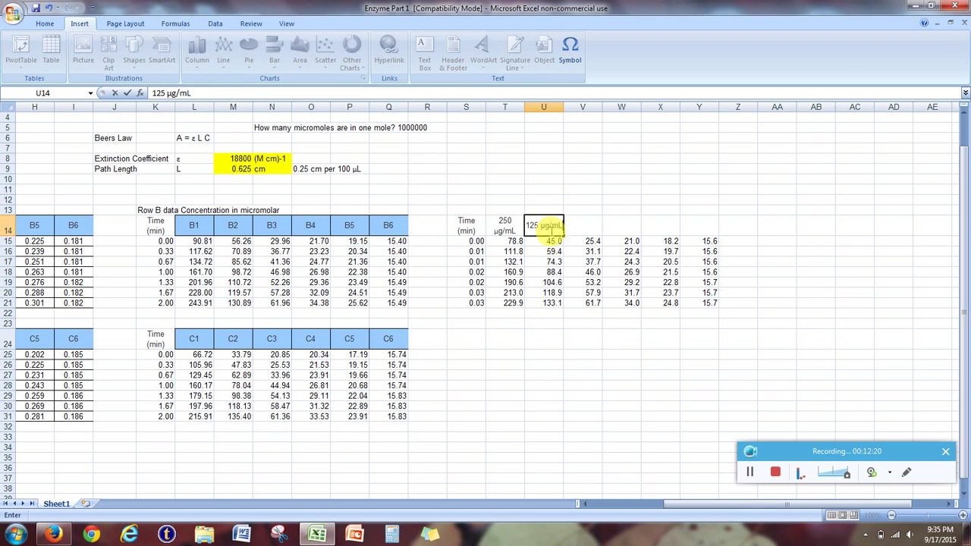
pyautogui.press('Tab')
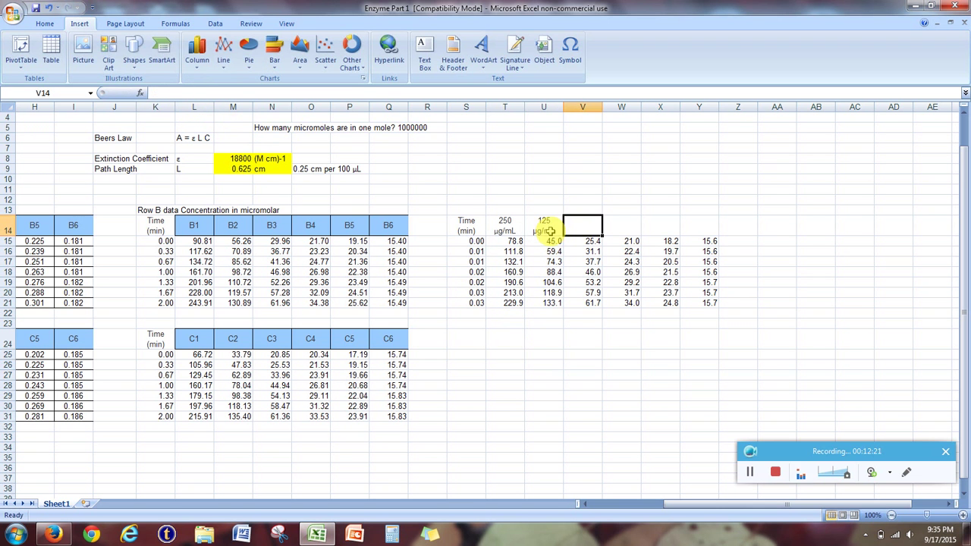
pyautogui.write('50 μg/mL')
pyautogui.press('Tab')
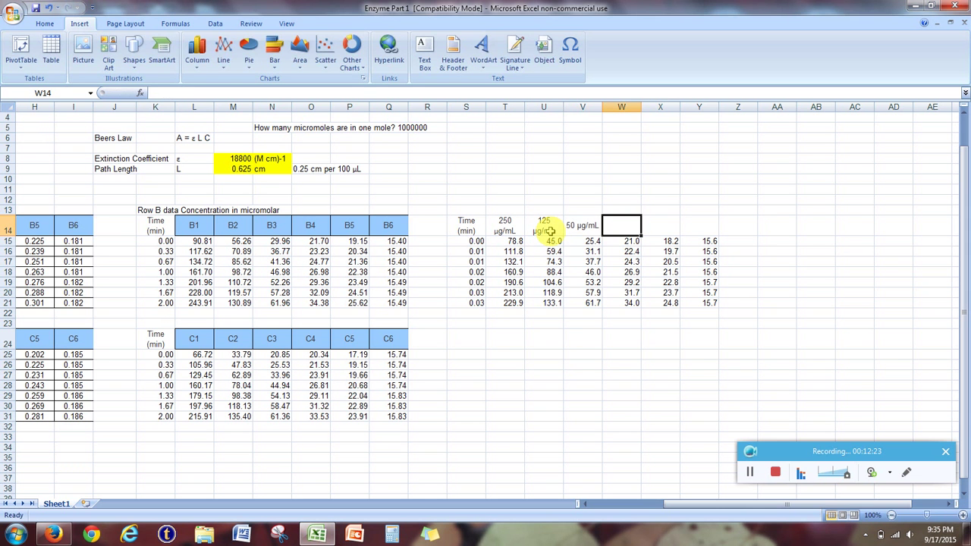
pyautogui.write('25 μg/mL')
pyautogui.press('Tab')
pyautogui.write('10')
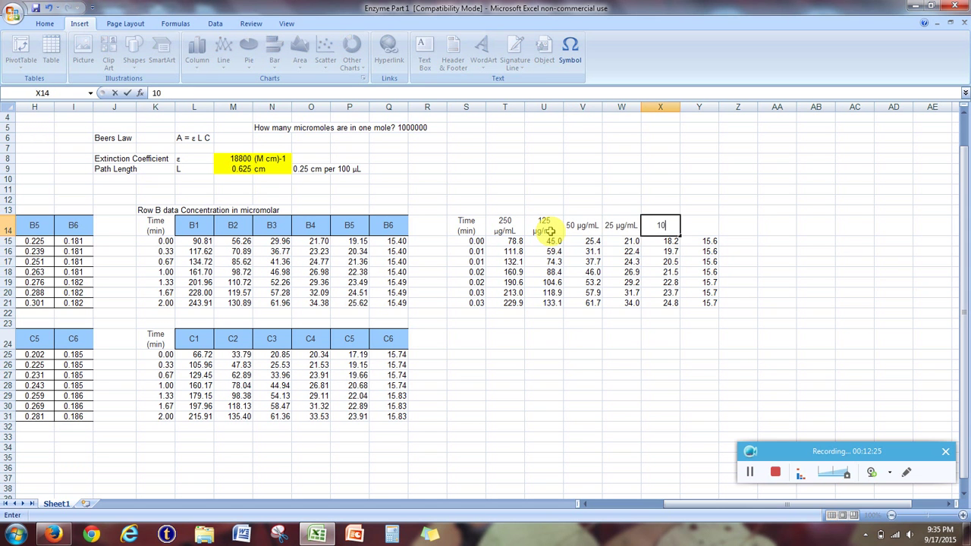
pyautogui.write(' μg/mL')
pyautogui.press('Tab')
# - Enter the header 0 µg/mL in Y14, reusing the µg/mL unit text from T14
pyautogui.write('0')
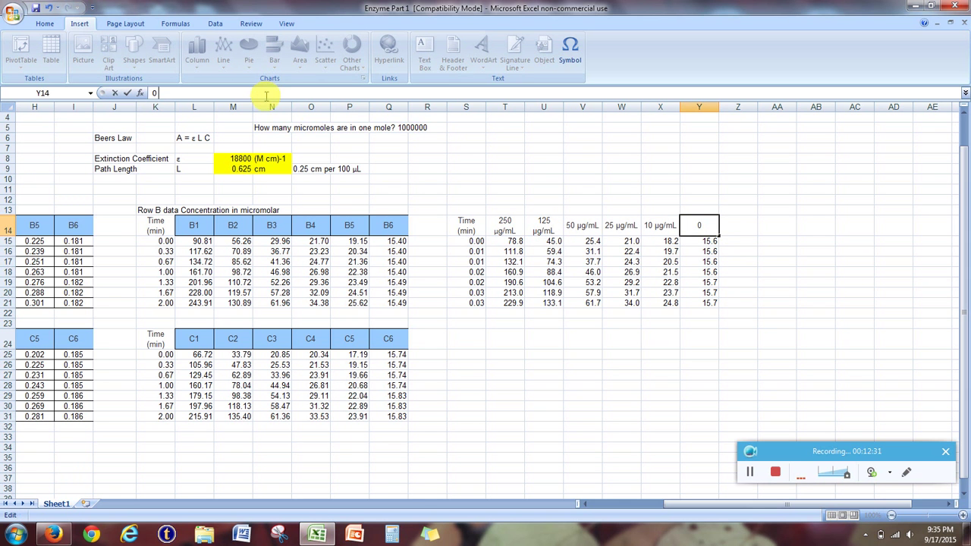
pyautogui.click(502, 338)
pyautogui.click(504, 225)
pyautogui.click(167, 92)
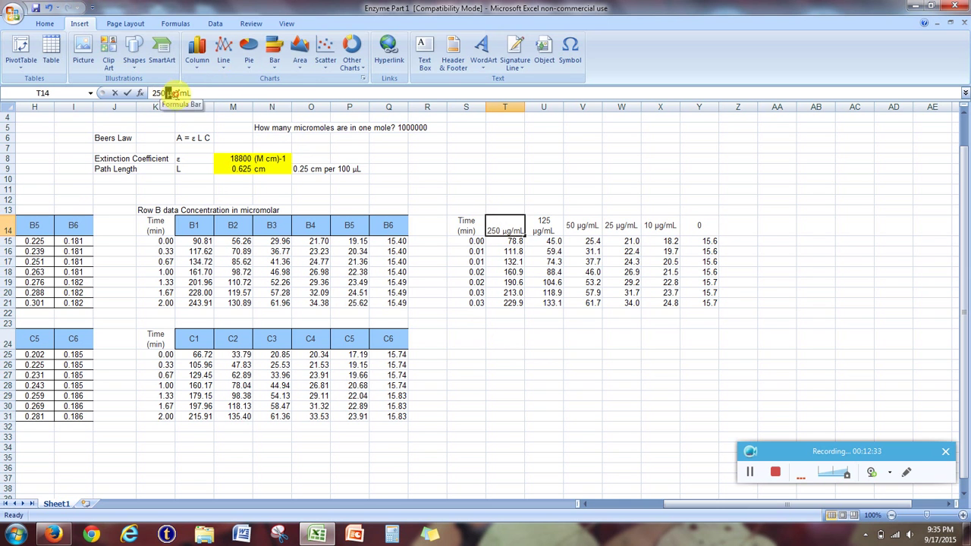
pyautogui.click(697, 225)
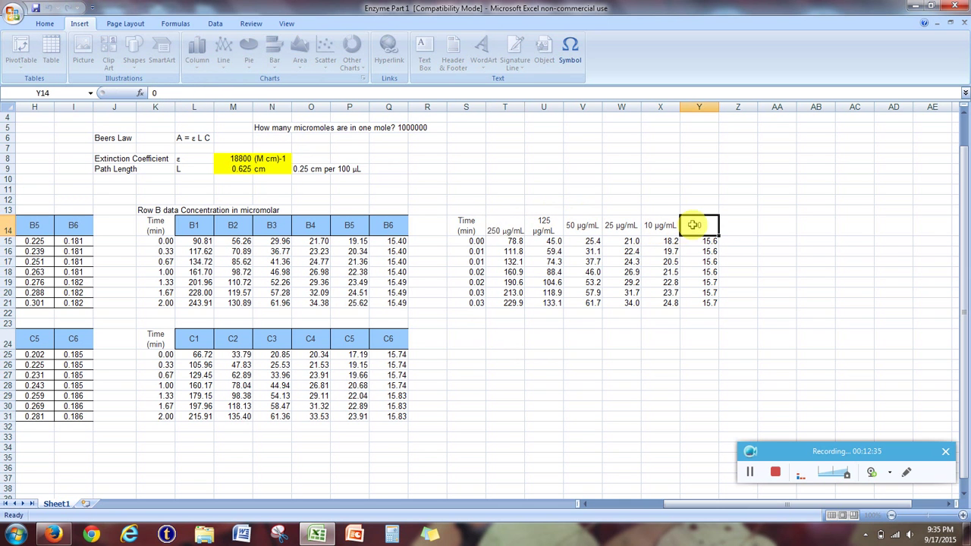
pyautogui.click(376, 93)
pyautogui.write('μg/mL')
pyautogui.click(540, 384)
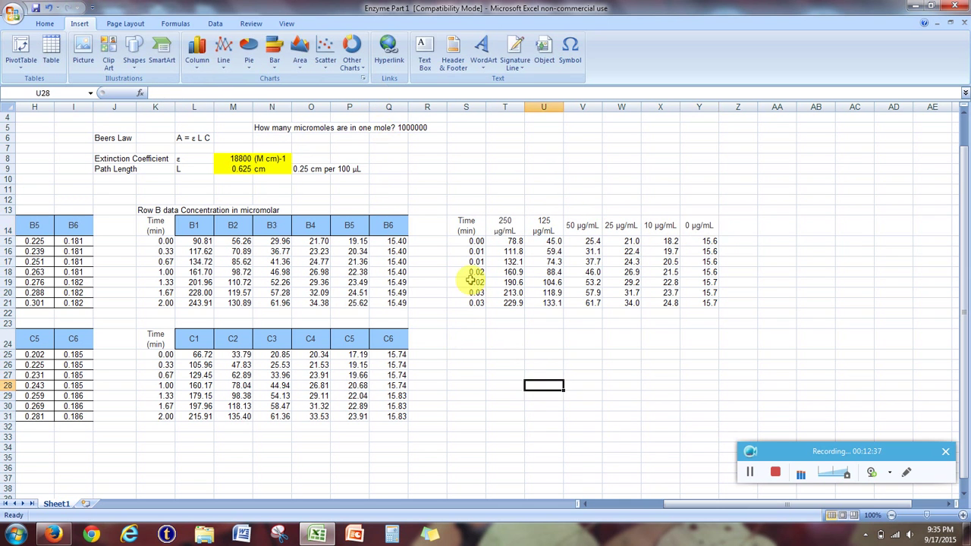
# - Switch to the lab manual PDF in Firefox and read the Assays instructions on subtracting the time-zero reading and graphing
pyautogui.scroll(-1, 477, 267)
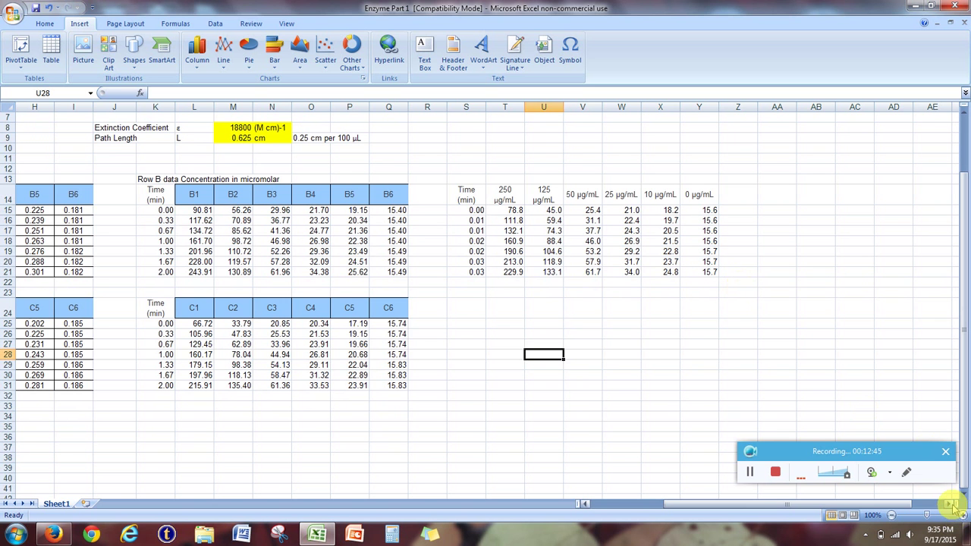
pyautogui.hscroll(5, 950, 504)
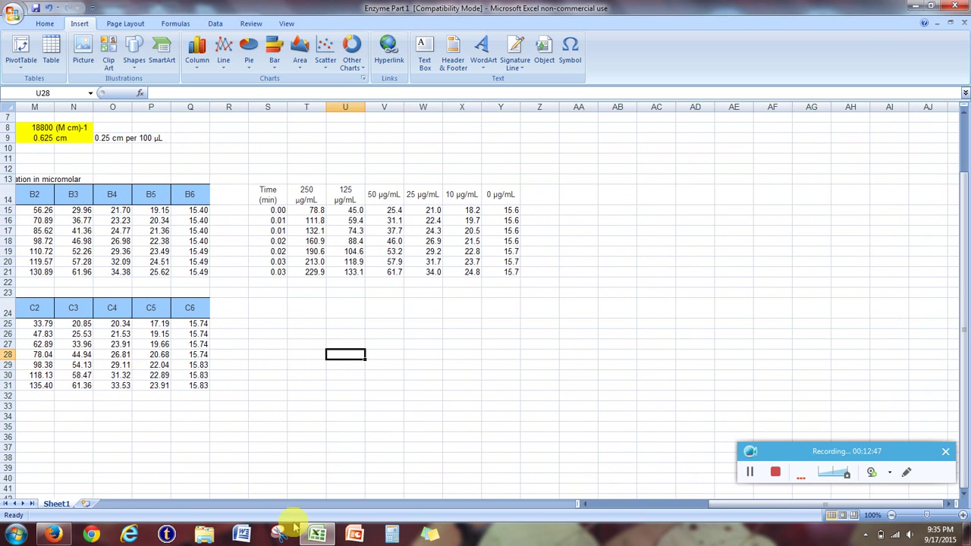
pyautogui.click(53, 535)
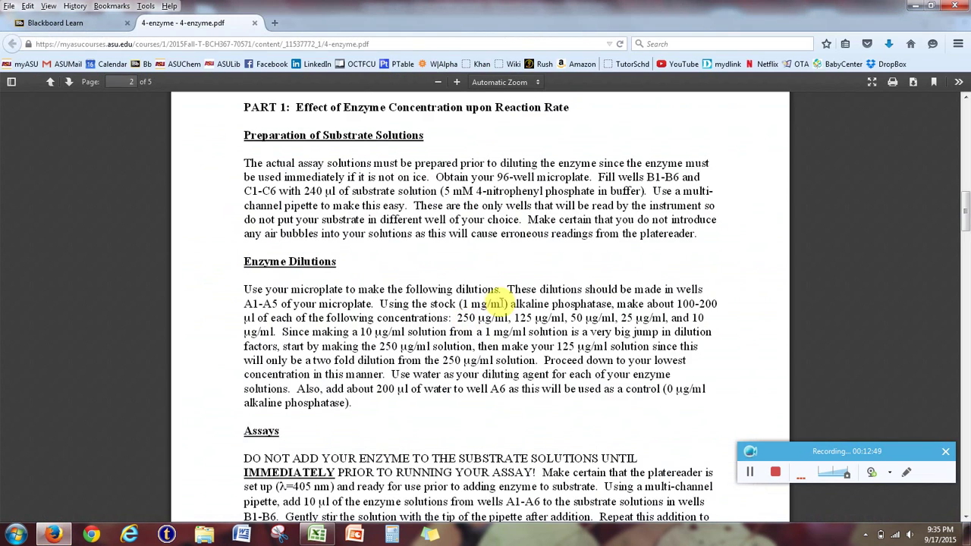
pyautogui.scroll(-3, 501, 302)
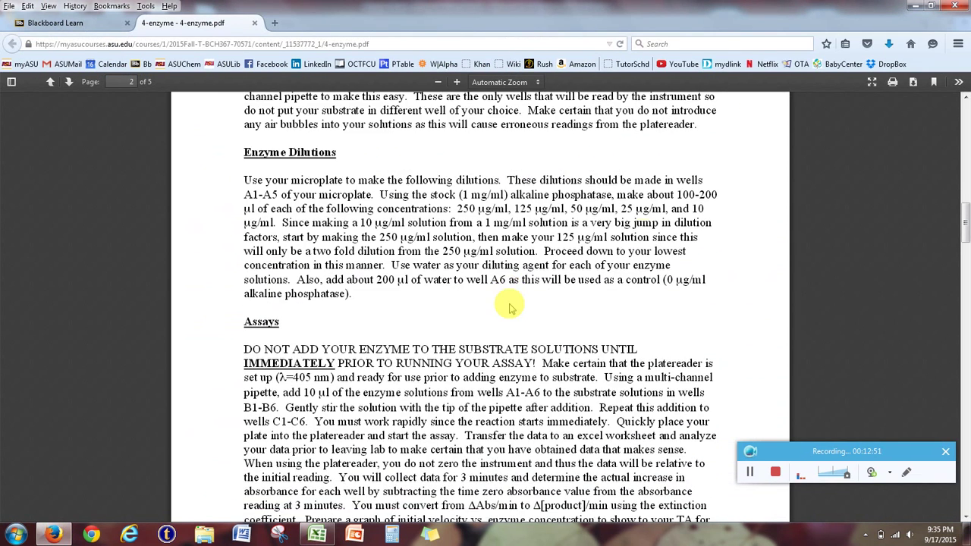
pyautogui.scroll(-6, 650, 191)
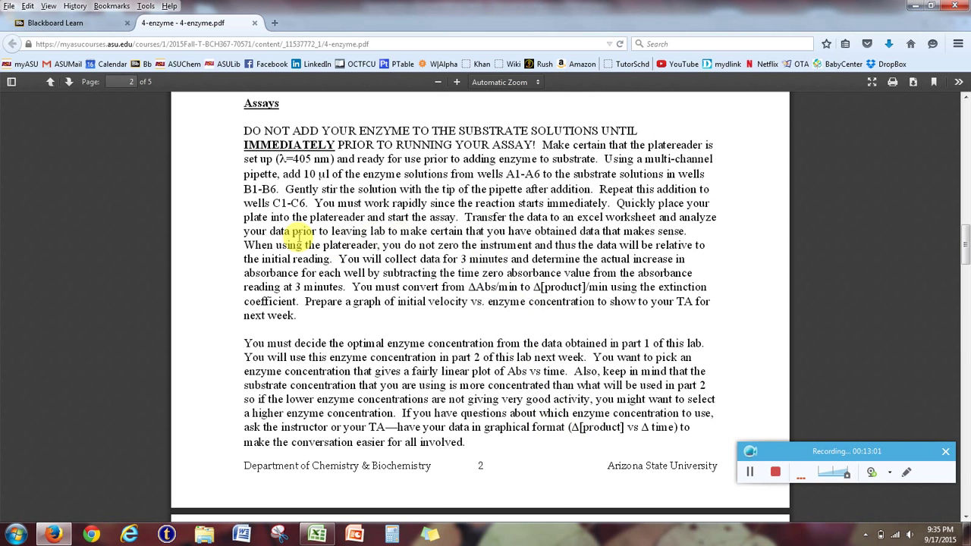
pyautogui.scroll(-1, 414, 324)
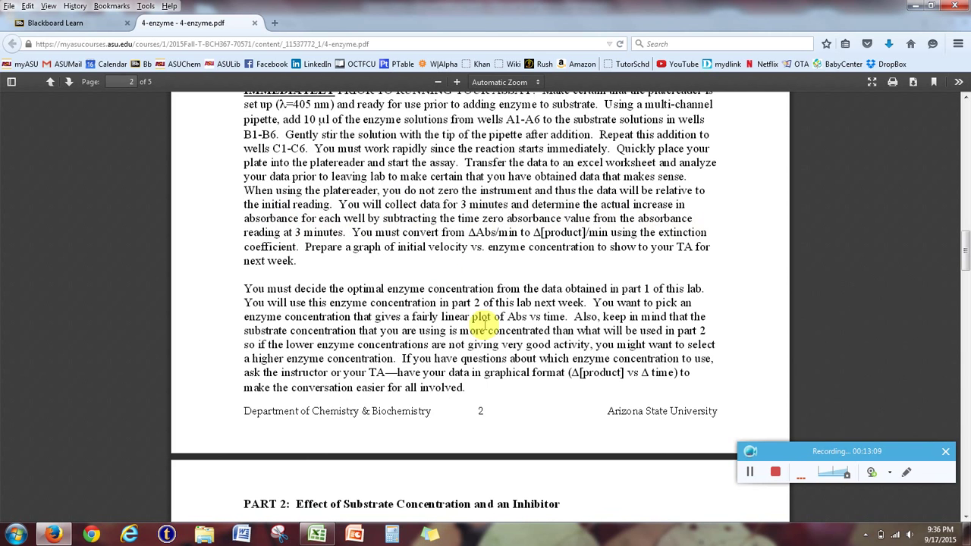
# - Return to Excel and examine the time-zero row S15:Y15 of the averages table
pyautogui.click(323, 535)
pyautogui.scroll(2, 486, 326)
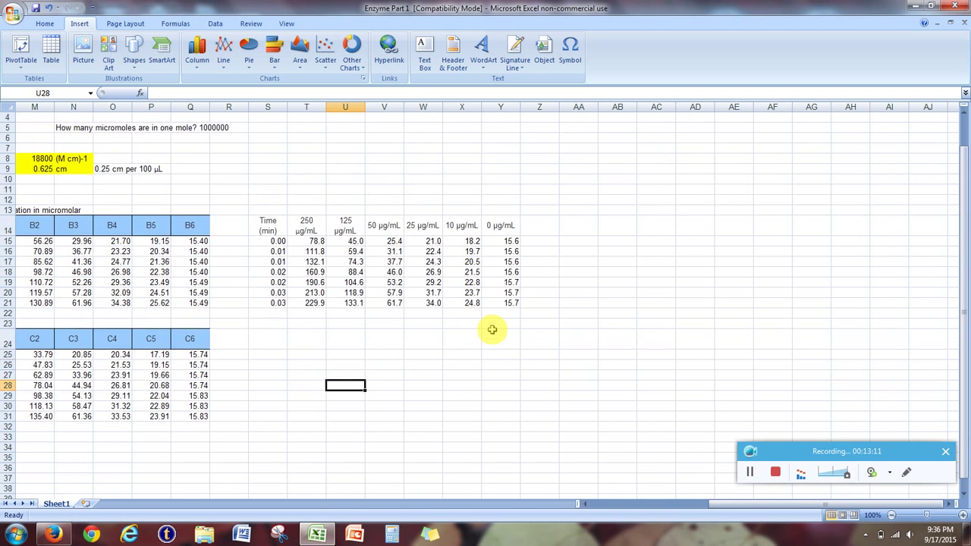
pyautogui.click(575, 271)
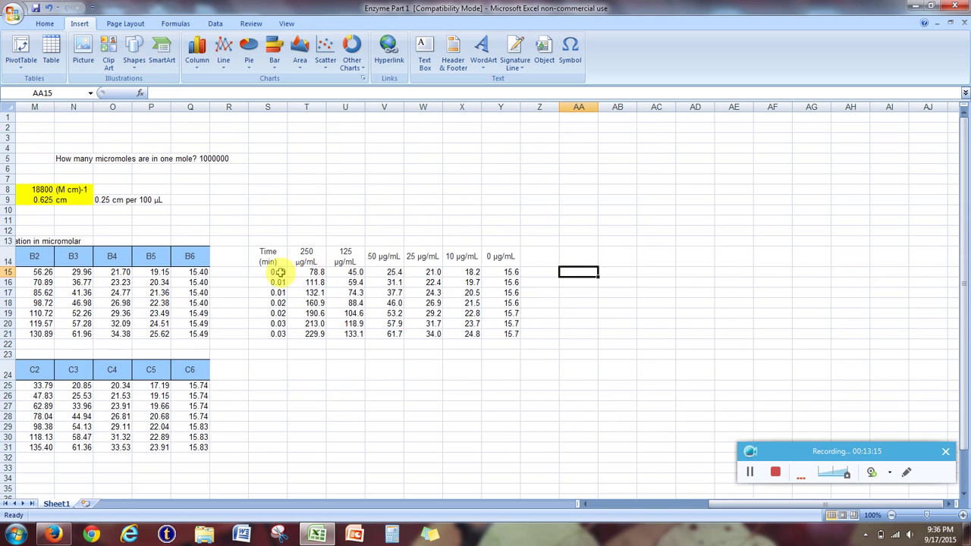
pyautogui.moveTo(265, 272); pyautogui.dragTo(509, 270)
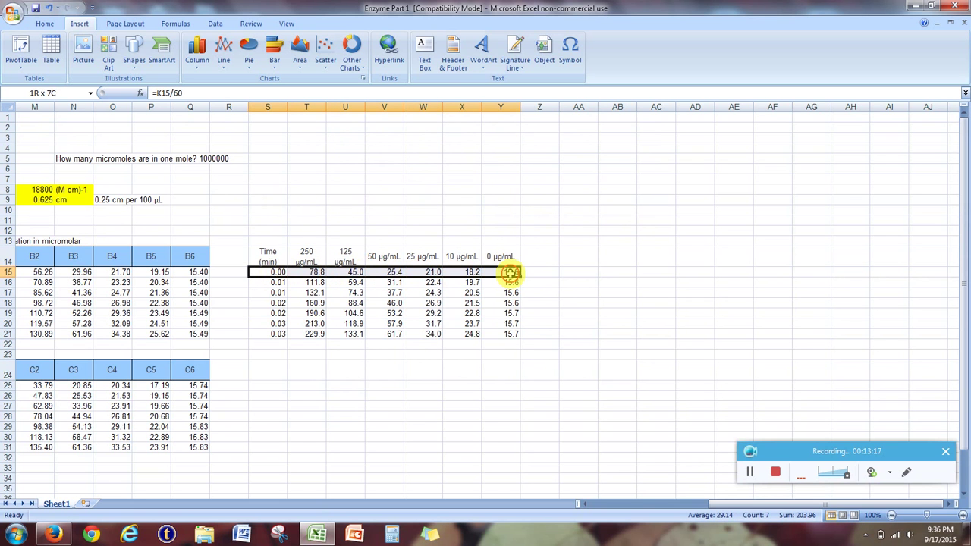
pyautogui.click(588, 322)
pyautogui.click(587, 273)
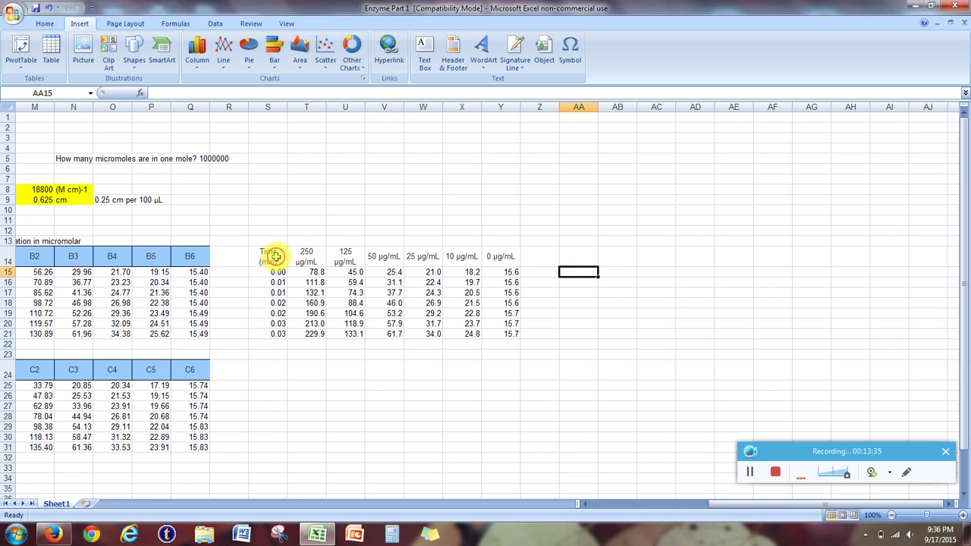
# - Copy the header row S14:Y14 and paste it at AA14 to start another table
pyautogui.moveTo(269, 257); pyautogui.dragTo(505, 258)
pyautogui.rightClick(504, 257)
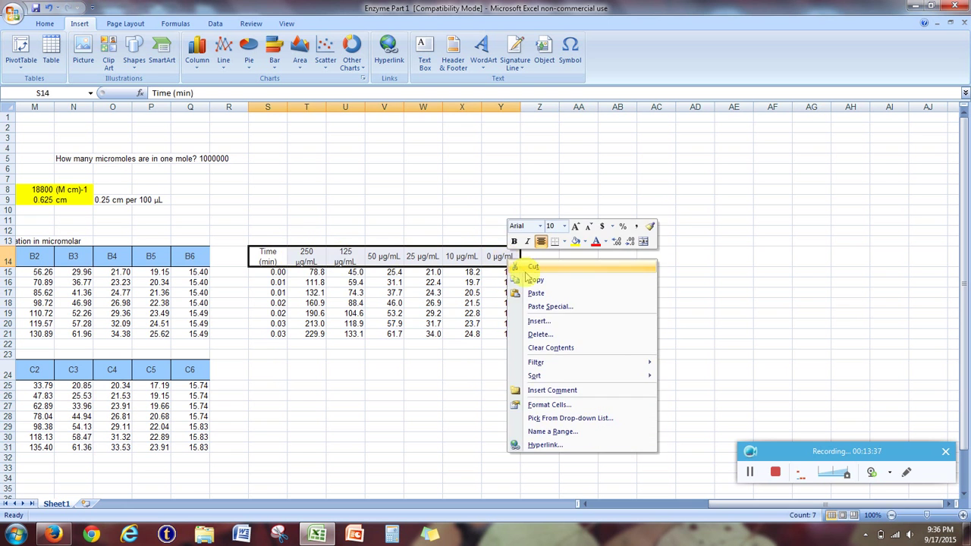
pyautogui.click(529, 273)
pyautogui.click(584, 258)
pyautogui.rightClick(584, 258)
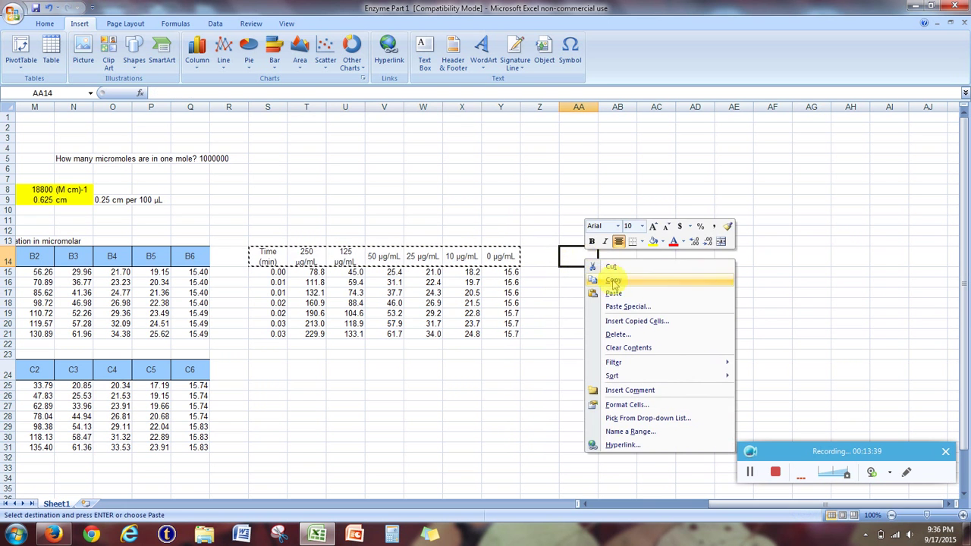
pyautogui.click(616, 290)
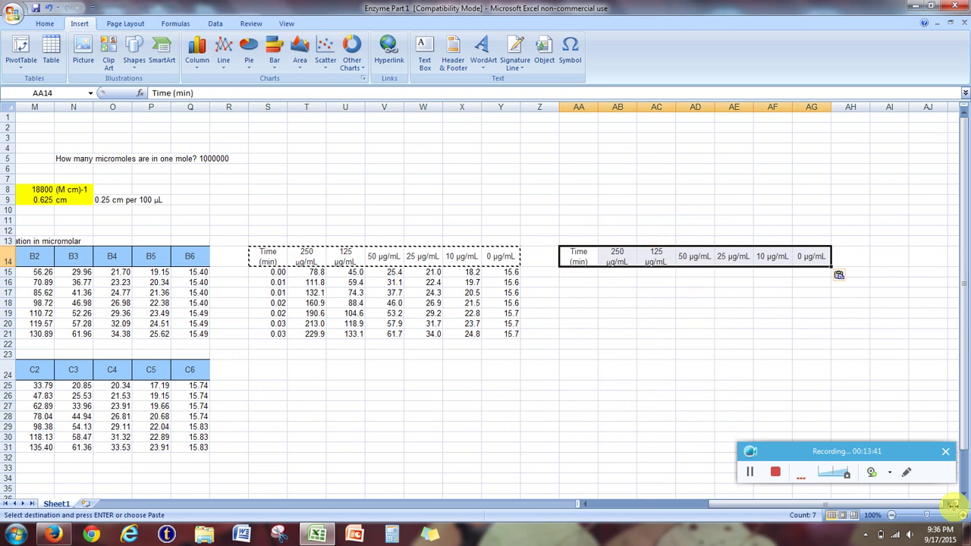
pyautogui.hscroll(4, 957, 505)
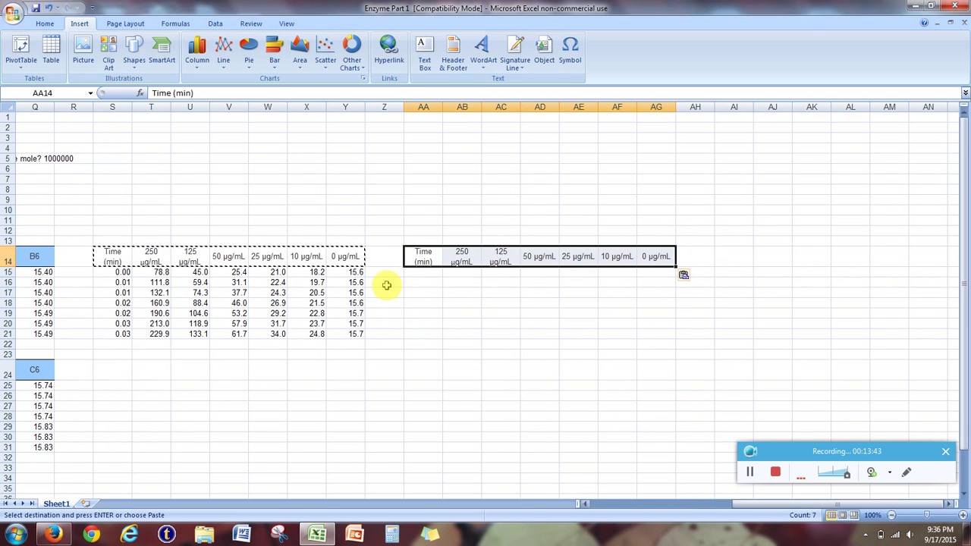
pyautogui.click(443, 304)
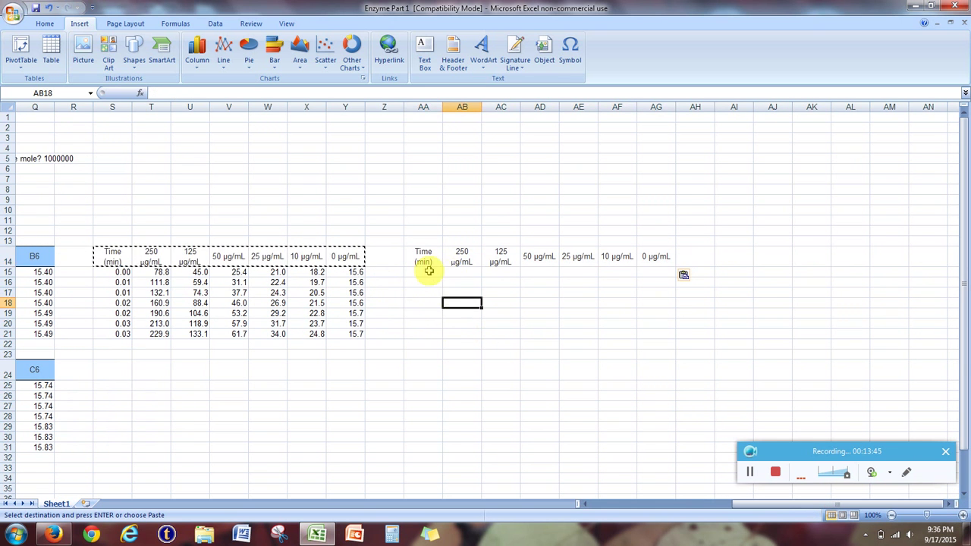
# - Clear the leftover copy selection and inspect the time formula in S21 of the averages table
pyautogui.click(427, 272)
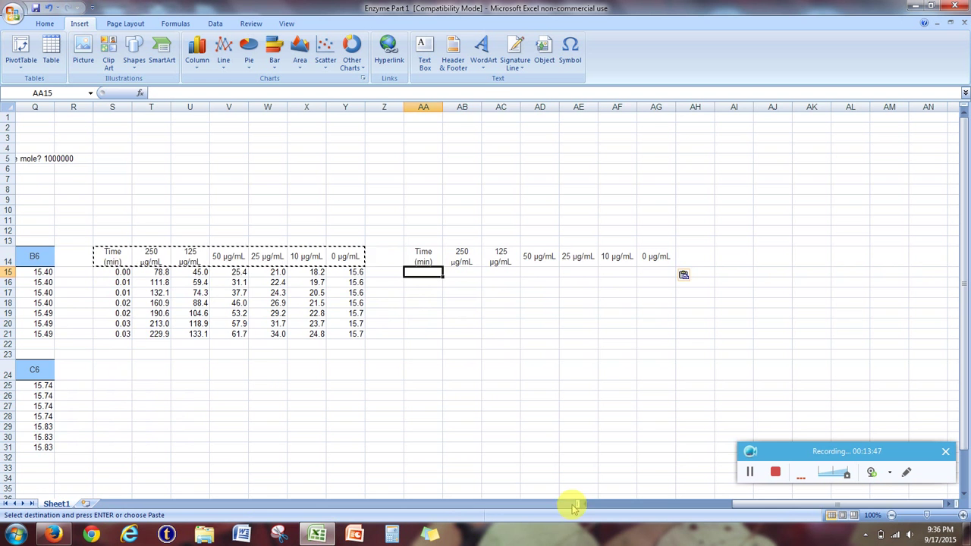
pyautogui.hscroll(-6, 585, 503)
pyautogui.hscroll(-4, 585, 504)
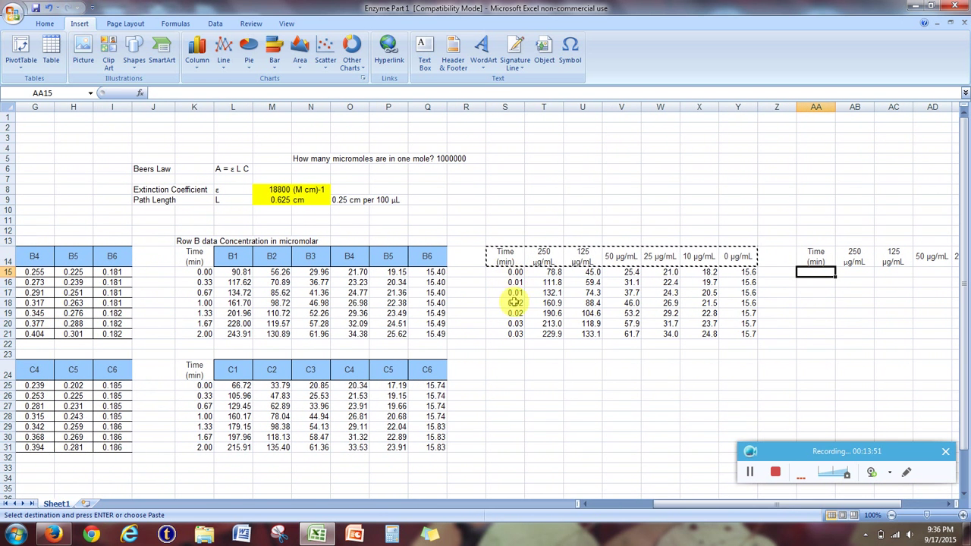
pyautogui.click(519, 369)
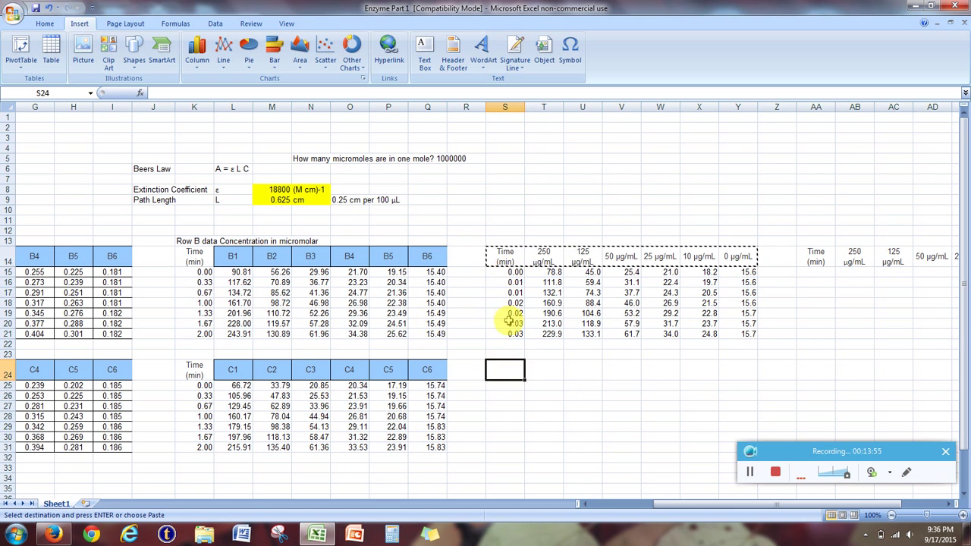
pyautogui.press('Escape')
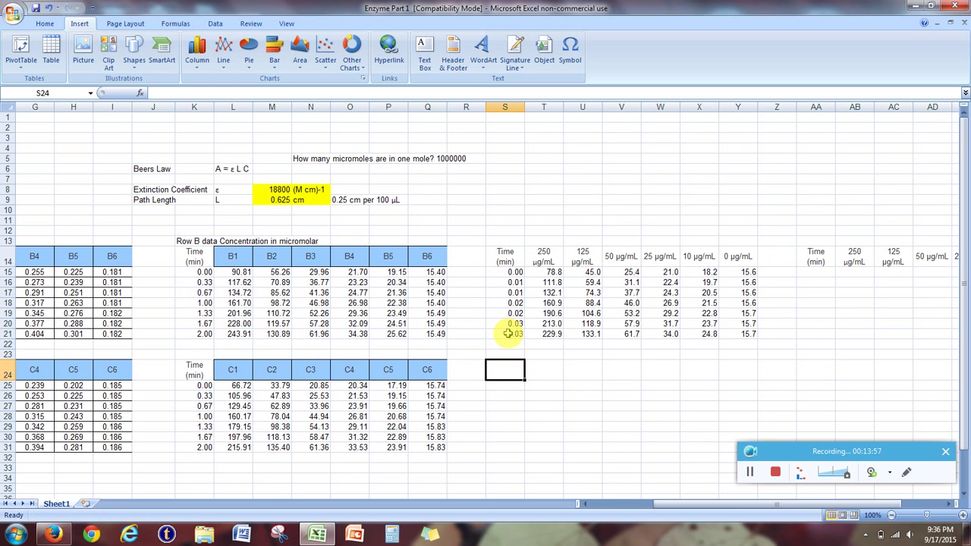
pyautogui.doubleClick(507, 333)
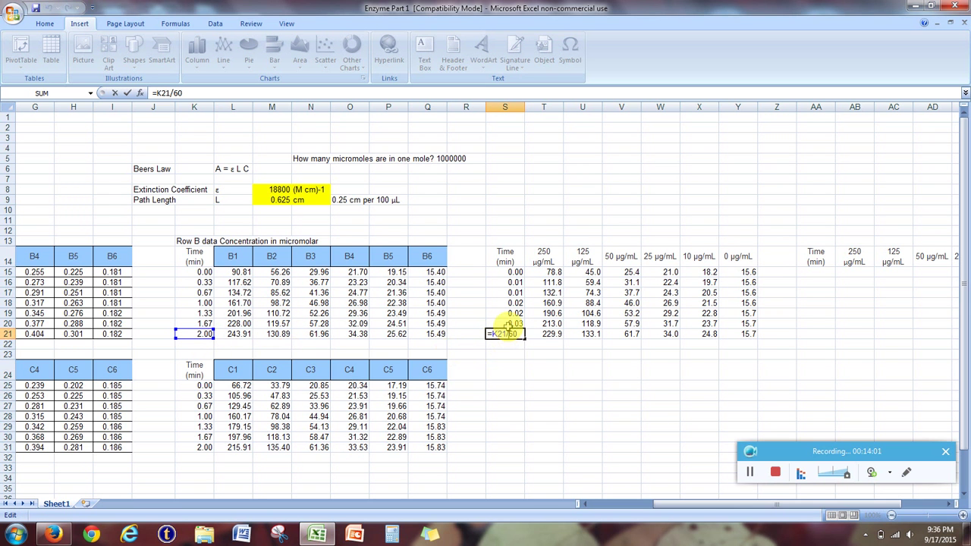
pyautogui.press('Return')
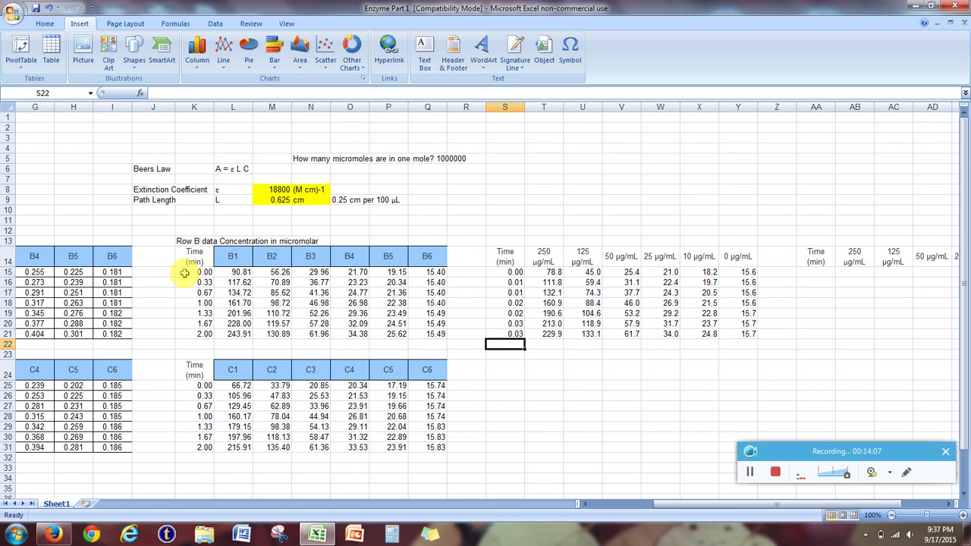
# - Copy the minute values K15:K21 and paste them as values only over the time column starting at S15
pyautogui.moveTo(185, 272); pyautogui.dragTo(187, 333)
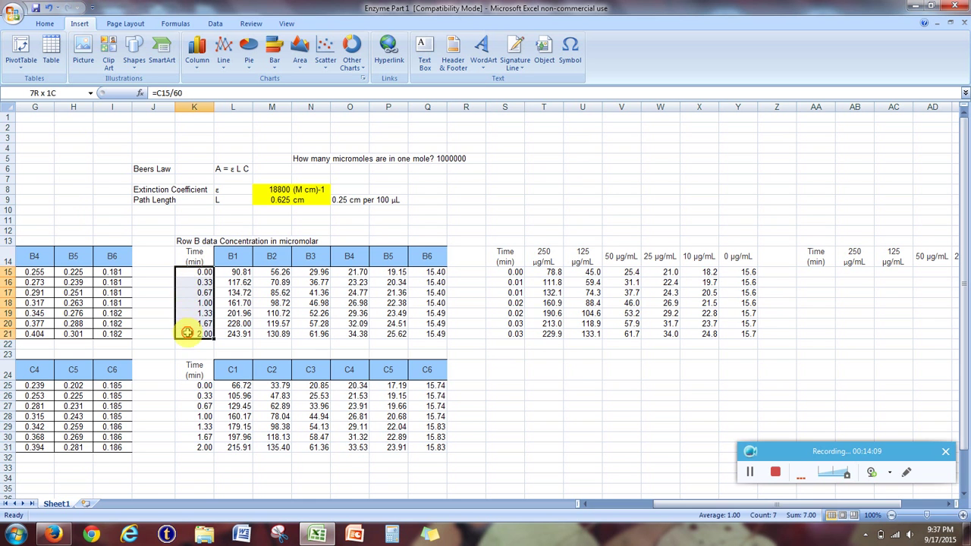
pyautogui.rightClick(185, 313)
pyautogui.click(208, 343)
pyautogui.click(466, 292)
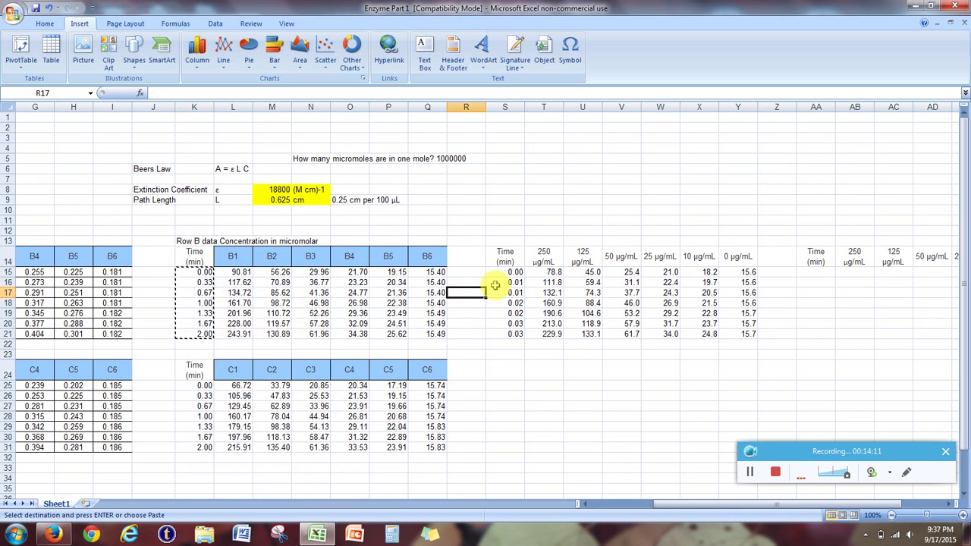
pyautogui.rightClick(501, 271)
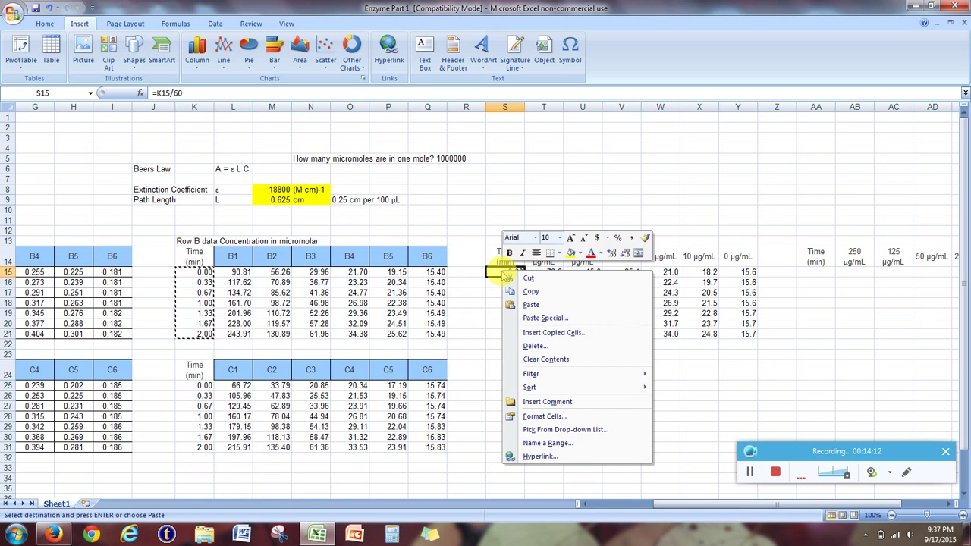
pyautogui.click(543, 318)
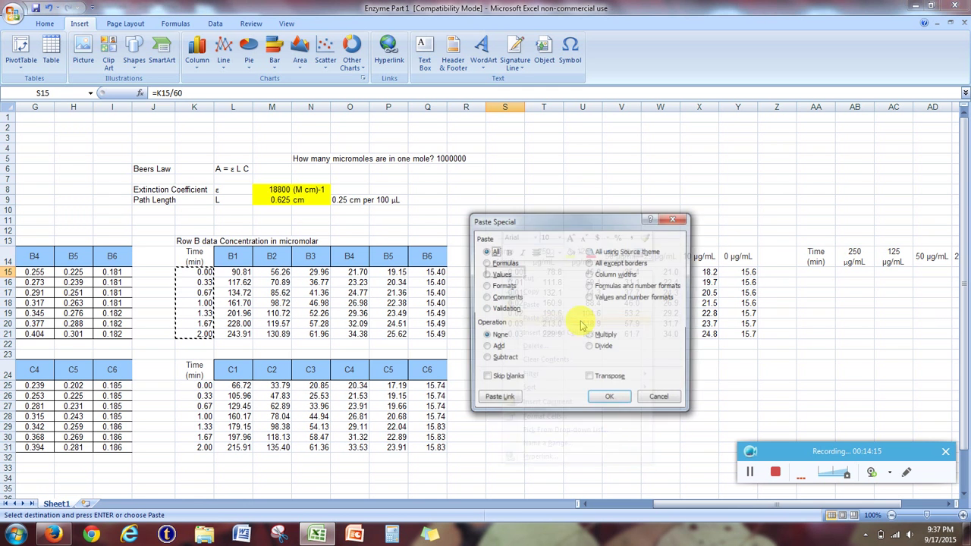
pyautogui.moveTo(557, 226); pyautogui.dragTo(713, 186)
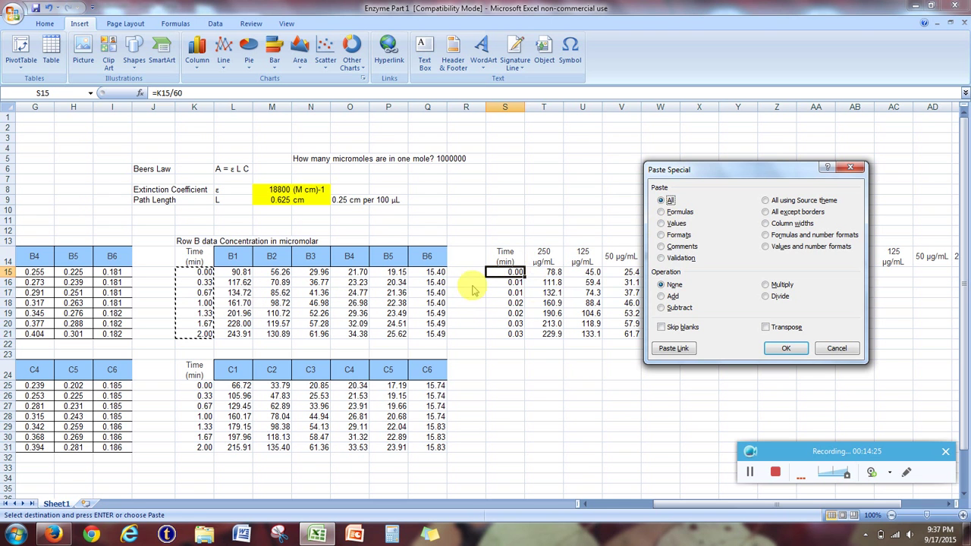
pyautogui.click(672, 224)
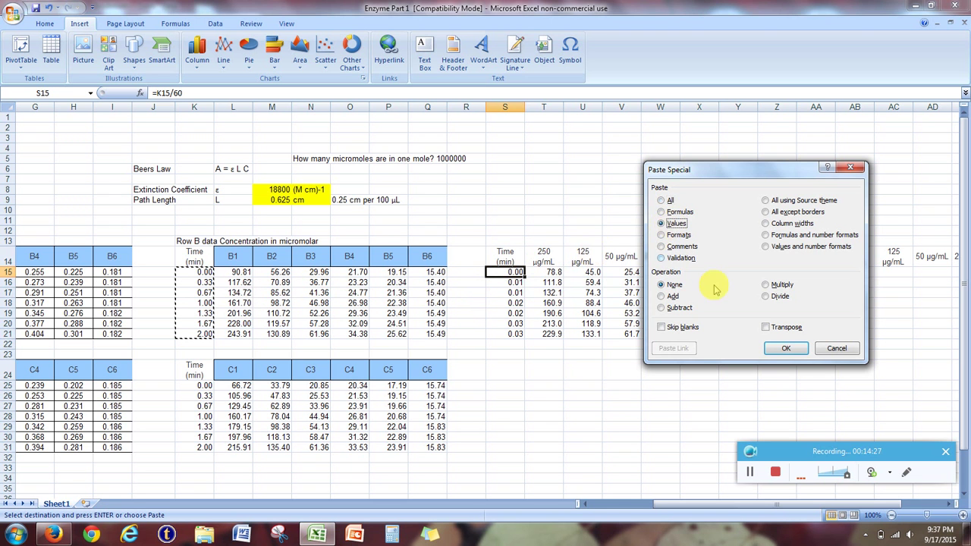
pyautogui.click(791, 349)
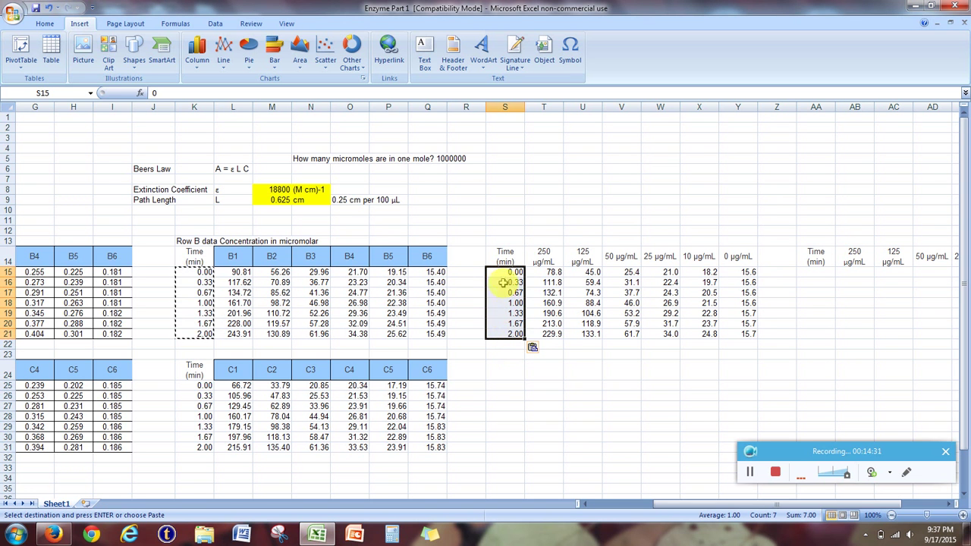
pyautogui.click(554, 396)
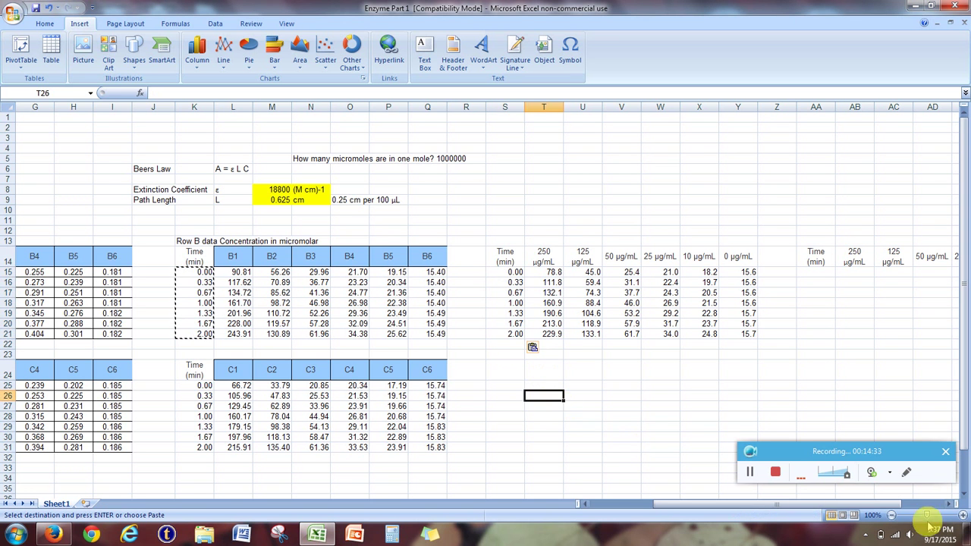
# - Copy the times S15:S21 into the second table's Time (min) column starting at AA15
pyautogui.click(954, 504)
pyautogui.click(954, 504)
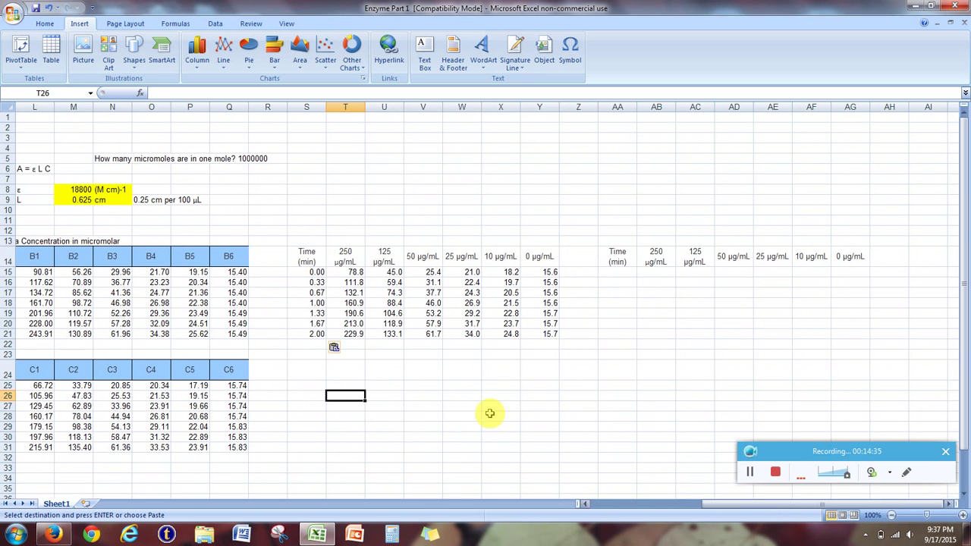
pyautogui.moveTo(308, 271); pyautogui.dragTo(309, 330)
pyautogui.rightClick(315, 313)
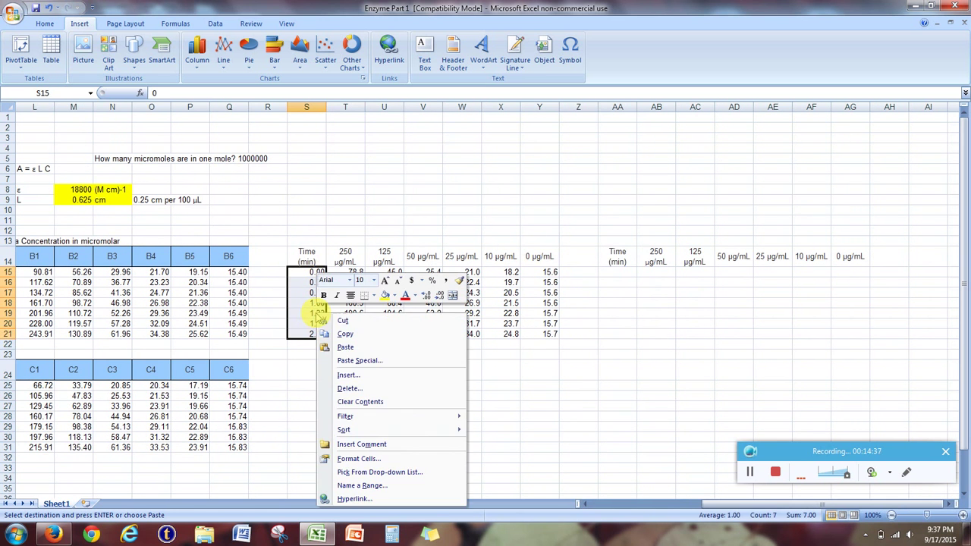
pyautogui.click(325, 336)
pyautogui.click(623, 270)
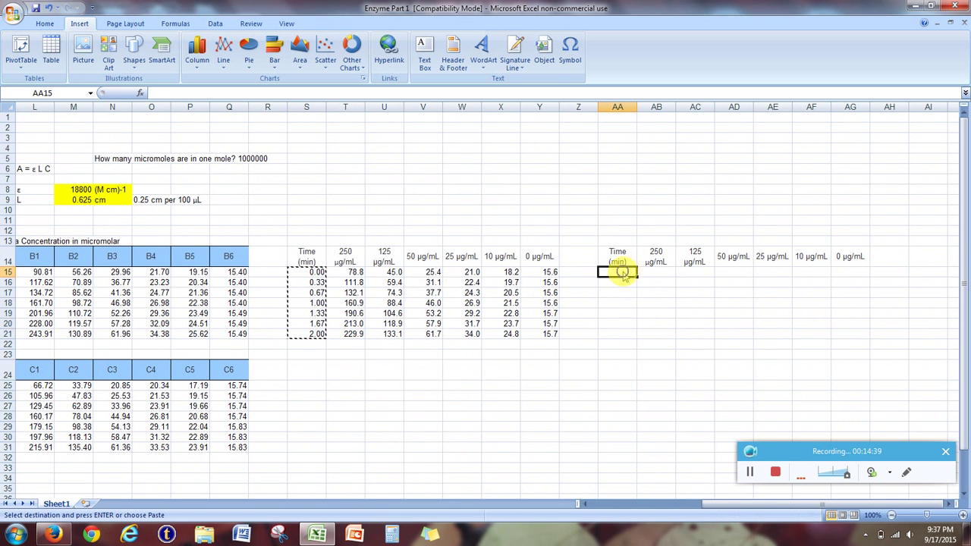
pyautogui.rightClick(622, 273)
pyautogui.click(643, 245)
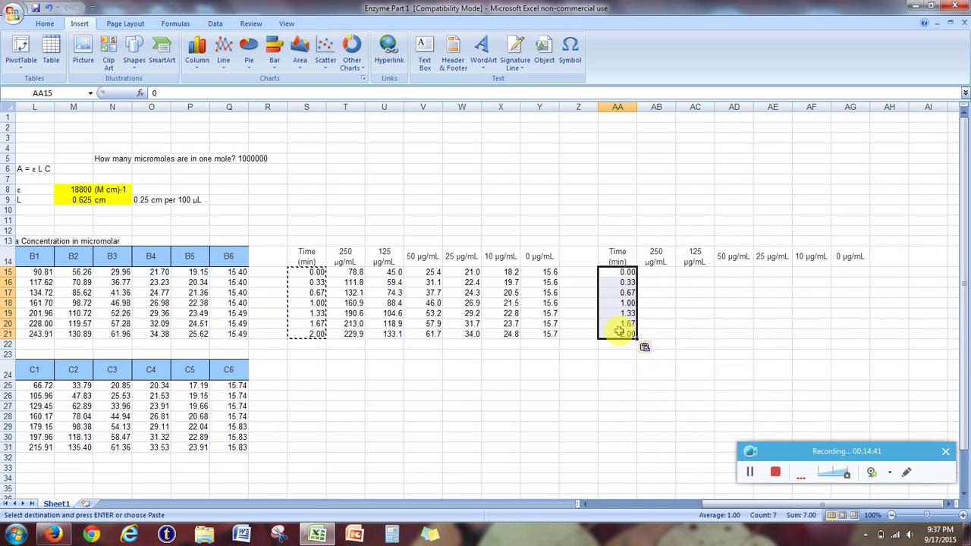
# - Enter the time-zero subtraction formula =T15-T15 in AB15 under the 250 µg/mL header
pyautogui.click(950, 505)
pyautogui.click(950, 504)
pyautogui.click(949, 504)
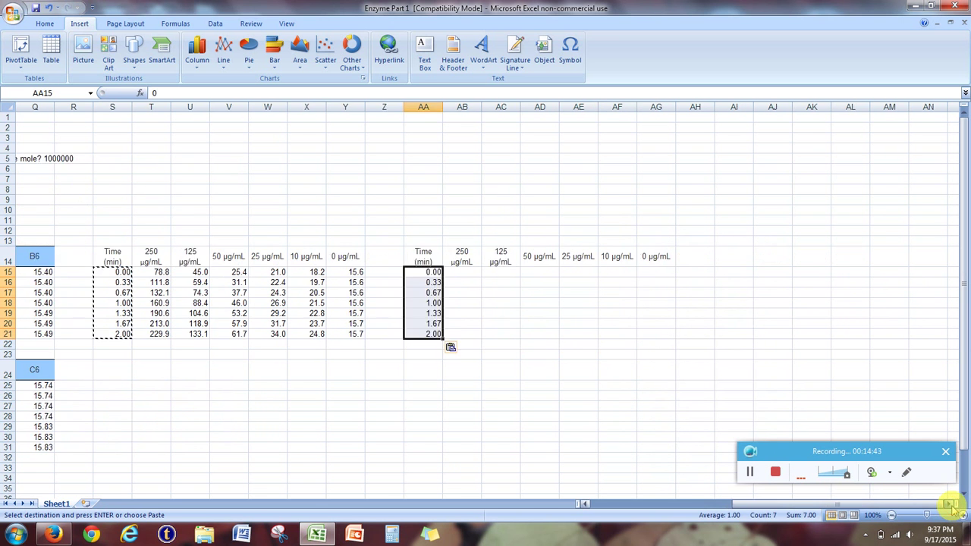
pyautogui.click(950, 504)
pyautogui.click(455, 335)
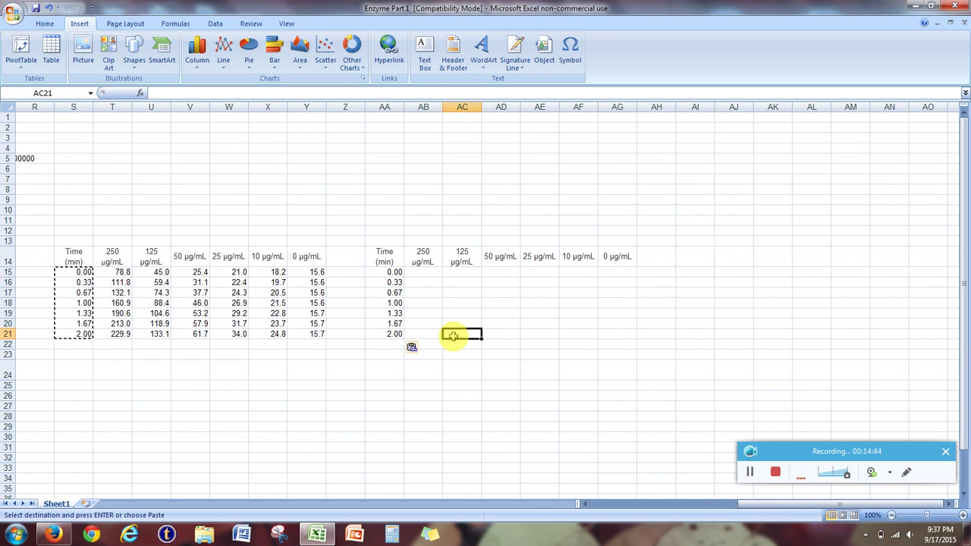
pyautogui.click(424, 273)
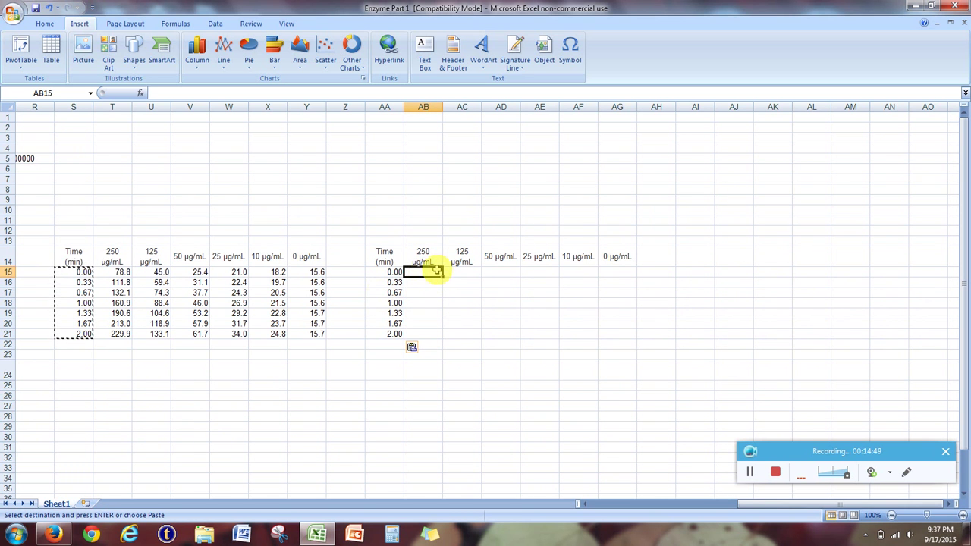
pyautogui.write('=')
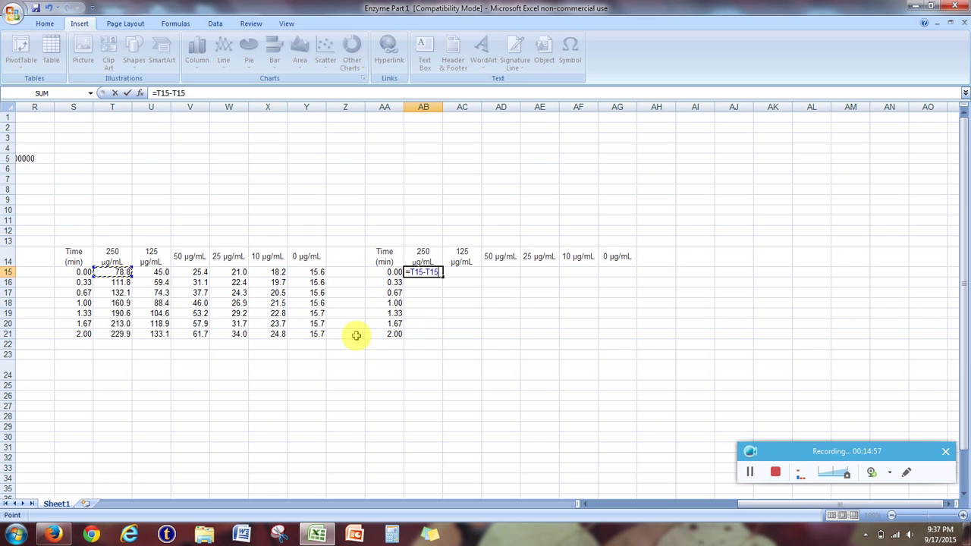
pyautogui.press('Return')
# - Fix the row of the subtracted reference in AB15 so the formula is =T15-T$15
pyautogui.click(423, 273)
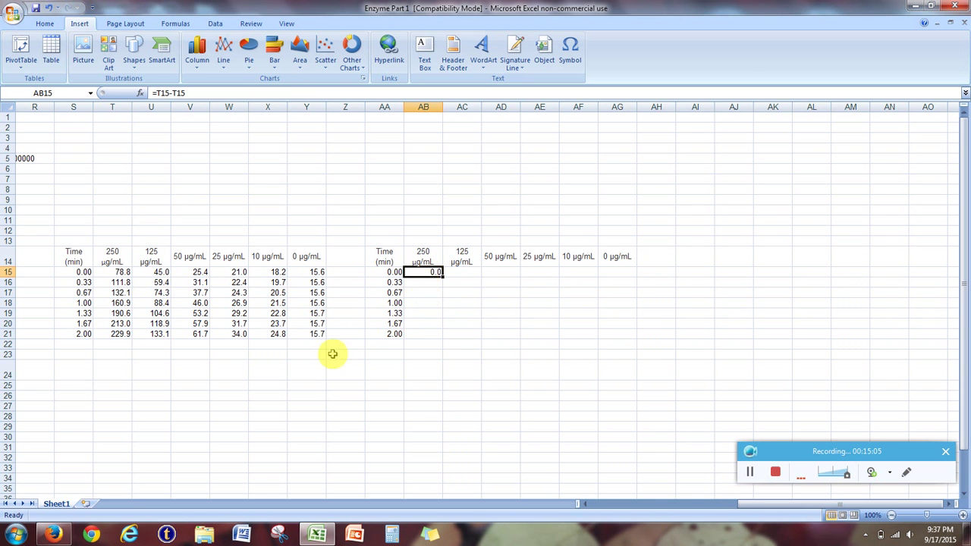
pyautogui.click(114, 335)
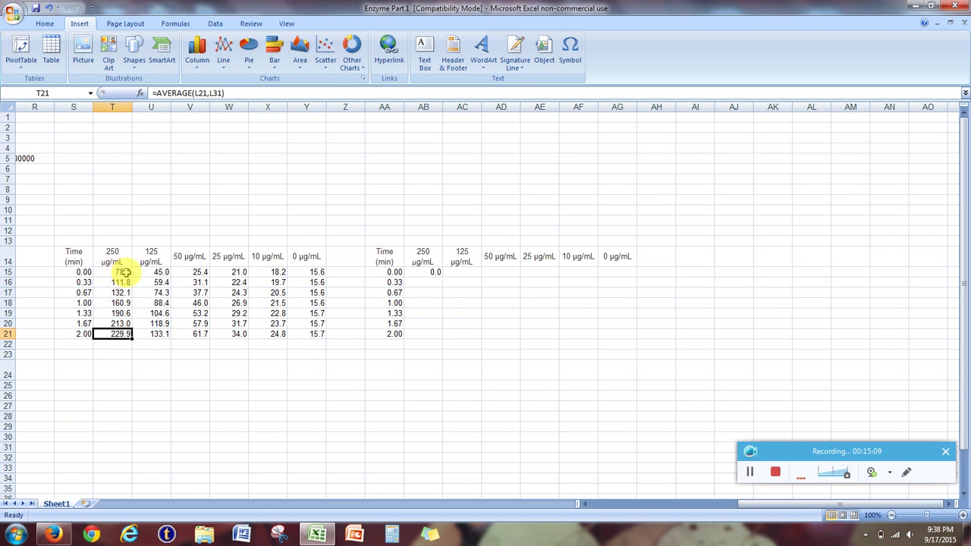
pyautogui.click(7, 272)
pyautogui.click(120, 282)
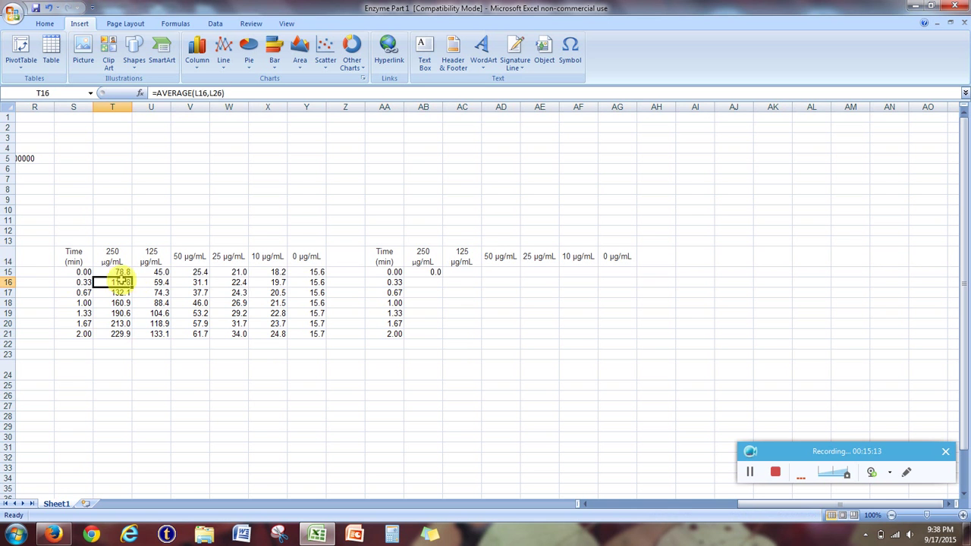
pyautogui.click(428, 275)
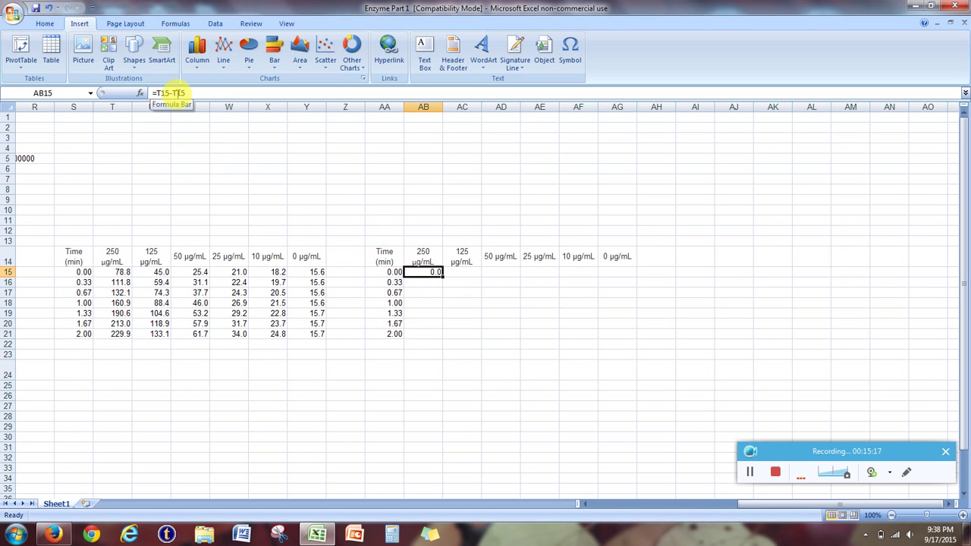
pyautogui.click(172, 92)
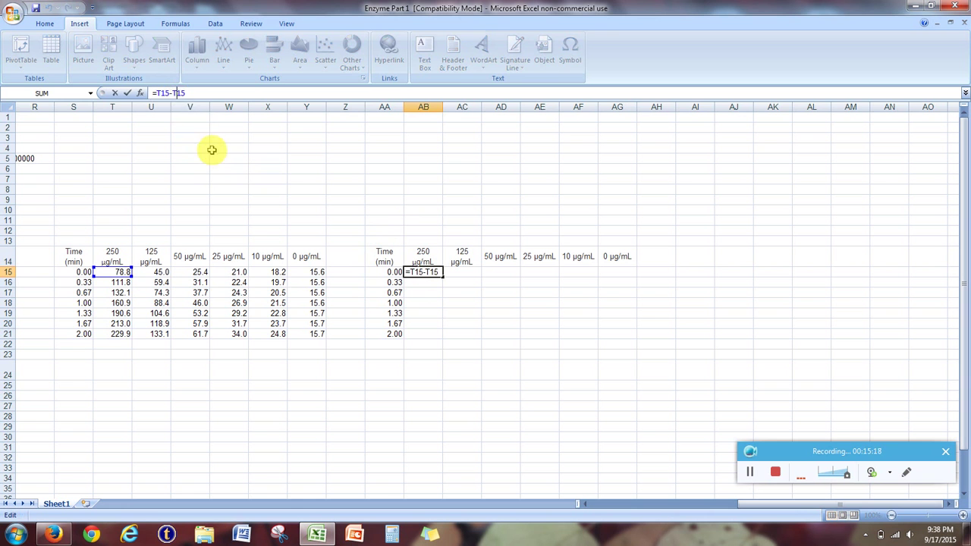
pyautogui.click(176, 93)
pyautogui.write('$')
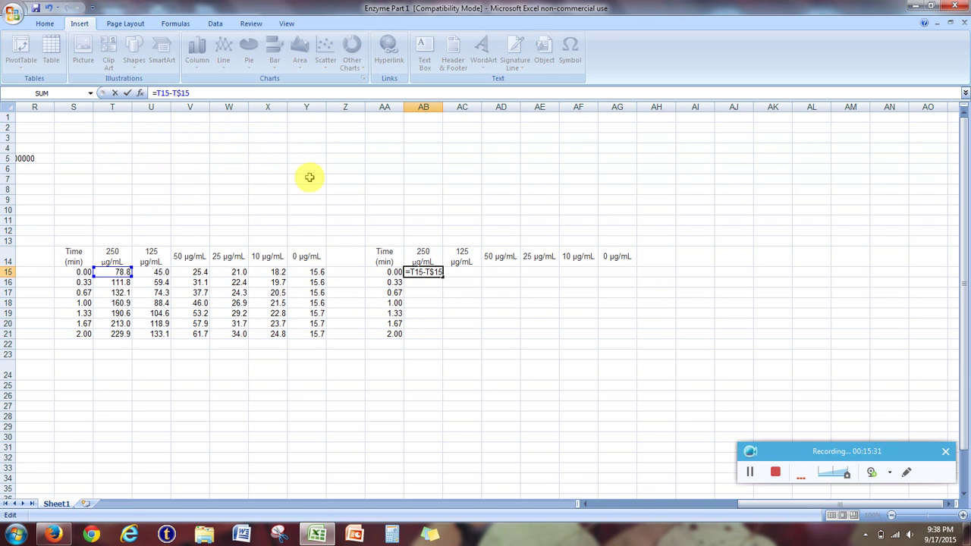
pyautogui.click(8, 272)
pyautogui.click(430, 324)
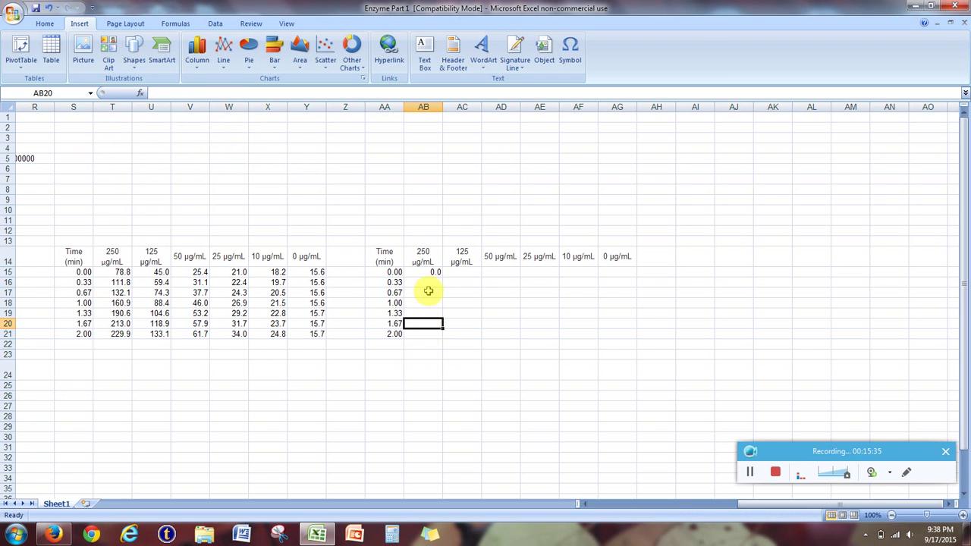
# - Fill the AB15 formula down through AB21 and check the cell references in AB21
pyautogui.click(429, 272)
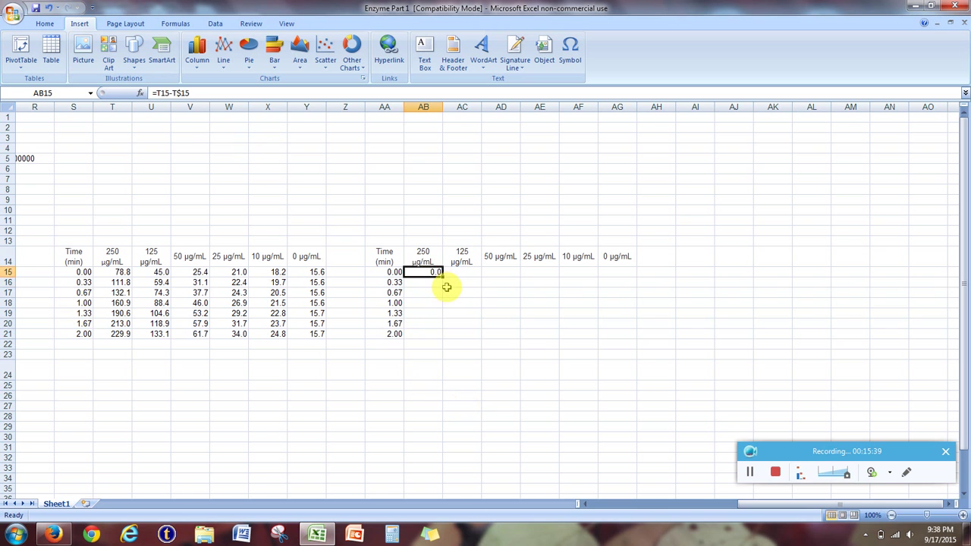
pyautogui.moveTo(442, 277); pyautogui.dragTo(437, 338)
pyautogui.click(429, 351)
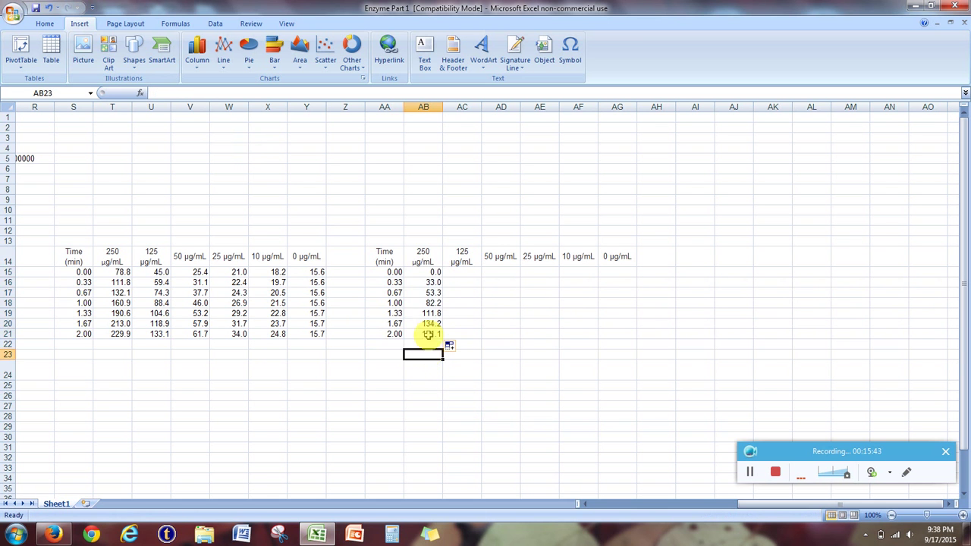
pyautogui.doubleClick(425, 334)
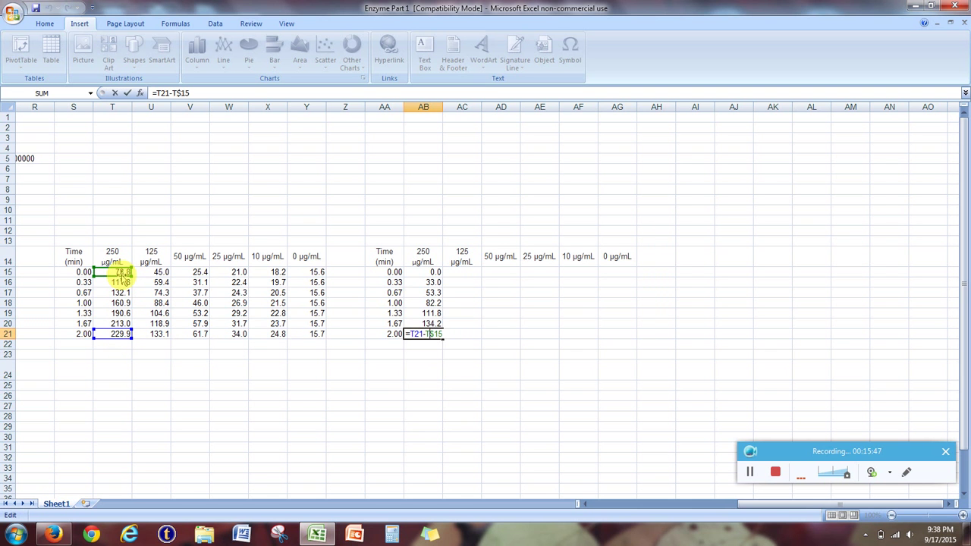
pyautogui.press('Return')
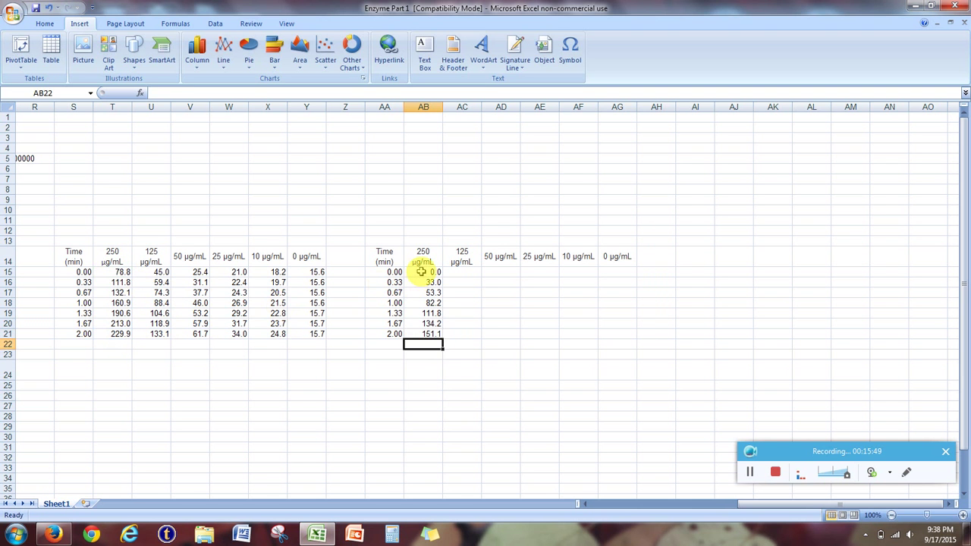
# - Fill the formulas in AB15:AB21 across through column AG and check the cell references in AG21
pyautogui.moveTo(421, 271); pyautogui.dragTo(633, 338)
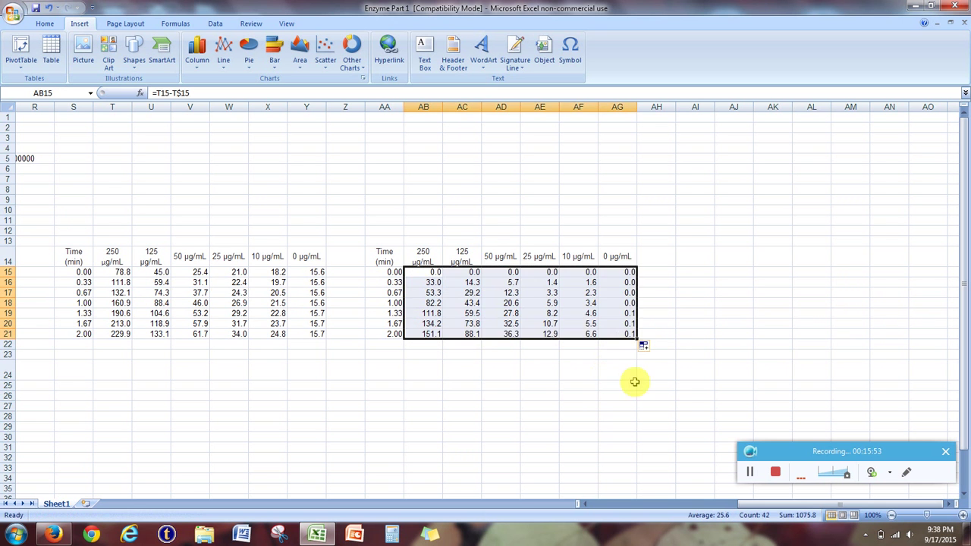
pyautogui.click(644, 370)
pyautogui.doubleClick(626, 334)
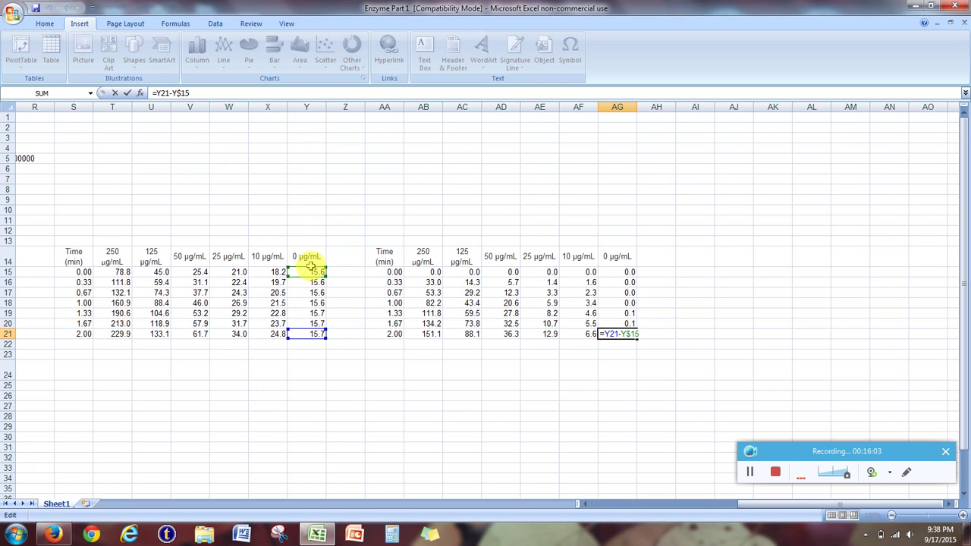
# - Insert a scatter chart with smooth lines and markers from AA15:AG21, placing it enlarged beside the time-zero-subtracted table
pyautogui.press('Return')
pyautogui.click(7, 271)
pyautogui.click(614, 386)
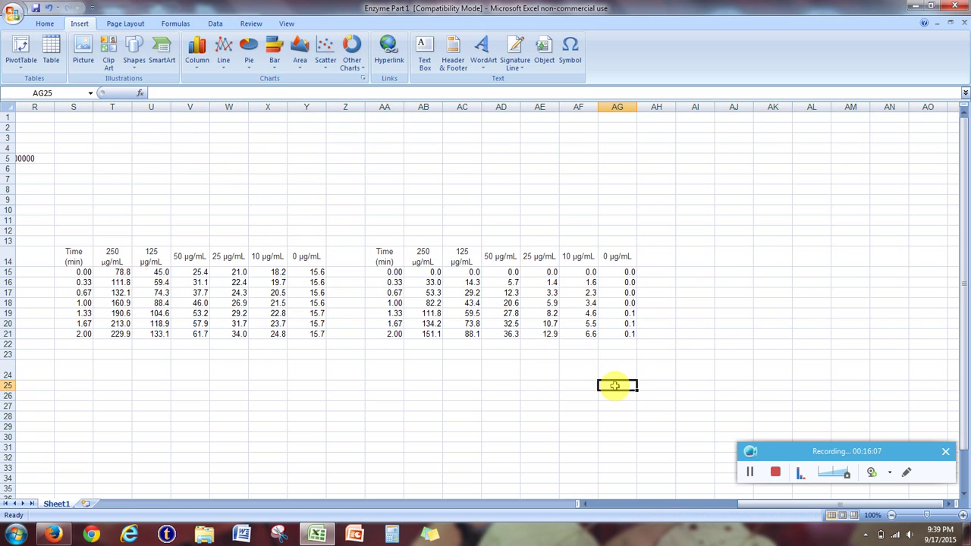
pyautogui.hscroll(3, 549, 367)
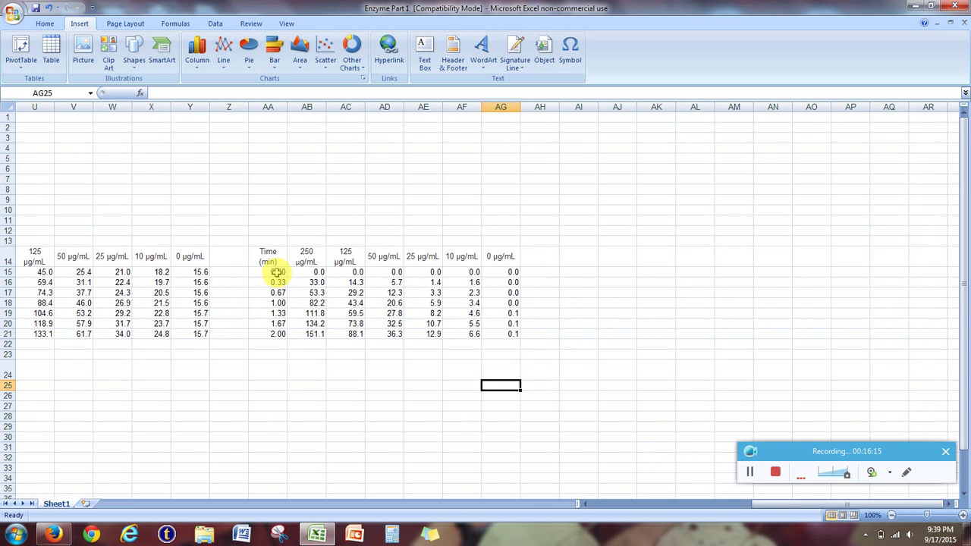
pyautogui.moveTo(273, 272); pyautogui.dragTo(506, 339)
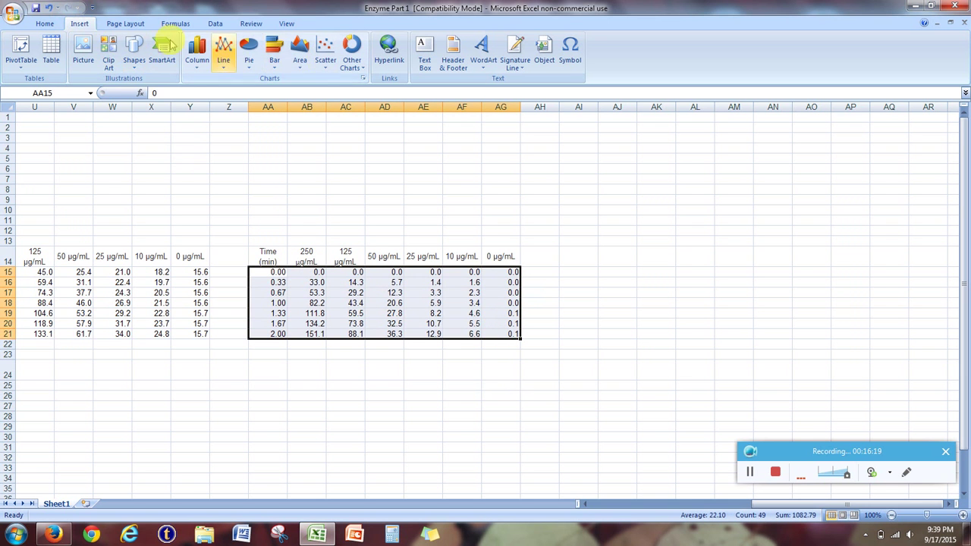
pyautogui.click(325, 55)
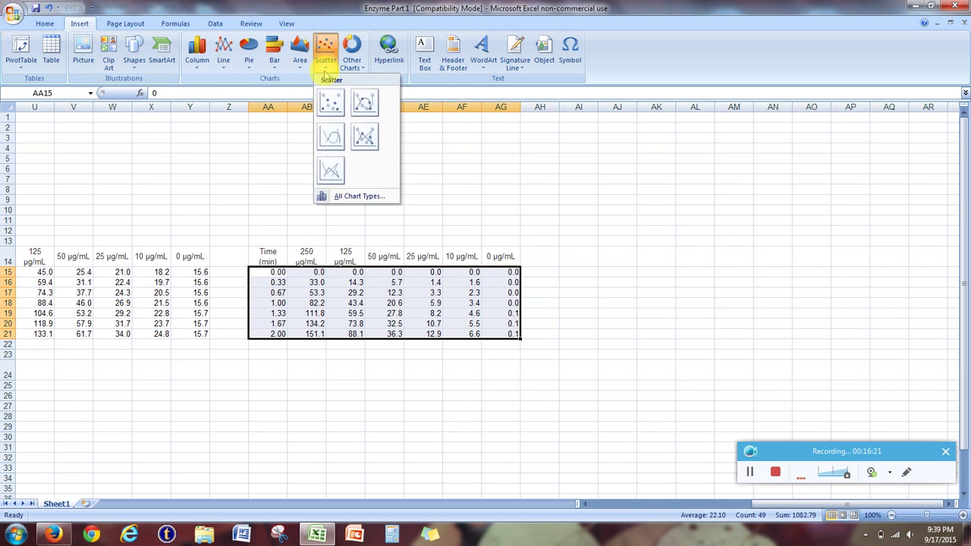
pyautogui.click(365, 105)
pyautogui.moveTo(464, 221); pyautogui.dragTo(645, 159)
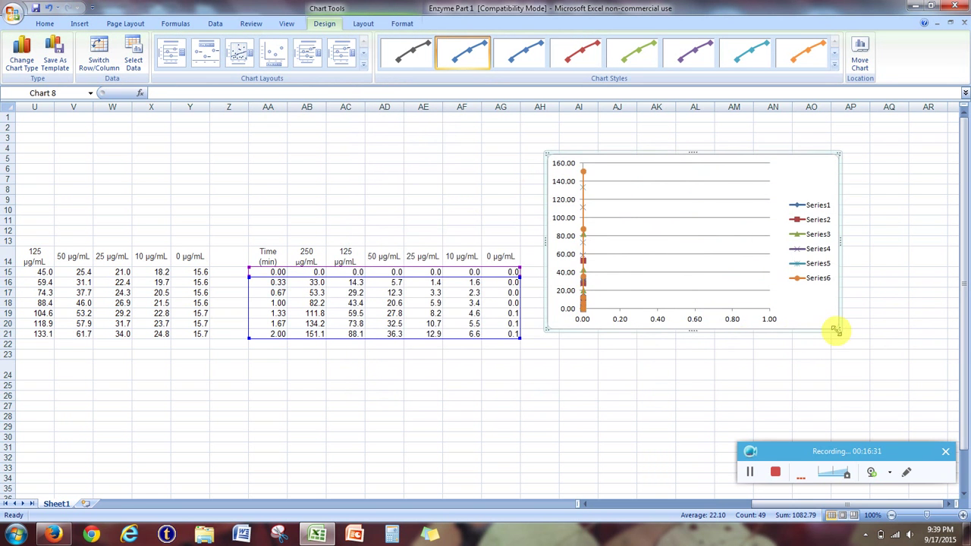
pyautogui.moveTo(835, 330); pyautogui.dragTo(887, 381)
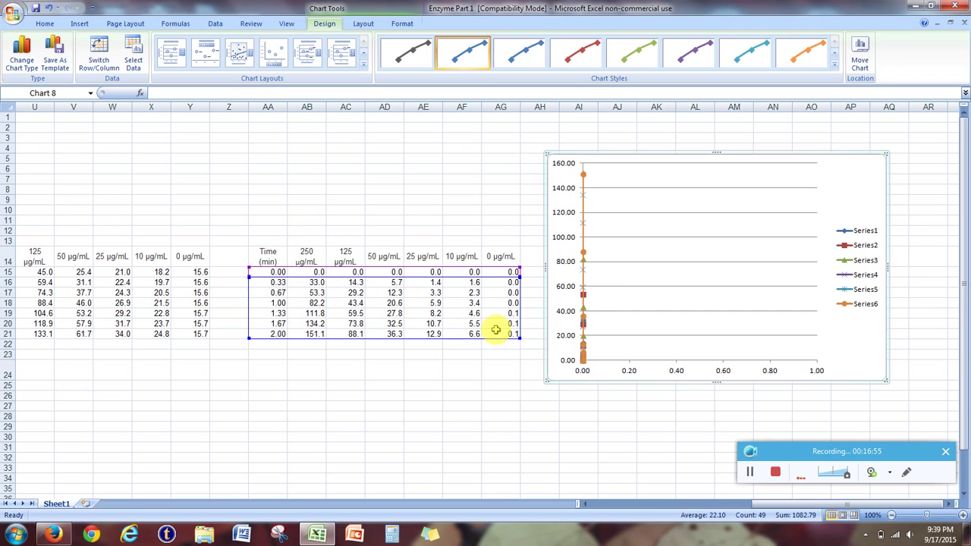
# - Switch the rows and columns in the scatter chart's data source so each enzyme concentration is plotted against time
pyautogui.moveTo(584, 300)
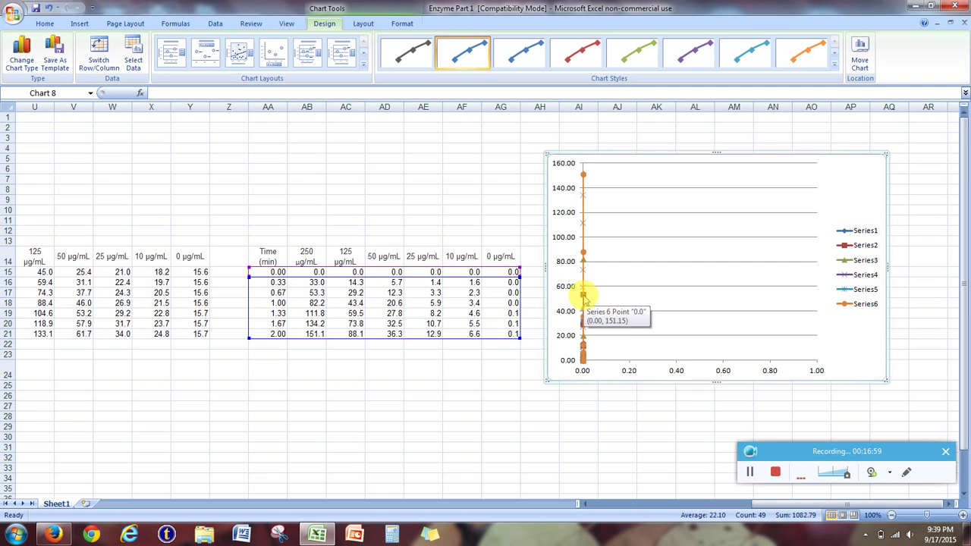
pyautogui.rightClick(584, 297)
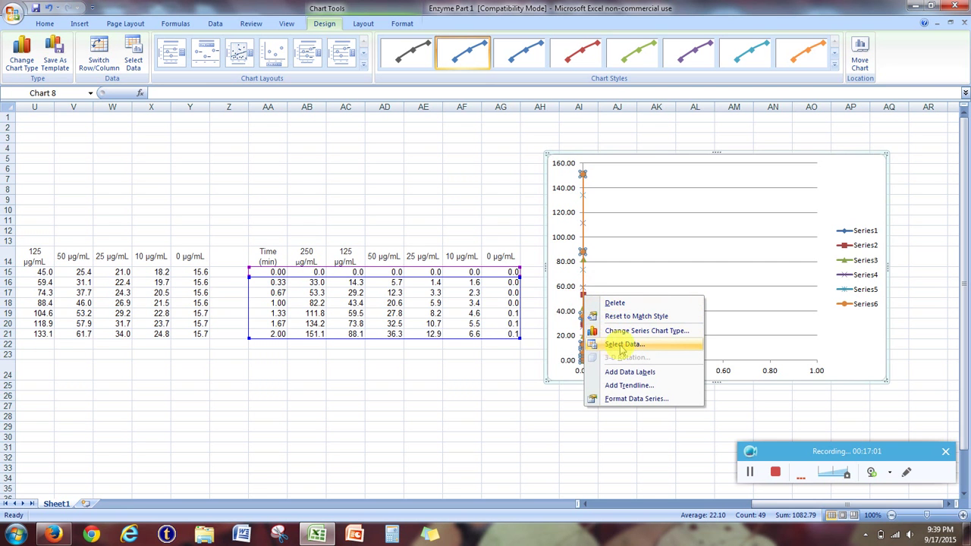
pyautogui.click(667, 346)
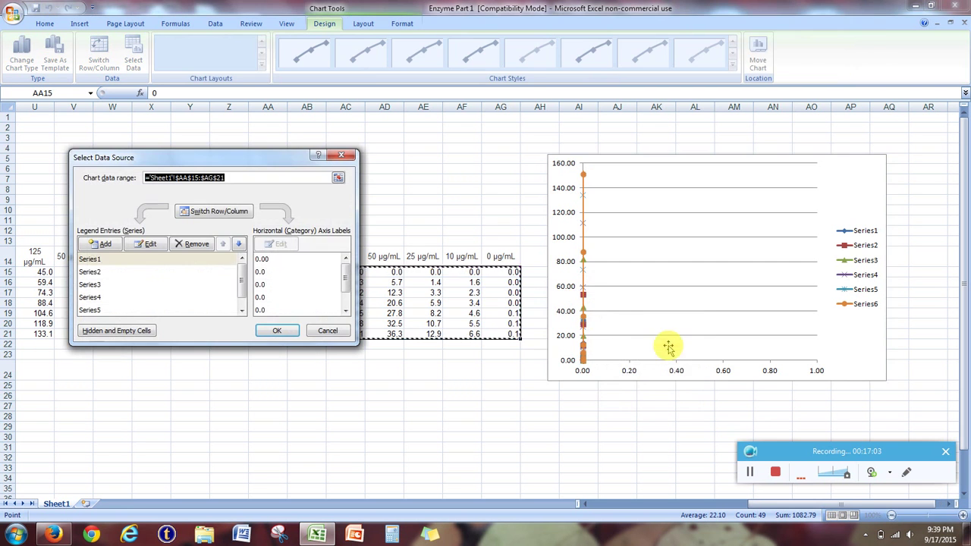
pyautogui.click(216, 213)
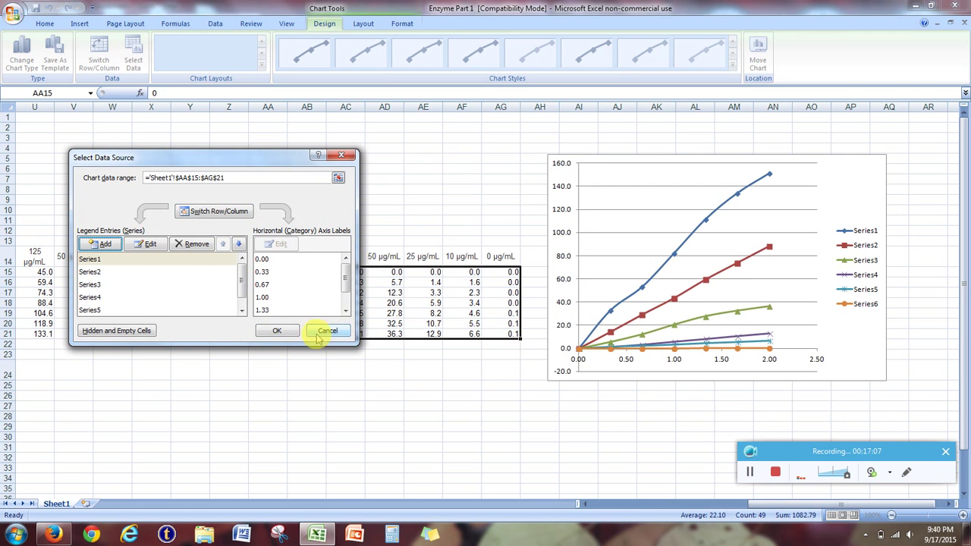
pyautogui.click(290, 331)
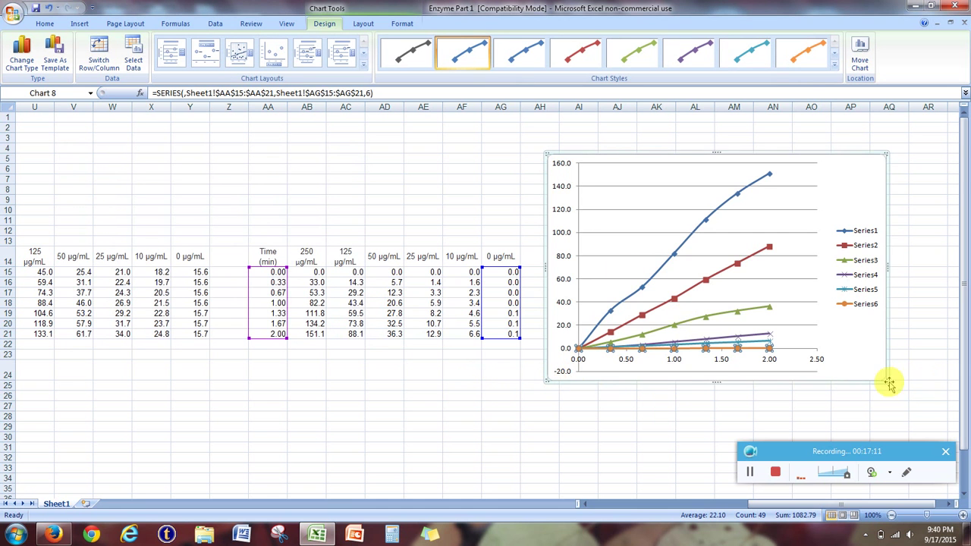
# - Enlarge the scatter chart slightly and apply the first chart layout, with a chart title, axis titles and a legend
pyautogui.moveTo(887, 383); pyautogui.dragTo(907, 411)
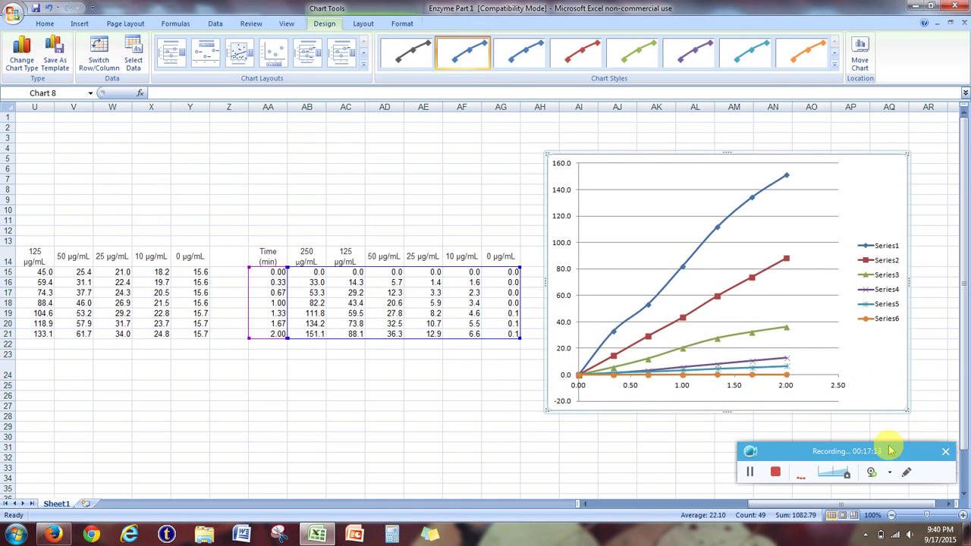
pyautogui.click(950, 504)
pyautogui.click(951, 504)
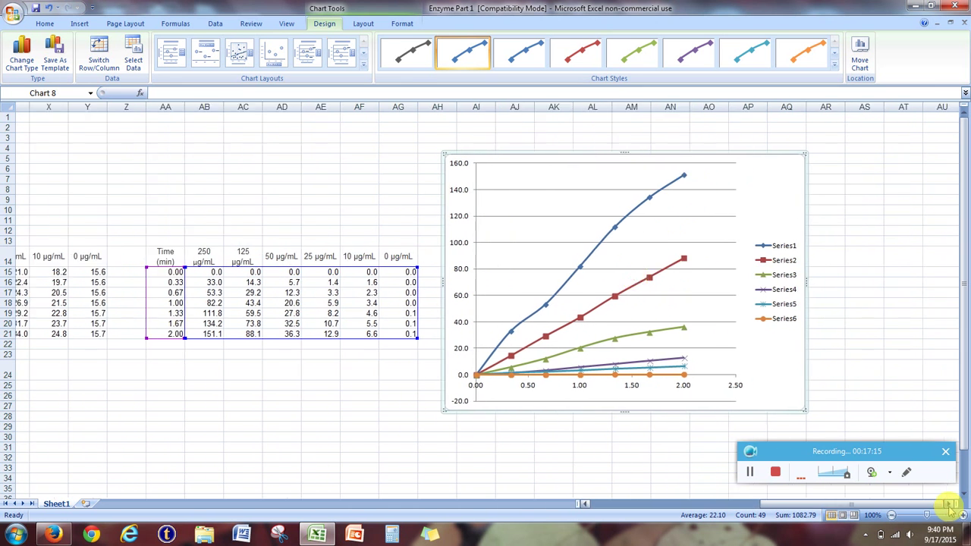
pyautogui.click(951, 503)
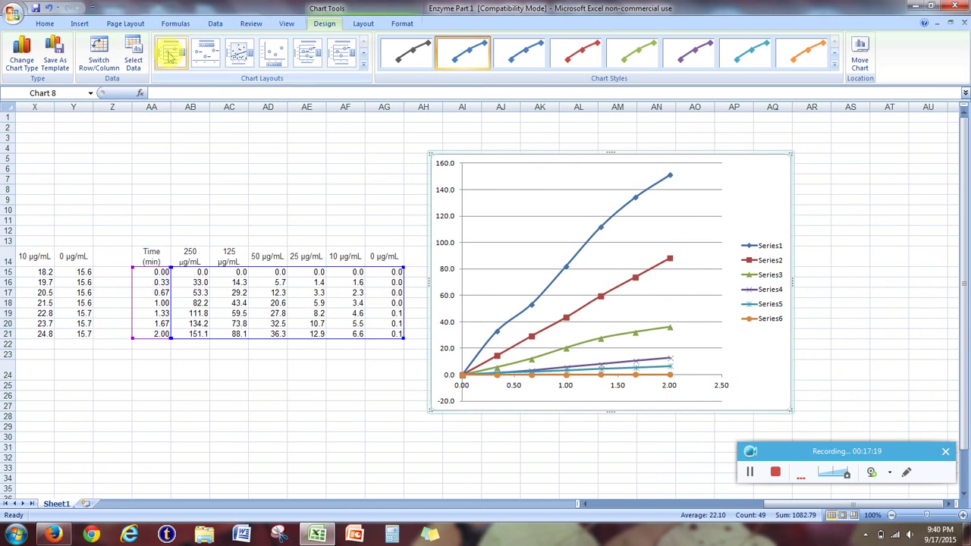
pyautogui.click(173, 56)
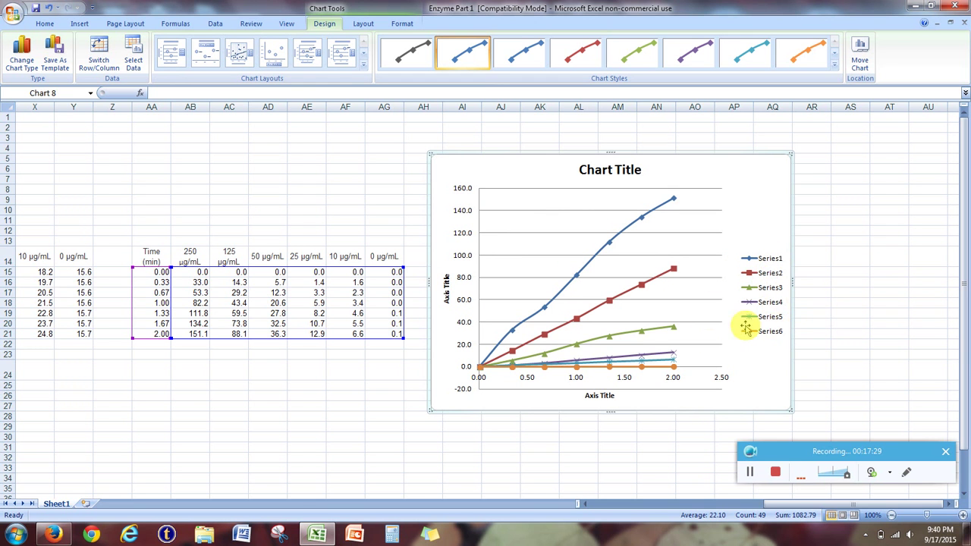
# - Title the vertical axis "Concentration of product (µM)", inserting the micro sign as a symbol, and the horizontal axis "Time (minutes)"
pyautogui.click(445, 290)
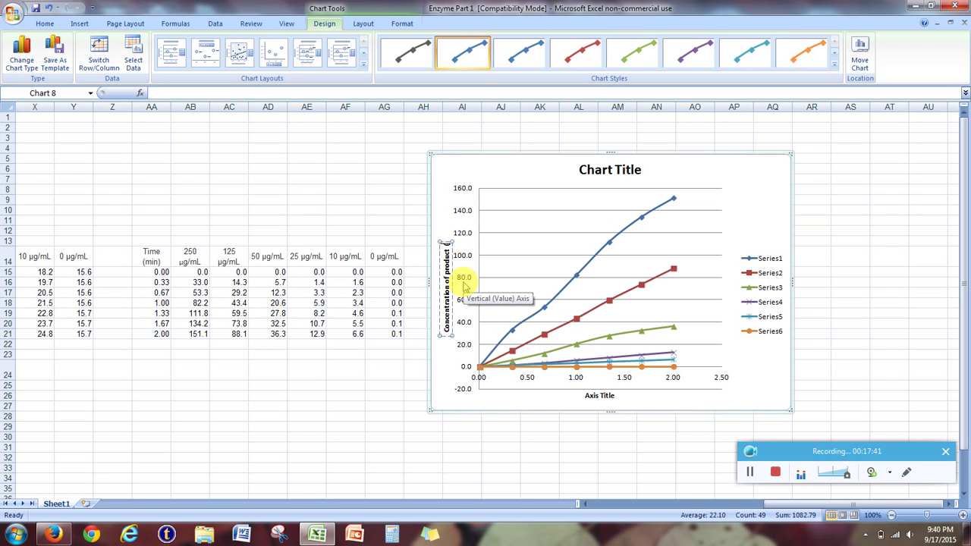
pyautogui.click(82, 25)
pyautogui.click(569, 51)
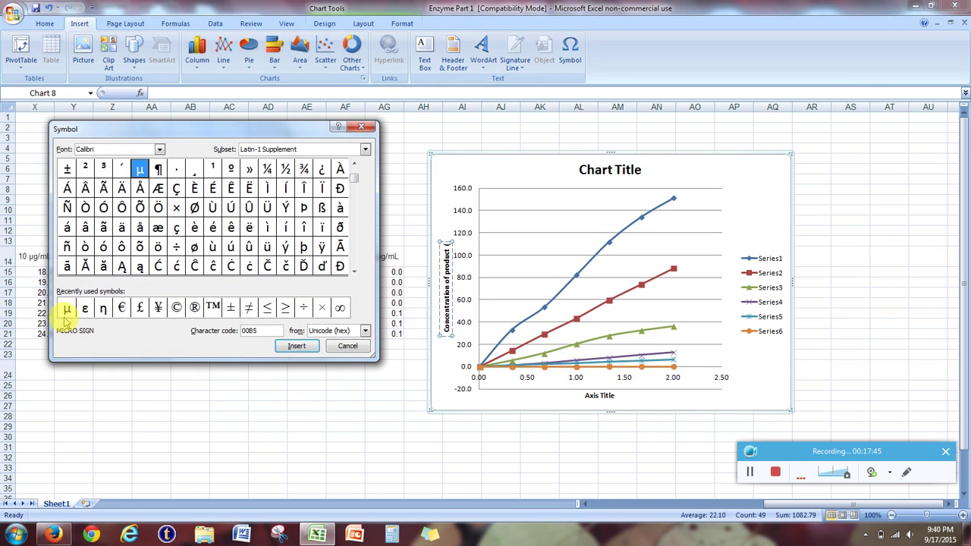
pyautogui.click(67, 307)
pyautogui.click(301, 347)
pyautogui.click(339, 347)
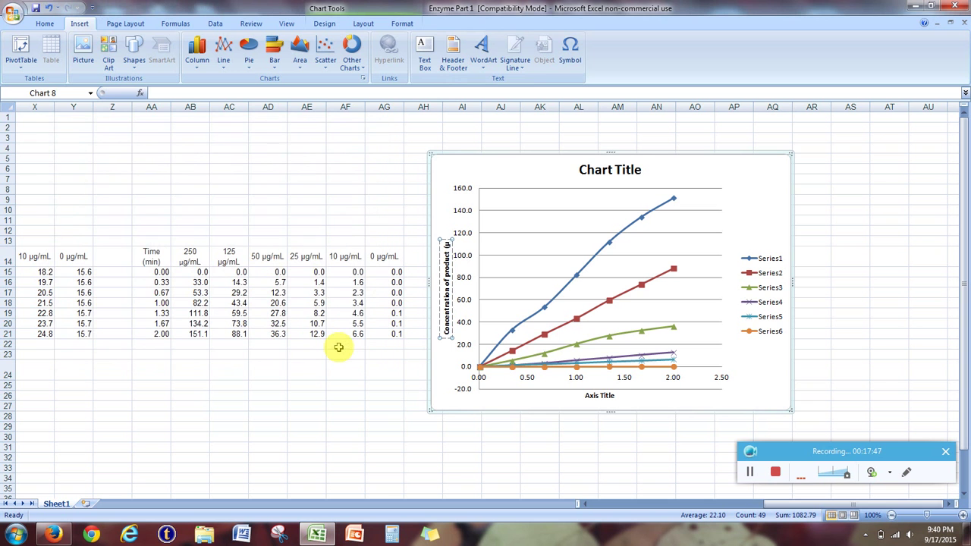
pyautogui.click(598, 396)
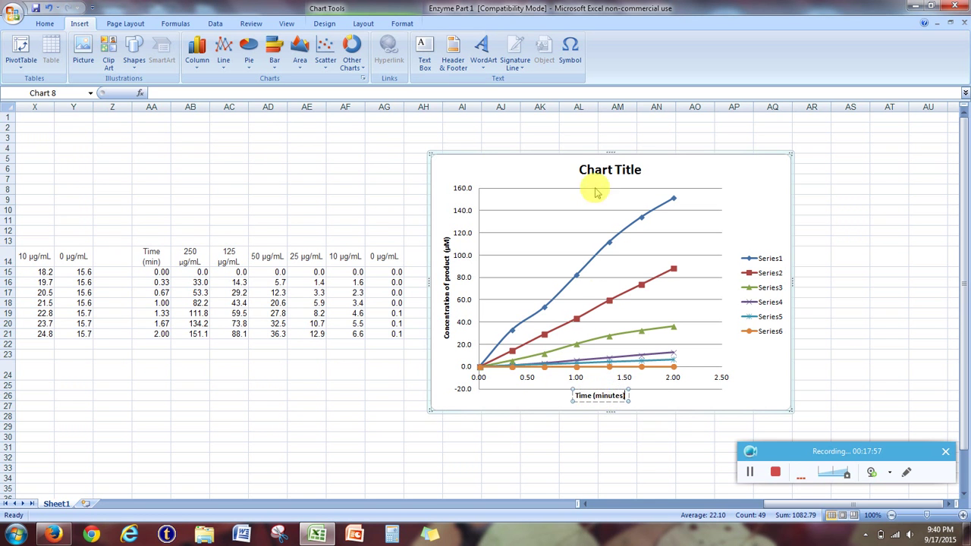
# - Set the chart title to "Concentration of product vs Time"
pyautogui.click(604, 169)
pyautogui.tripleClick(609, 171)
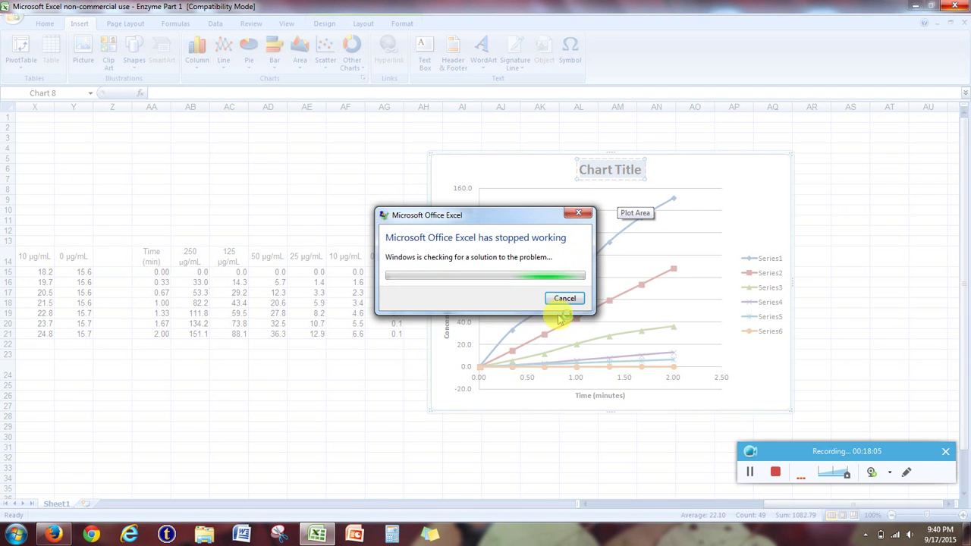
pyautogui.click(749, 471)
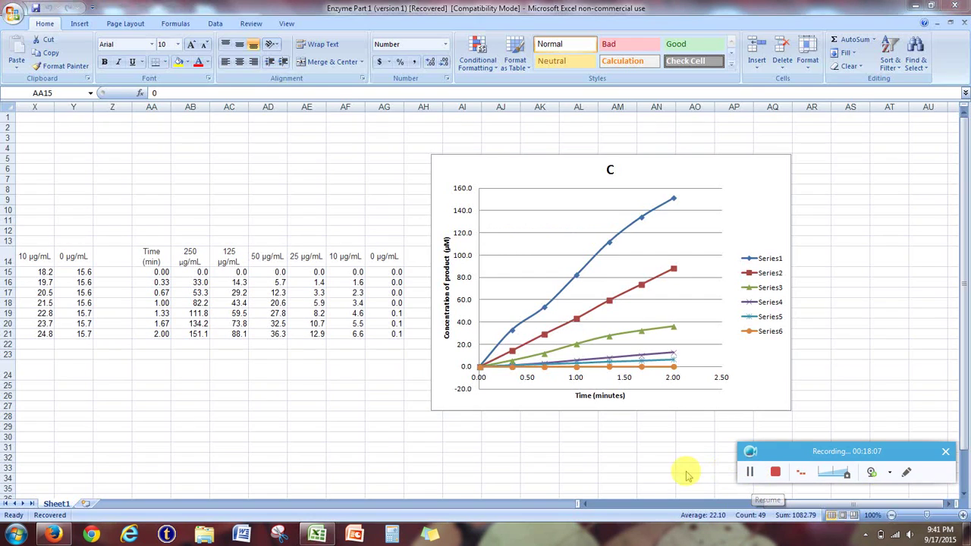
pyautogui.click(613, 170)
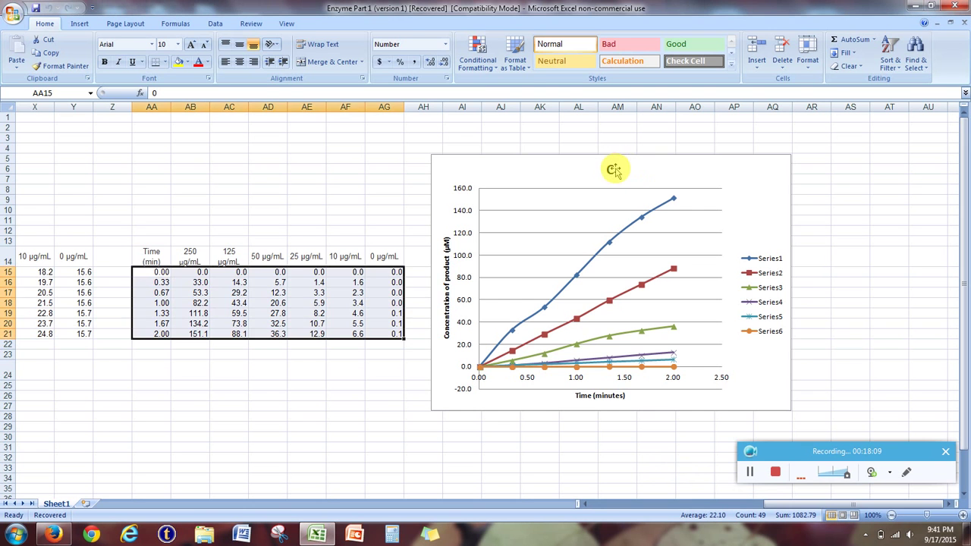
pyautogui.click(611, 170)
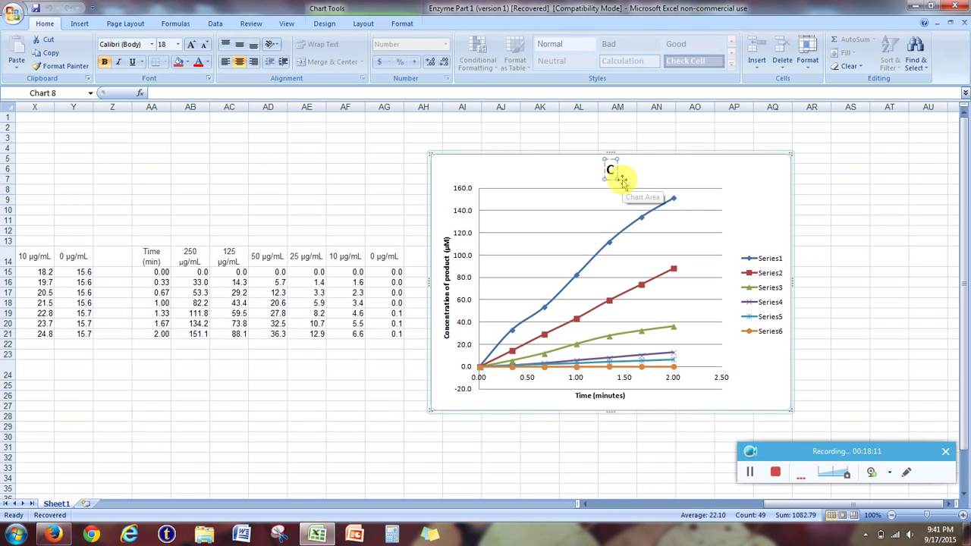
pyautogui.write('oncentr')
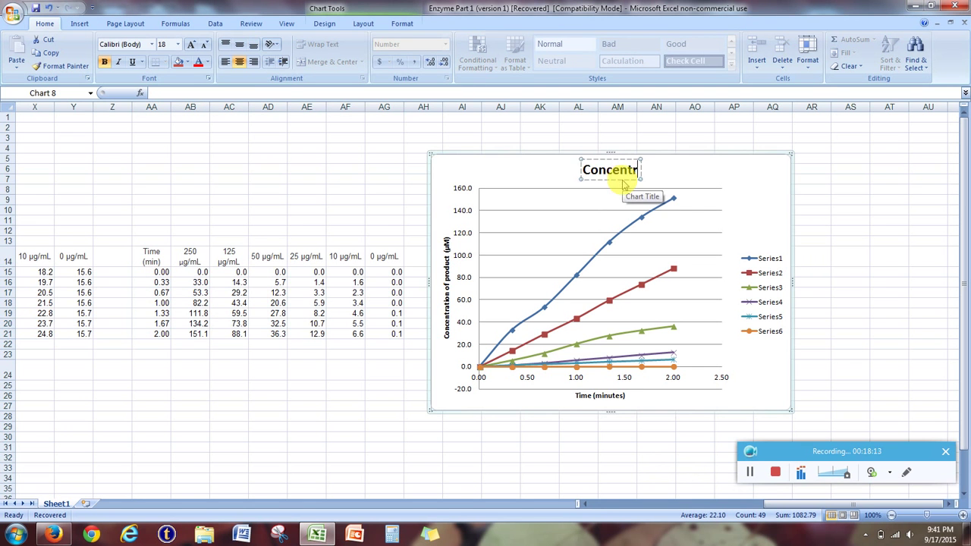
pyautogui.write('ation of product vs Time')
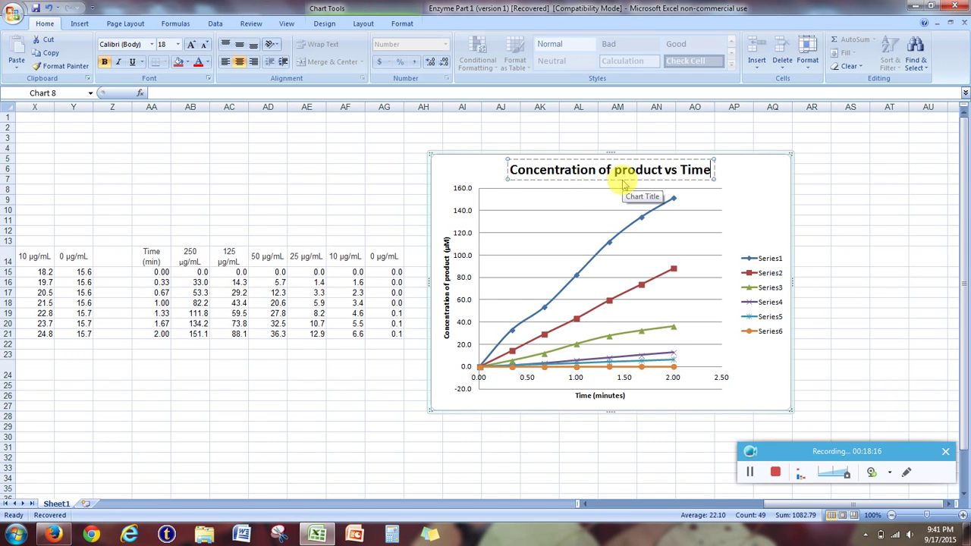
pyautogui.click(622, 181)
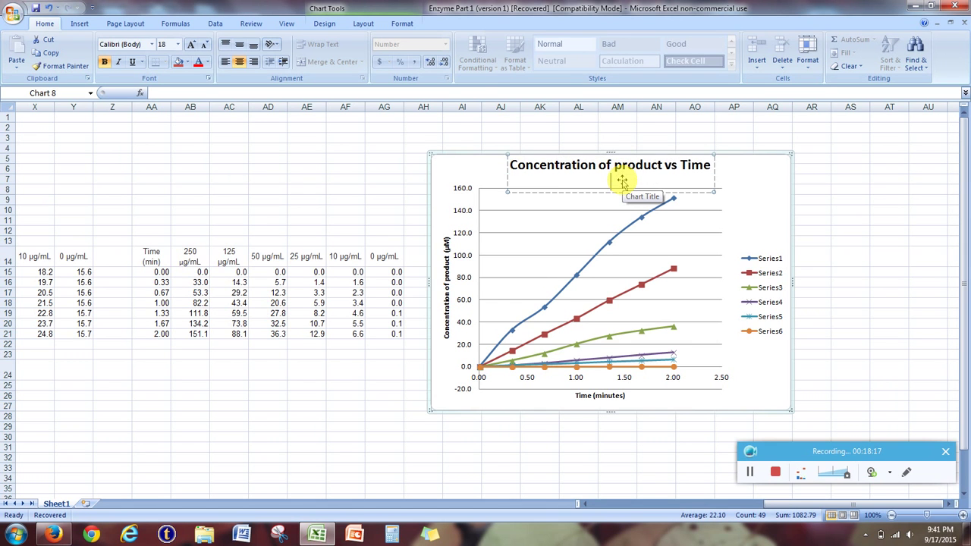
pyautogui.click(889, 220)
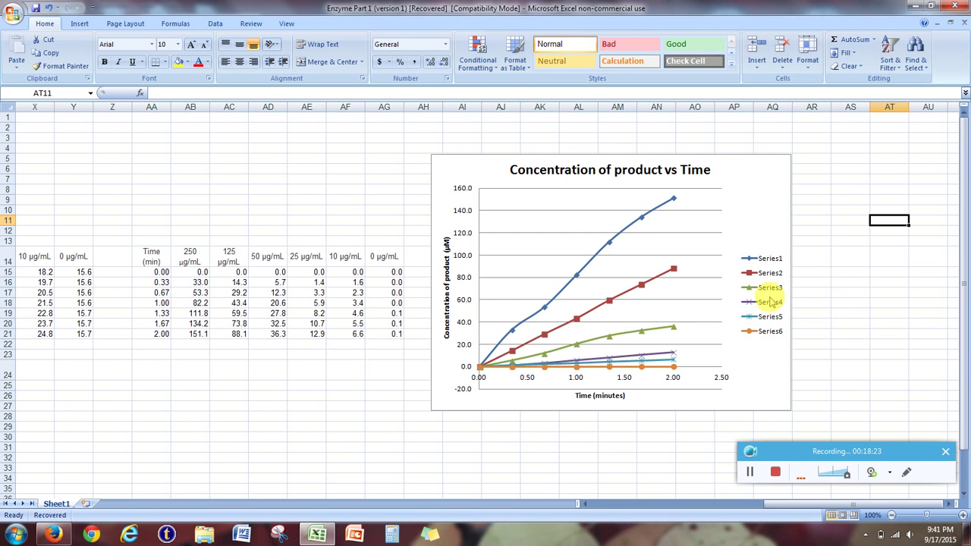
# - In the scatter chart's data source, name the first series from header cell AB14 (250 µg/mL)
pyautogui.click(578, 280)
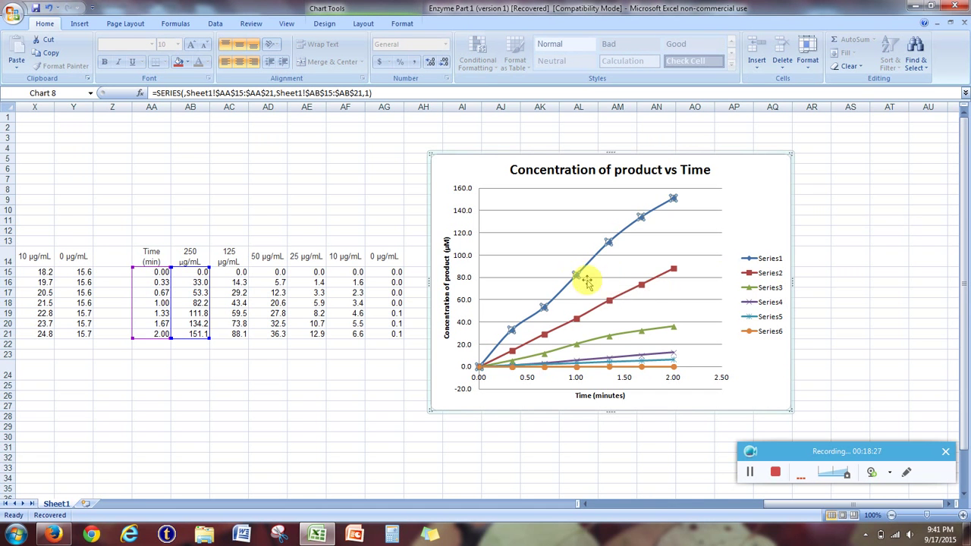
pyautogui.rightClick(578, 276)
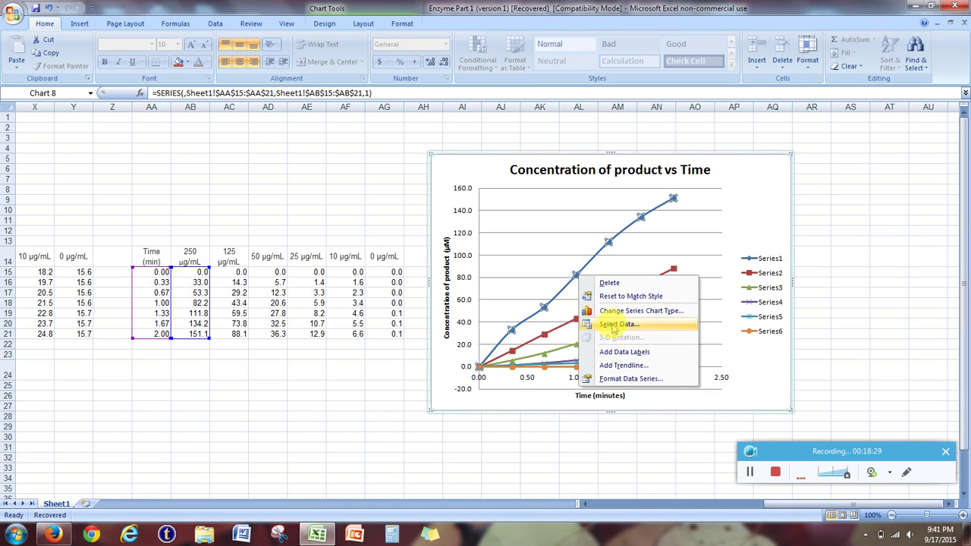
pyautogui.click(672, 326)
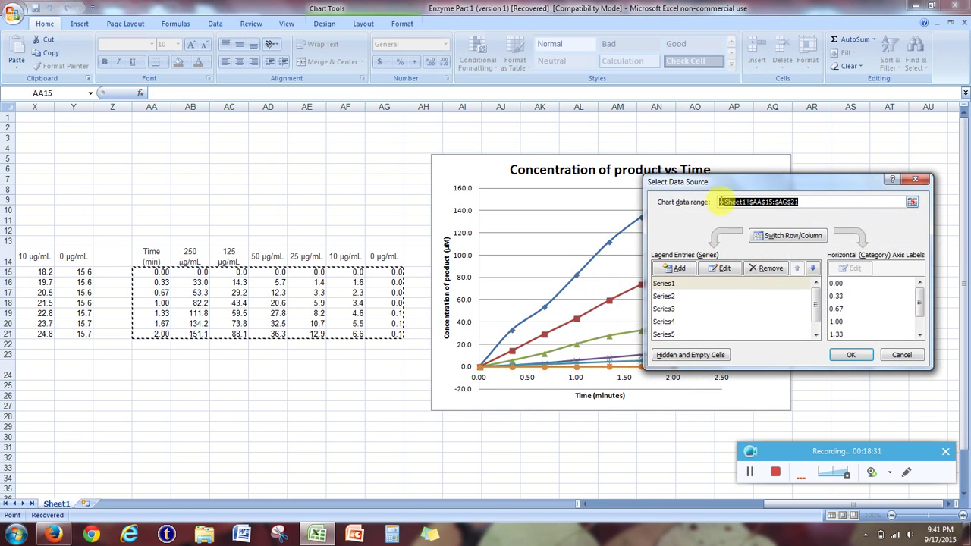
pyautogui.moveTo(721, 183); pyautogui.dragTo(294, 347)
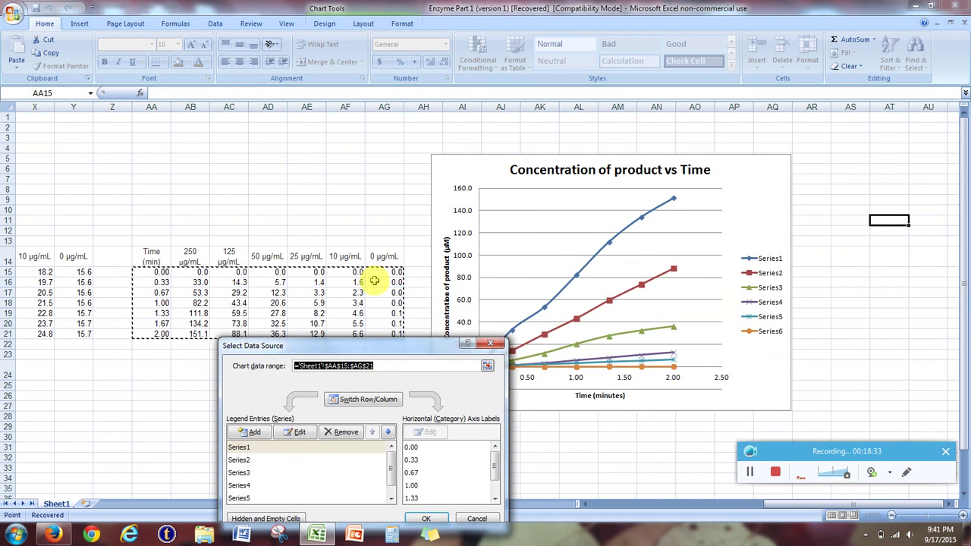
pyautogui.scroll(-2, 379, 273)
pyautogui.moveTo(383, 345); pyautogui.dragTo(281, 295)
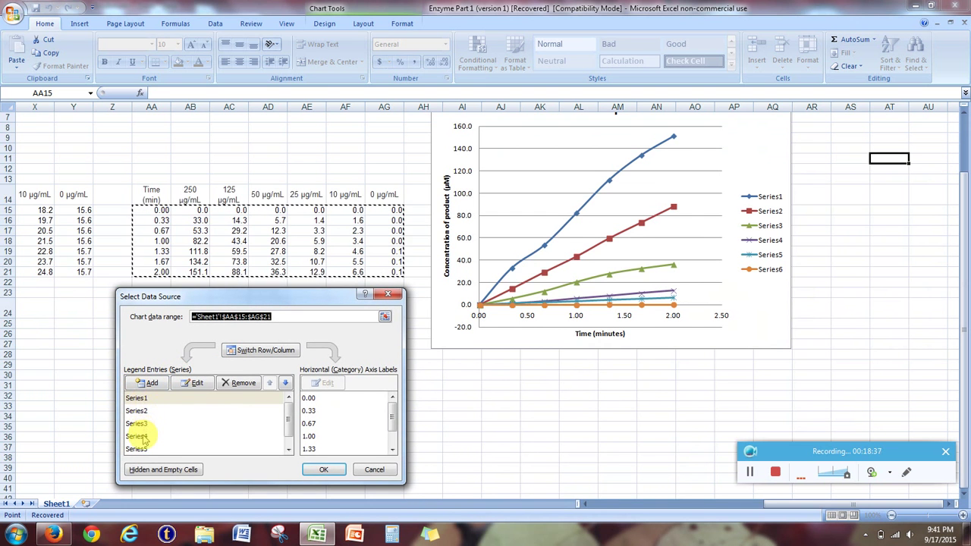
pyautogui.click(196, 384)
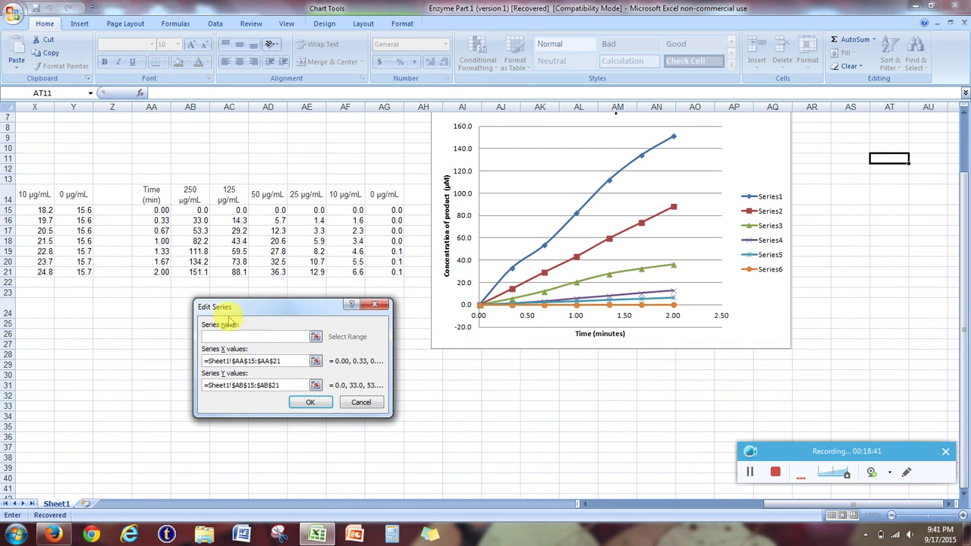
pyautogui.click(316, 339)
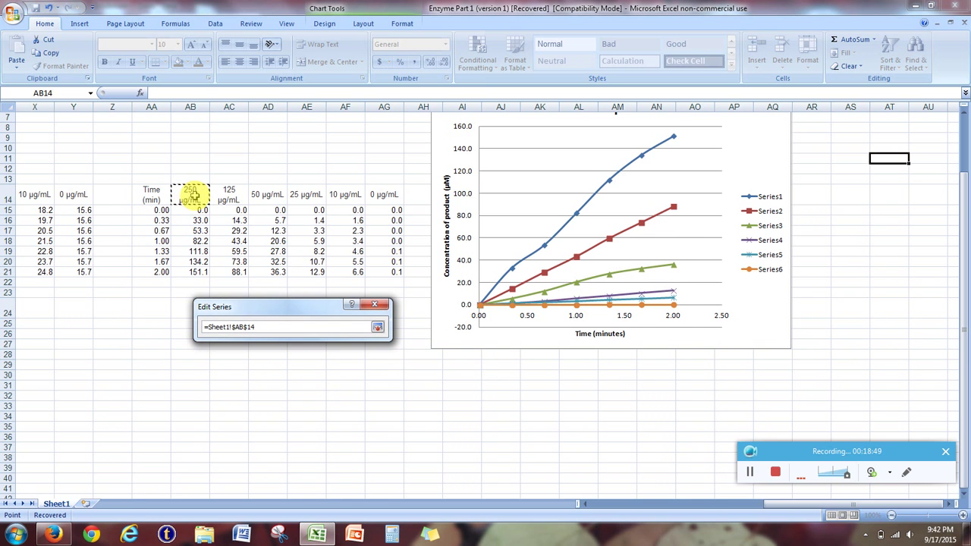
pyautogui.press('Return')
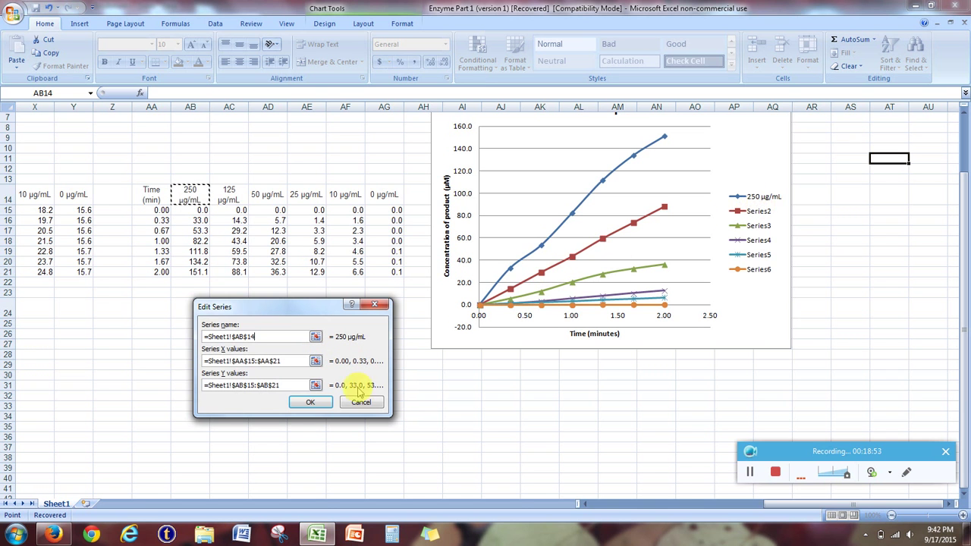
pyautogui.click(310, 404)
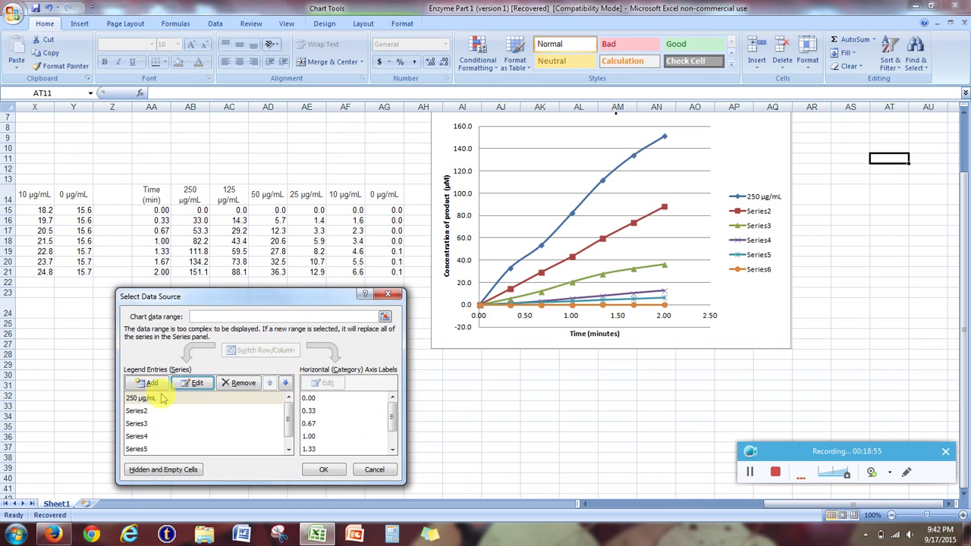
# - Name the second chart series from header cell AC14 (125 µg/mL)
pyautogui.click(140, 411)
pyautogui.click(196, 385)
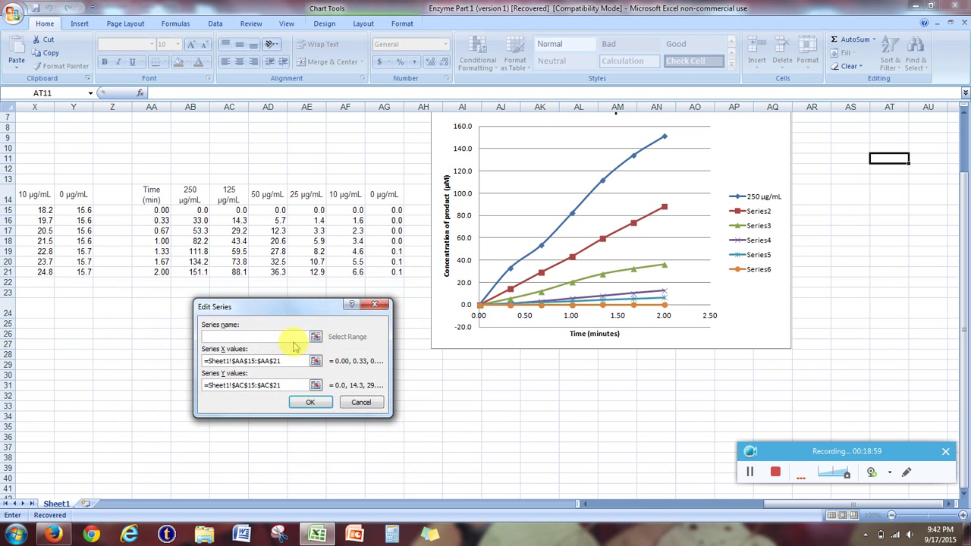
pyautogui.click(316, 337)
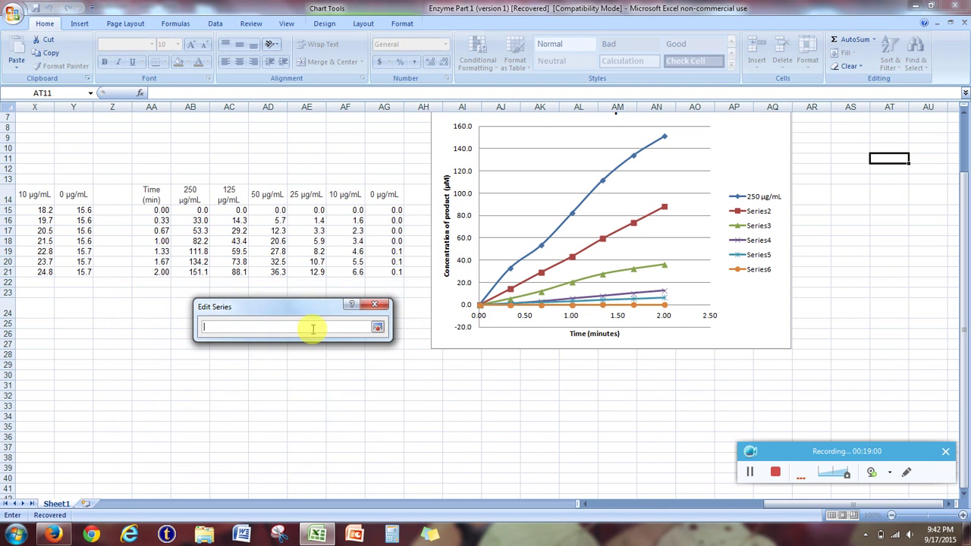
pyautogui.click(236, 195)
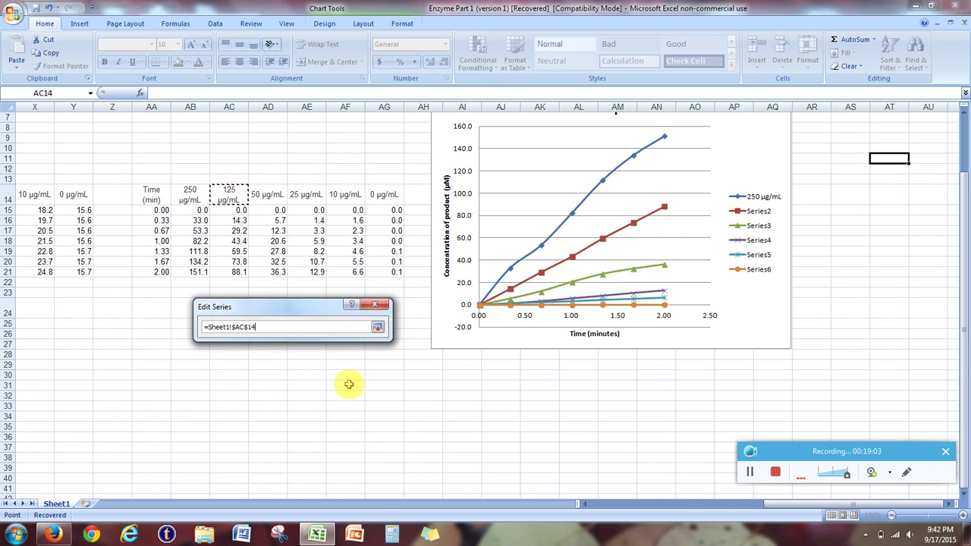
pyautogui.press('Return')
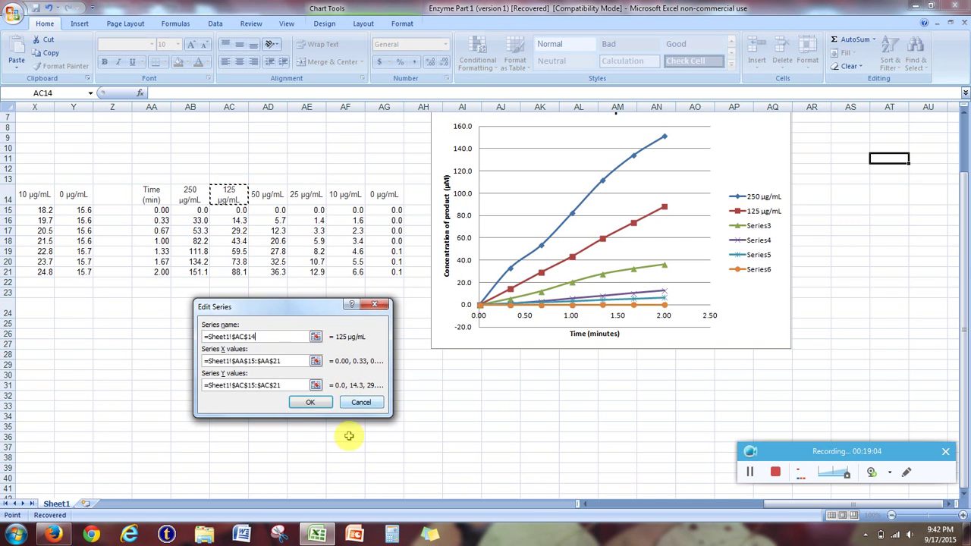
pyautogui.click(308, 403)
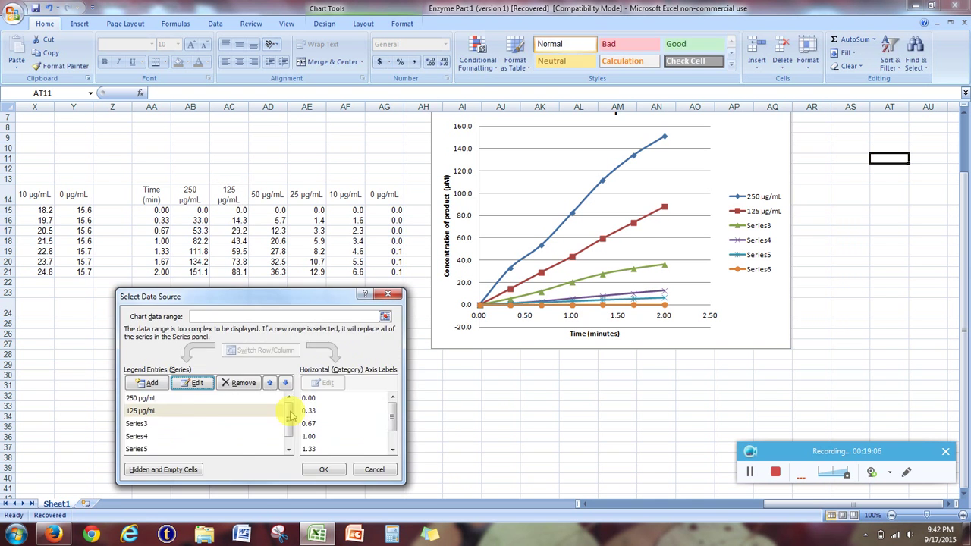
# - Name the third chart series from header cell AD14 (50 µg/mL)
pyautogui.click(150, 424)
pyautogui.click(190, 383)
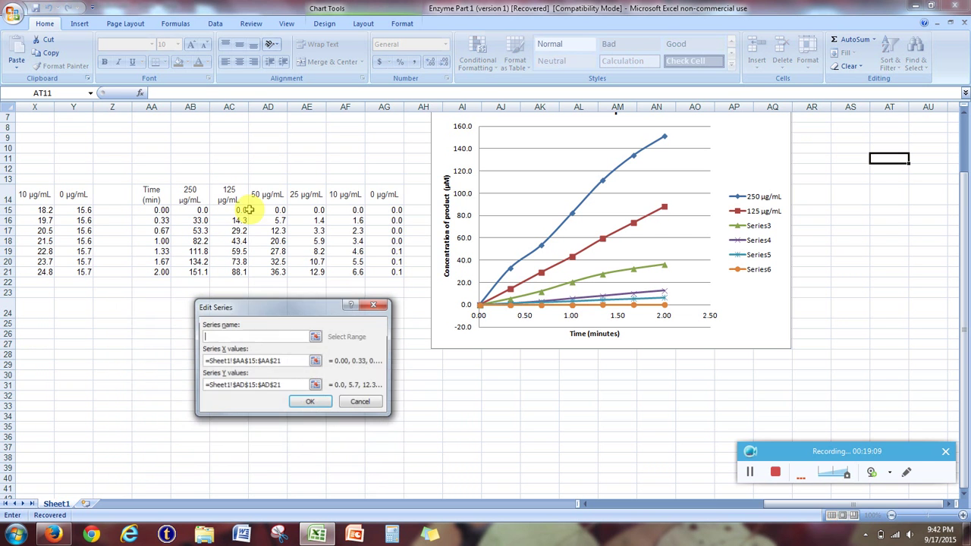
pyautogui.click(318, 336)
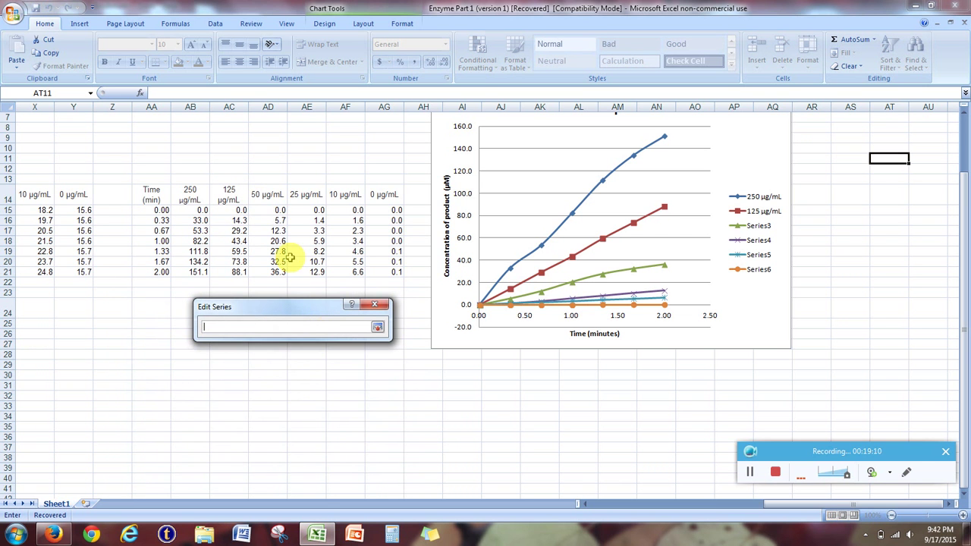
pyautogui.click(270, 194)
pyautogui.click(383, 327)
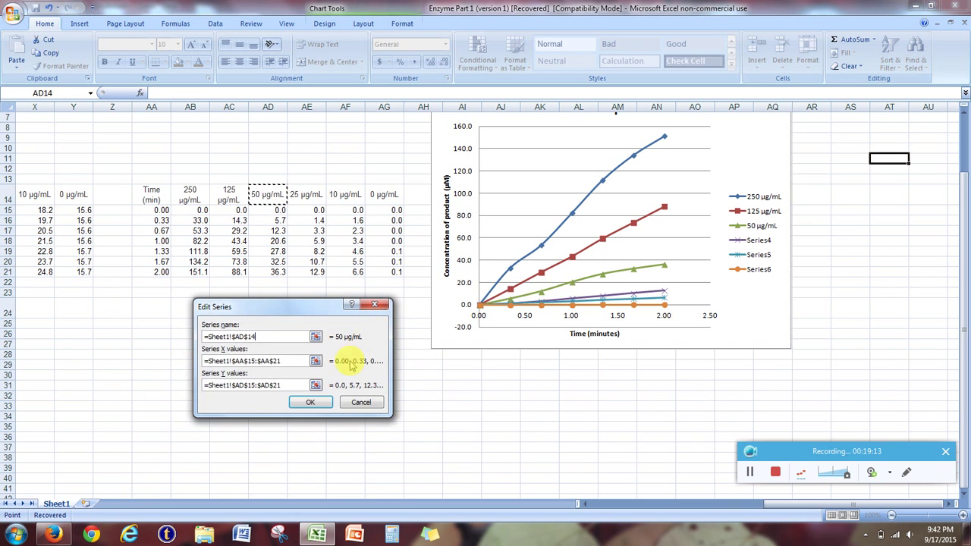
pyautogui.click(312, 401)
# - Name the fourth chart series from header cell AE14 (25 µg/mL)
pyautogui.click(142, 438)
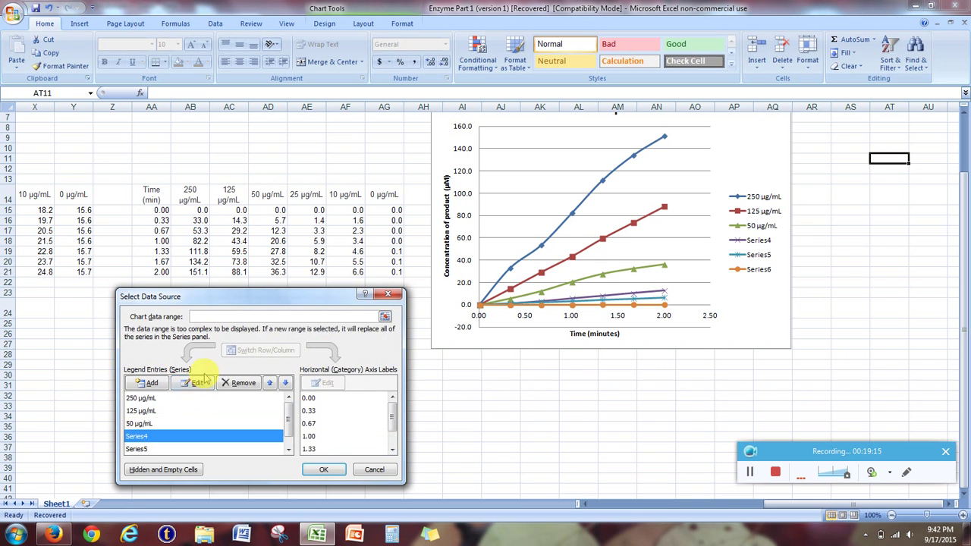
pyautogui.click(192, 383)
pyautogui.click(319, 336)
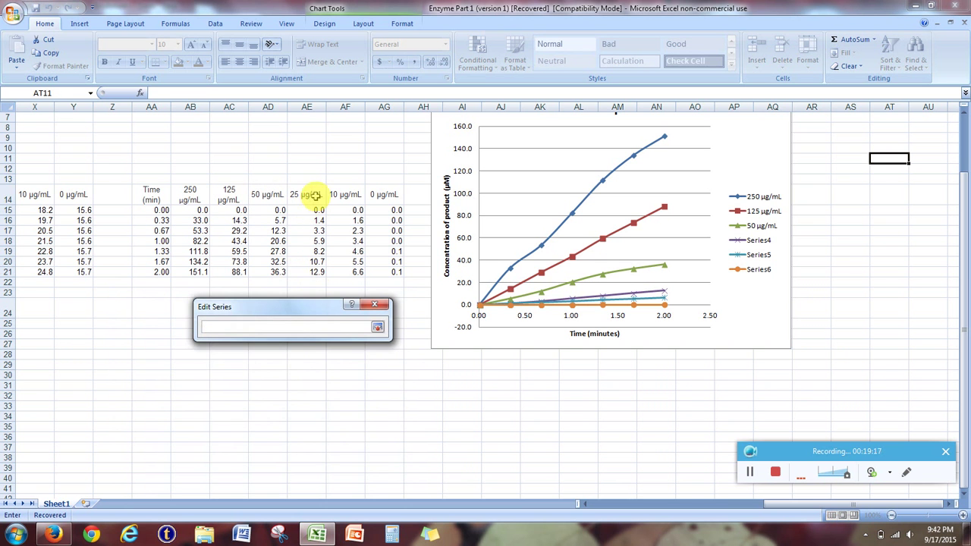
pyautogui.click(314, 194)
pyautogui.click(377, 327)
pyautogui.click(311, 403)
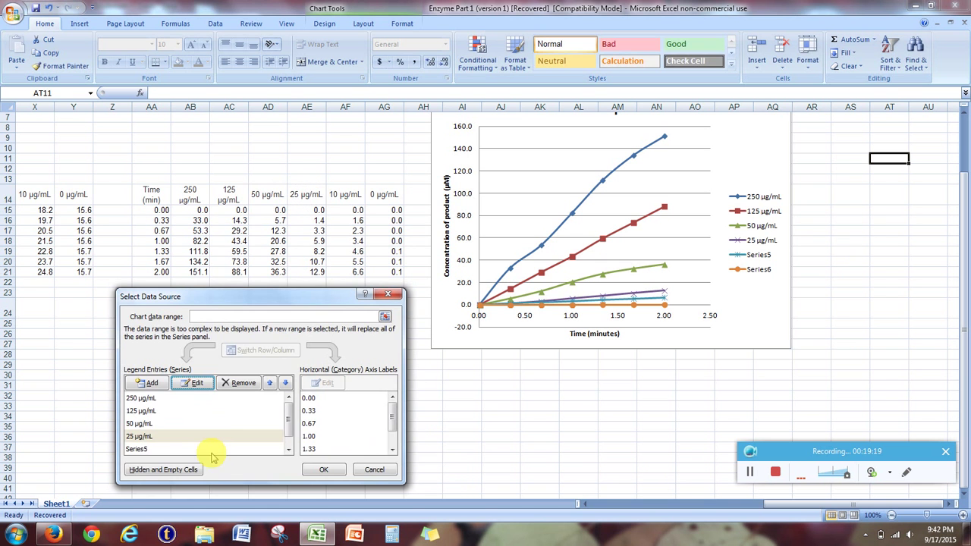
# - Name the fifth chart series from header cell AF14 (10 µg/mL)
pyautogui.click(183, 450)
pyautogui.click(192, 383)
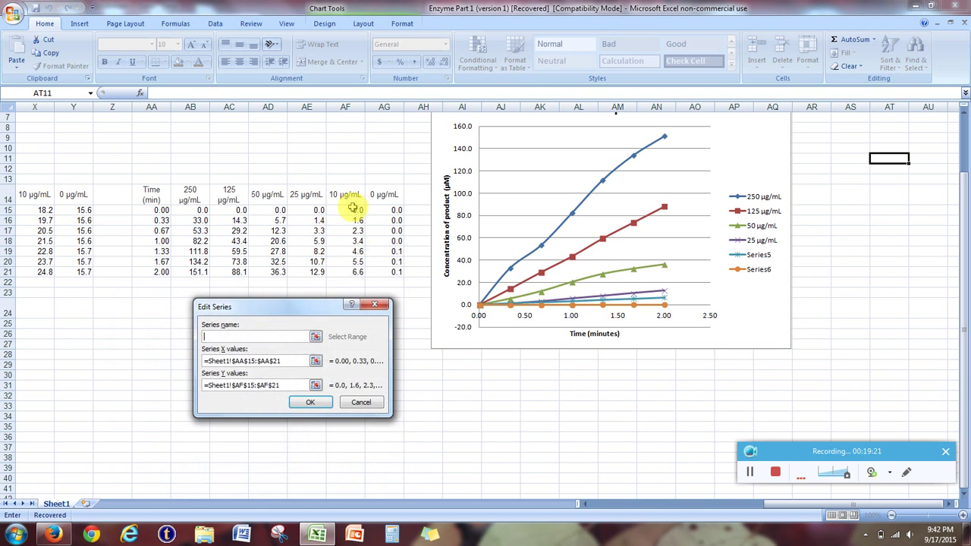
pyautogui.click(316, 337)
pyautogui.click(346, 193)
pyautogui.click(377, 327)
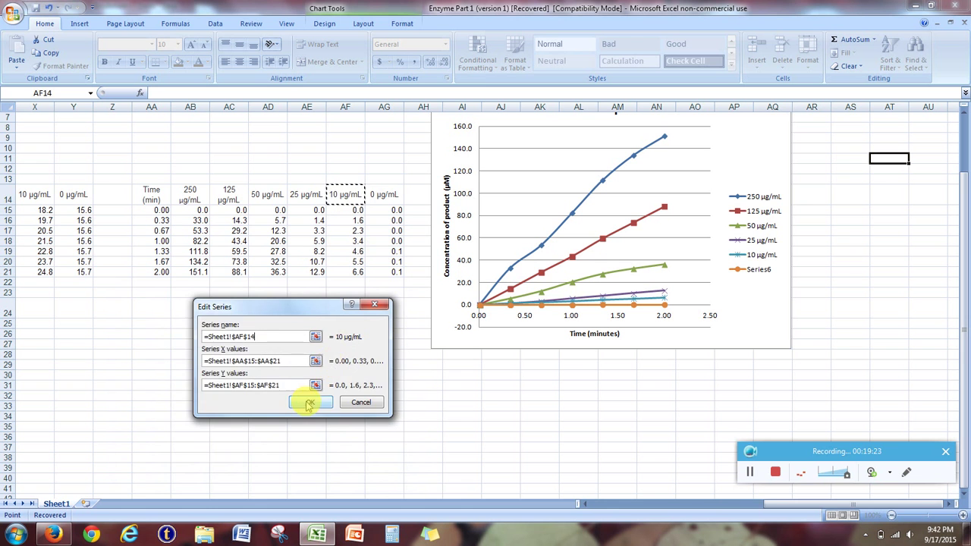
pyautogui.click(308, 403)
# - Name the sixth chart series from header cell AG14 (0 µg/mL)
pyautogui.scroll(-1, 287, 414)
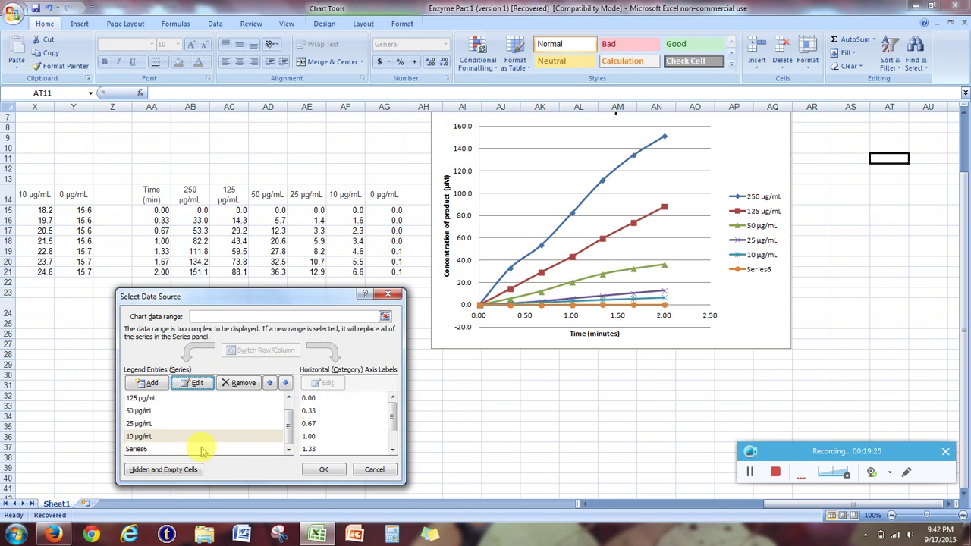
pyautogui.click(220, 449)
pyautogui.click(194, 383)
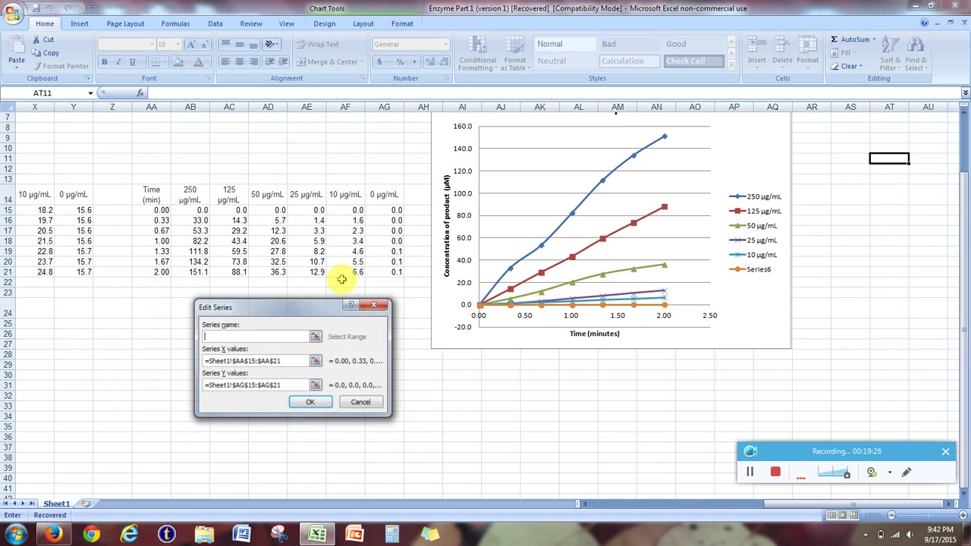
pyautogui.click(332, 321)
pyautogui.click(390, 192)
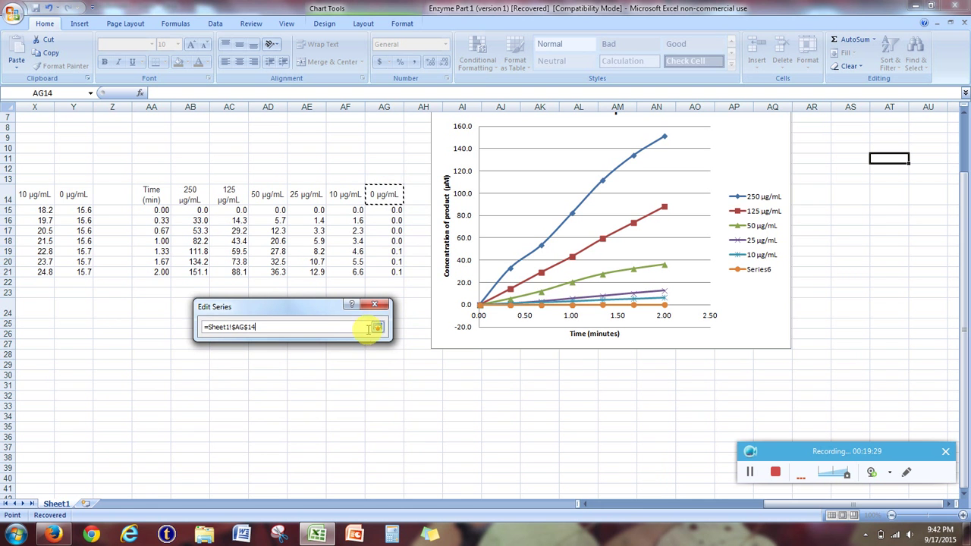
pyautogui.click(377, 328)
pyautogui.click(321, 401)
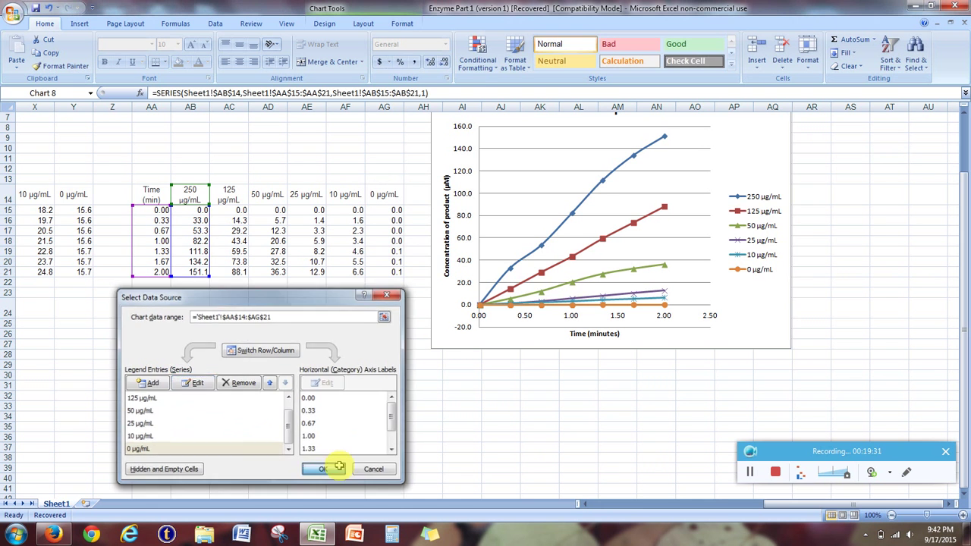
# - Accept the data source changes and enlarge the scatter chart slightly
pyautogui.click(333, 469)
pyautogui.scroll(2, 693, 303)
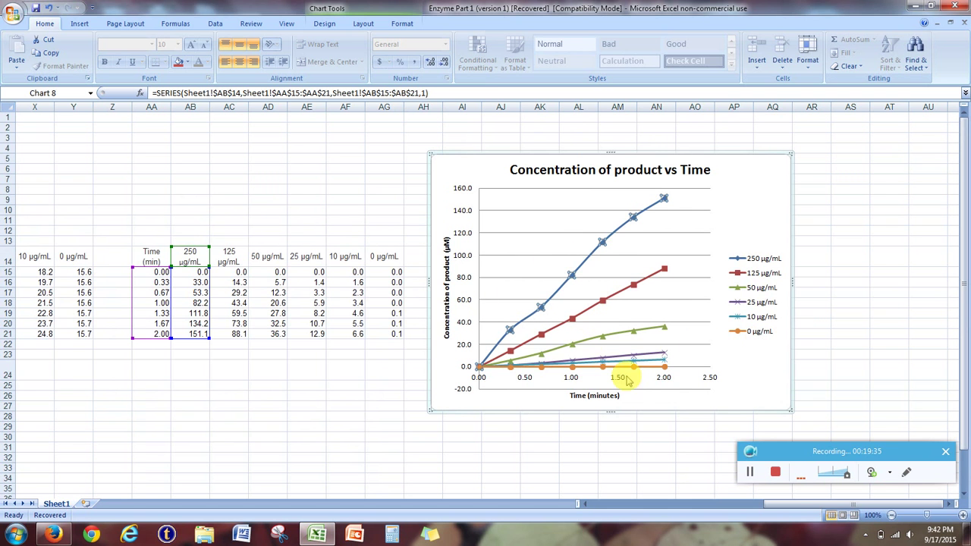
pyautogui.moveTo(792, 411); pyautogui.dragTo(799, 427)
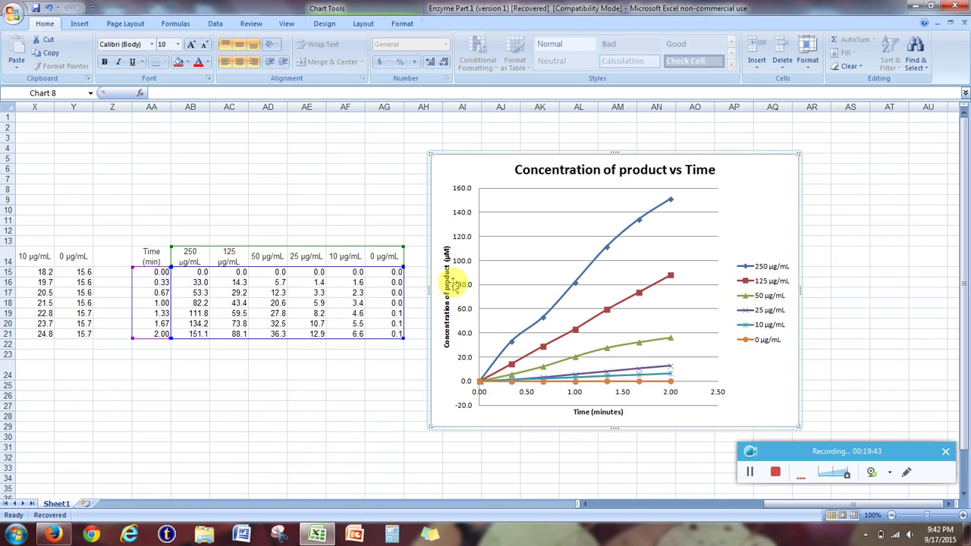
# - Check the 4-enzyme.pdf handout in Firefox for the instruction on graphing initial velocity against enzyme concentration, and return to Excel
pyautogui.click(54, 533)
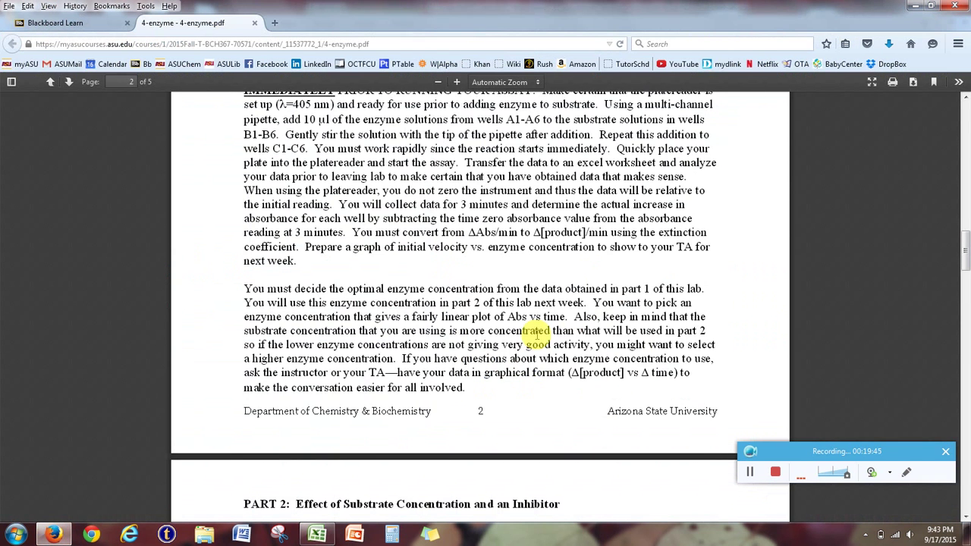
pyautogui.scroll(-1, 635, 382)
pyautogui.scroll(1, 574, 341)
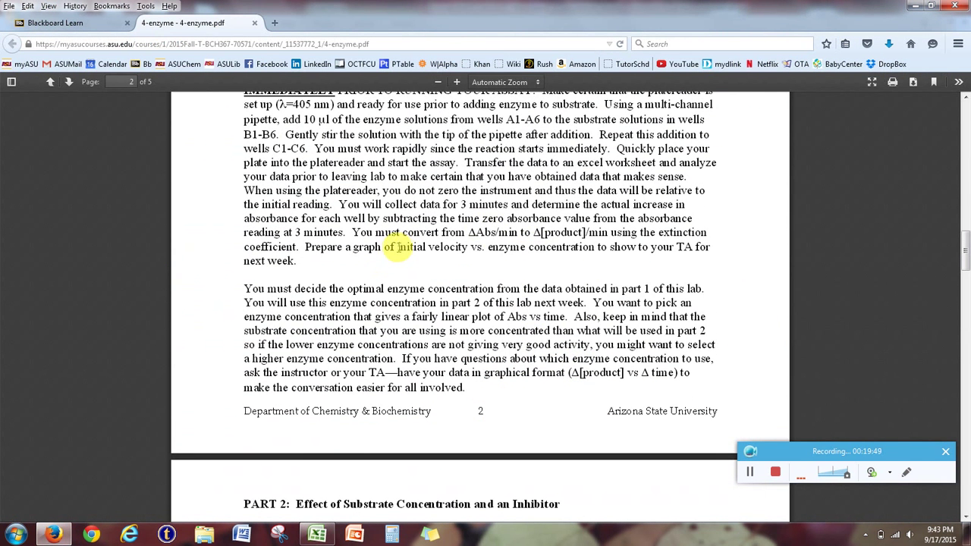
pyautogui.moveTo(398, 248); pyautogui.dragTo(490, 246)
pyautogui.click(552, 255)
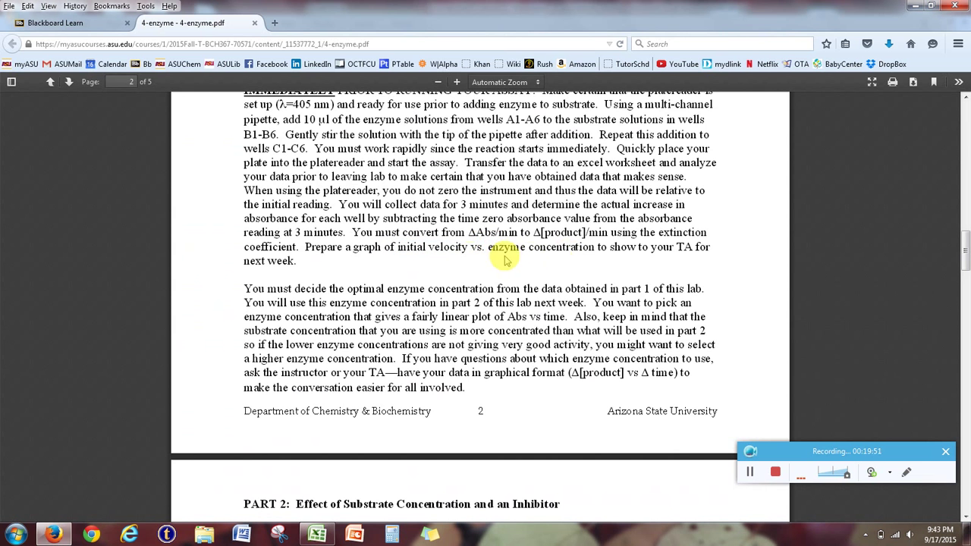
pyautogui.click(62, 535)
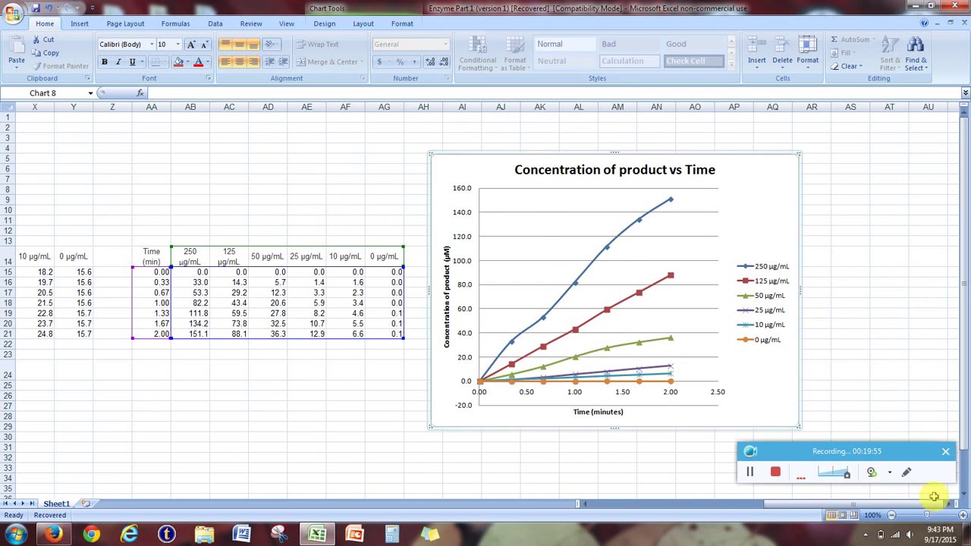
# - Add a linear trendline with its equation displayed to the 250 µg/mL series and place the equation above the legend
pyautogui.hscroll(6, 943, 502)
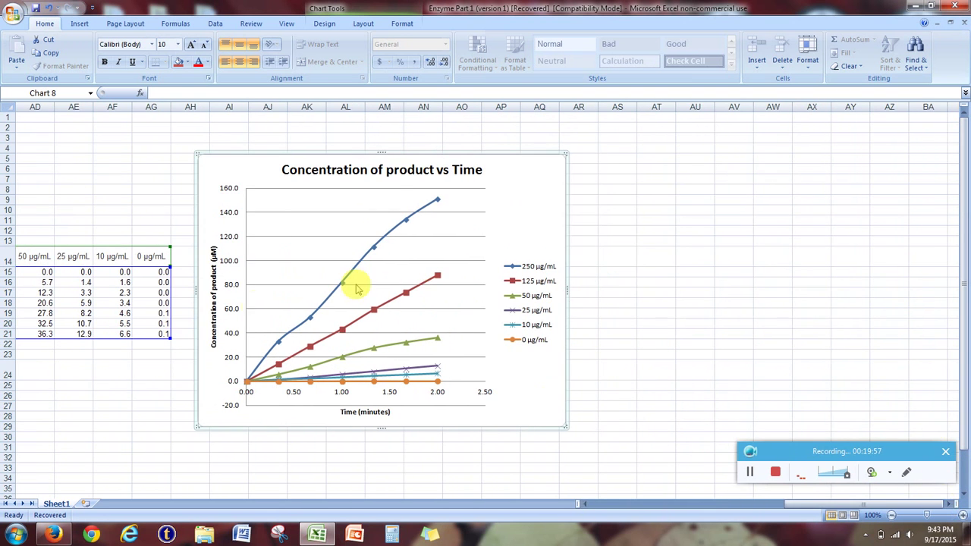
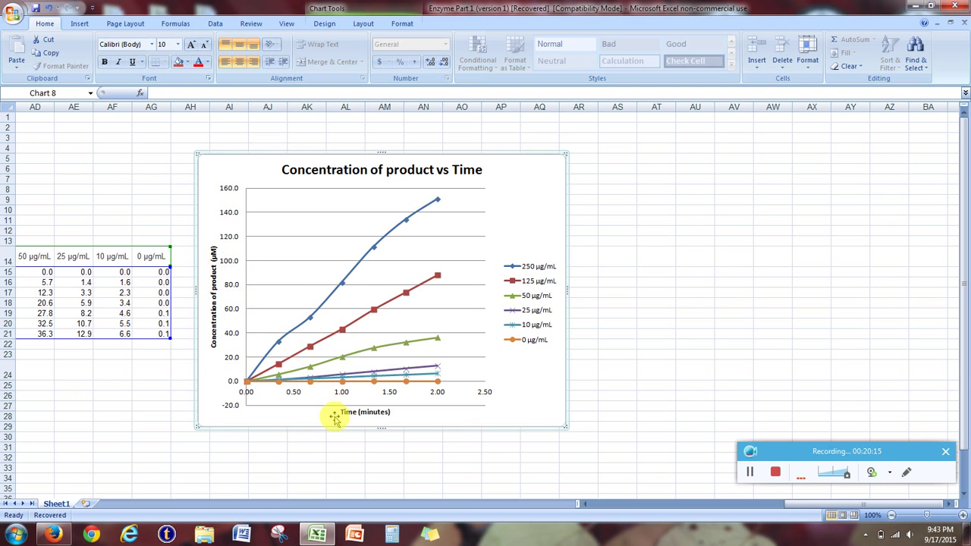
pyautogui.rightClick(342, 283)
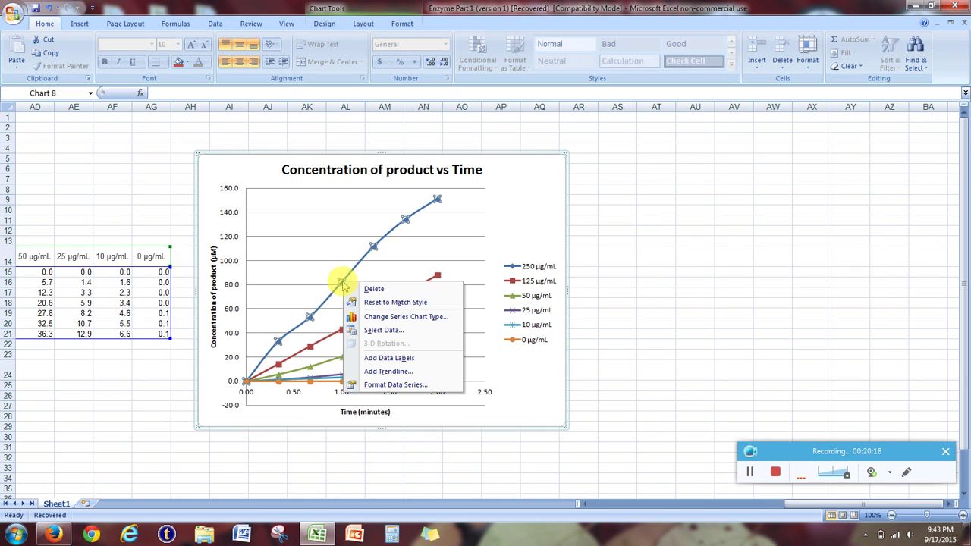
pyautogui.click(375, 372)
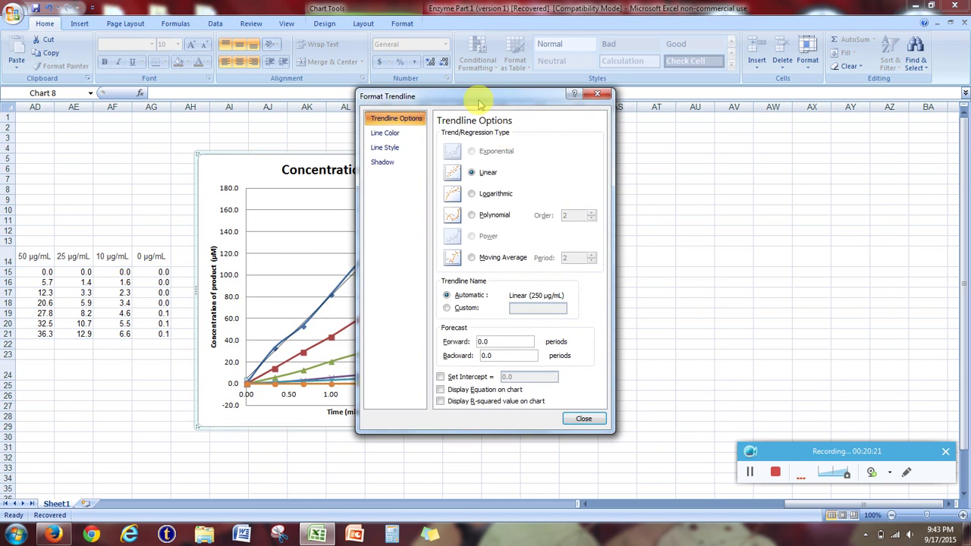
pyautogui.moveTo(475, 103); pyautogui.dragTo(732, 61)
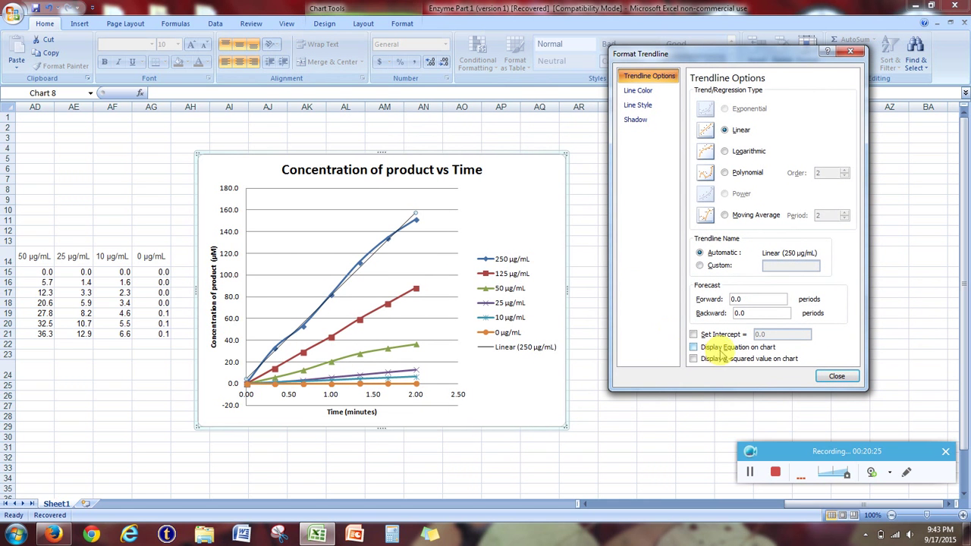
pyautogui.click(719, 352)
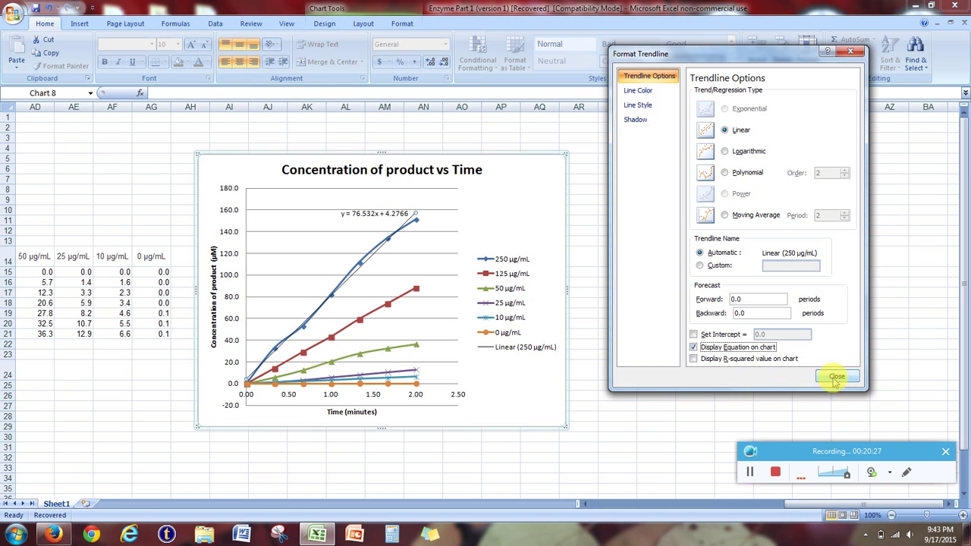
pyautogui.moveTo(652, 54); pyautogui.dragTo(622, 64)
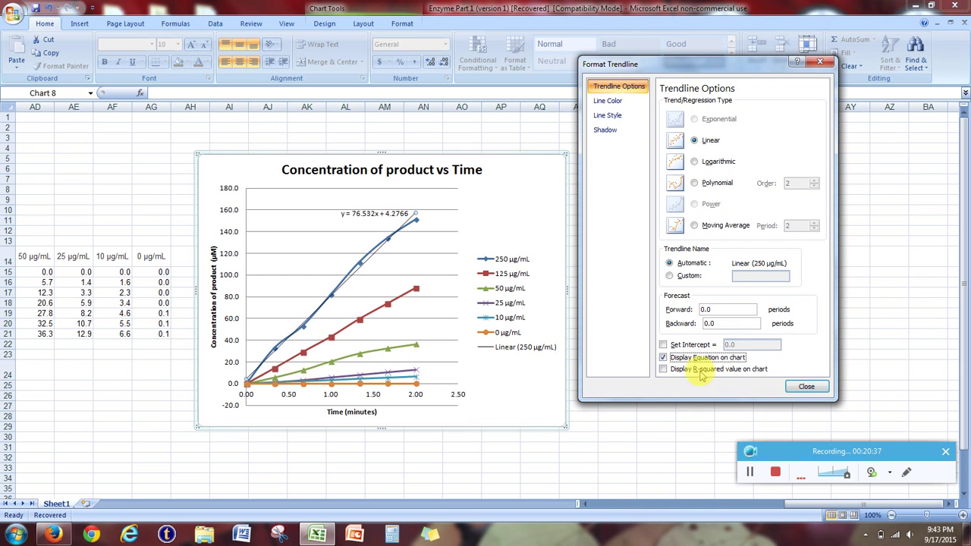
pyautogui.click(805, 388)
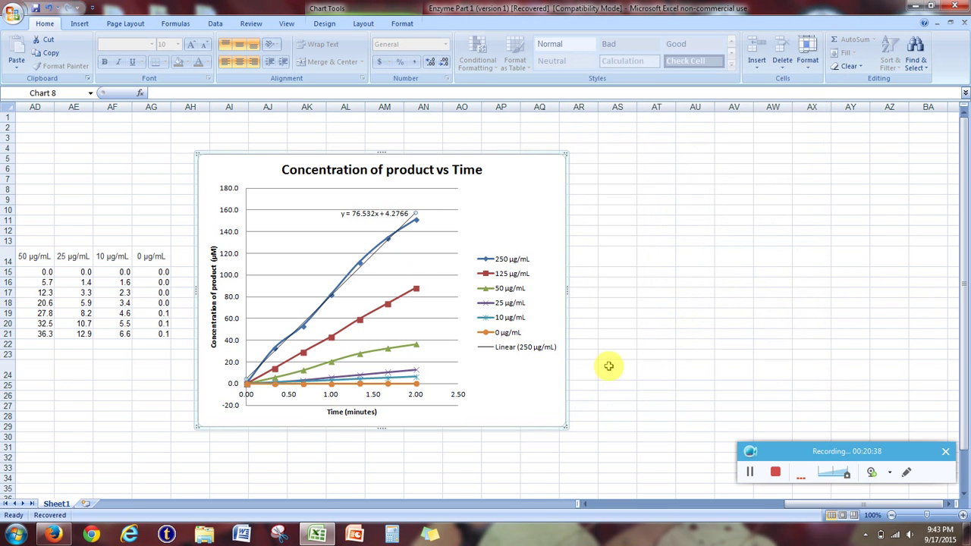
pyautogui.click(370, 215)
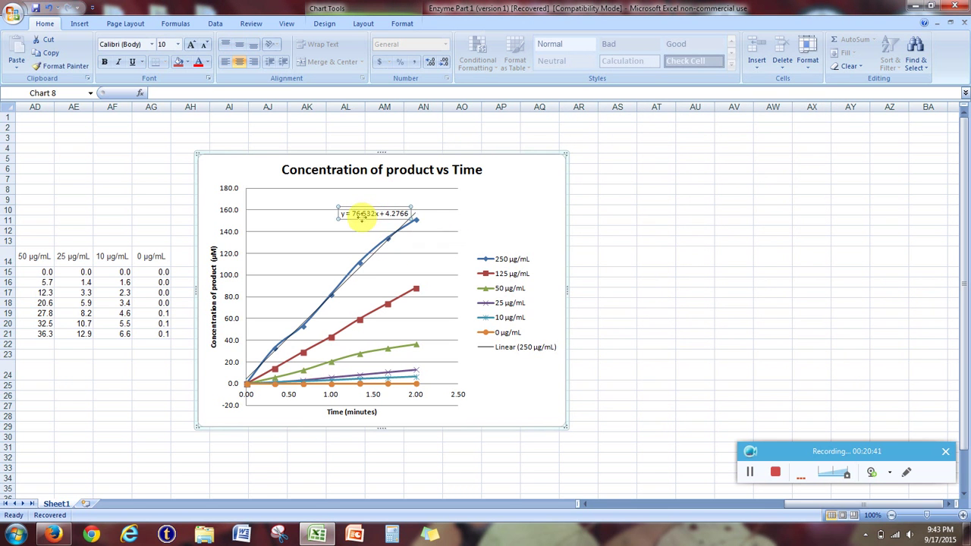
pyautogui.moveTo(380, 217); pyautogui.dragTo(496, 191)
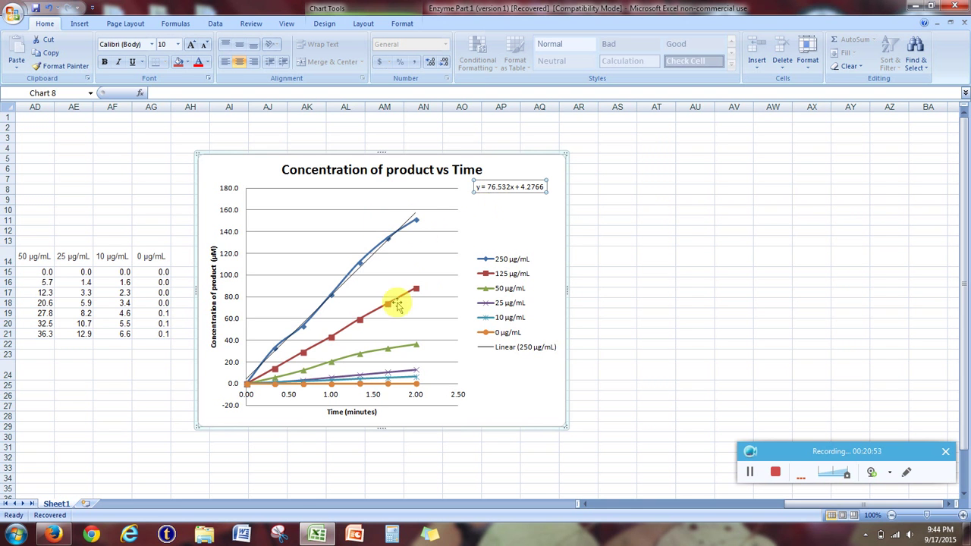
# - Add a linear trendline with its equation displayed to the 125 µg/mL series and place the equation beneath the 250 µg/mL one
pyautogui.rightClick(363, 323)
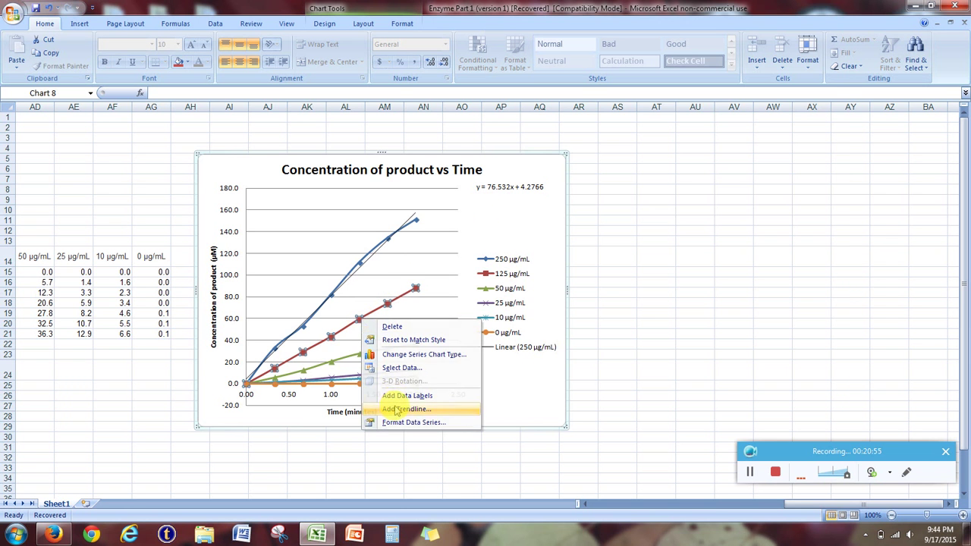
pyautogui.click(396, 409)
pyautogui.click(665, 360)
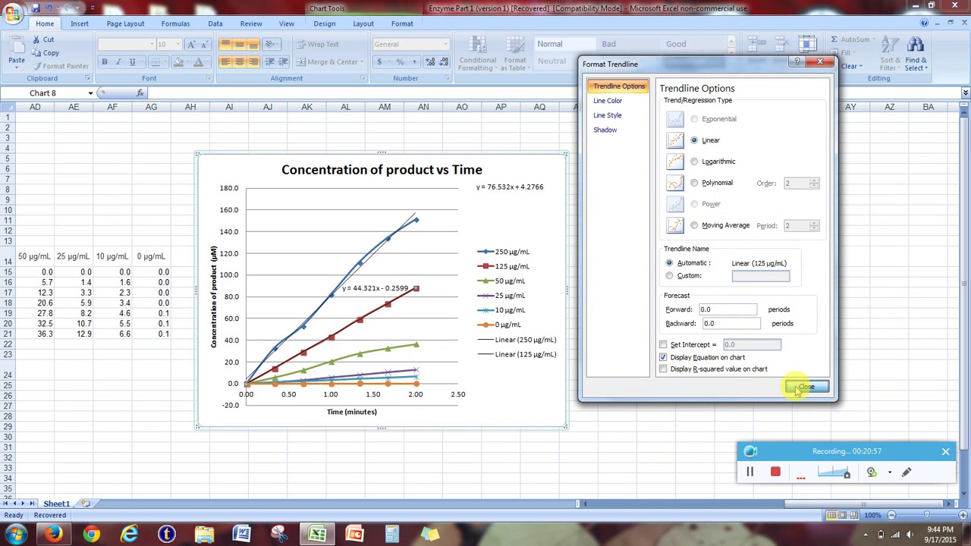
pyautogui.click(802, 389)
pyautogui.click(372, 289)
pyautogui.moveTo(366, 291); pyautogui.dragTo(501, 204)
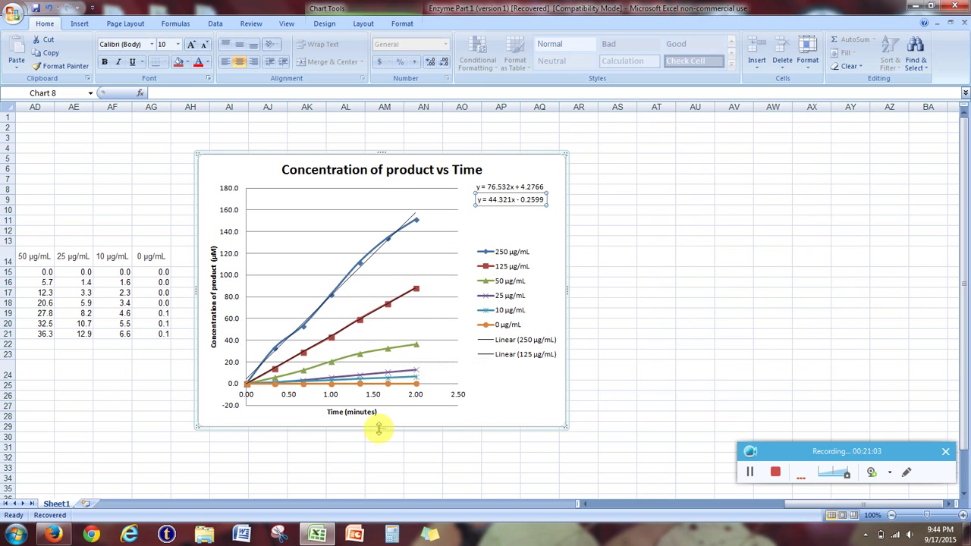
# - Make the chart taller and give the 50 µg/mL series a linear trendline, with its equation placed beneath the 125 µg/mL one
pyautogui.moveTo(377, 429); pyautogui.dragTo(378, 471)
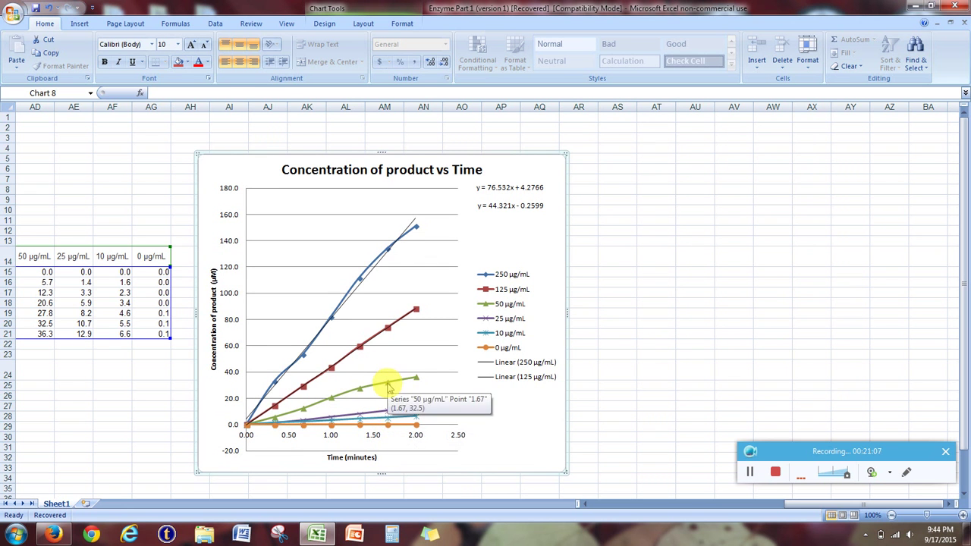
pyautogui.click(387, 384)
pyautogui.rightClick(387, 384)
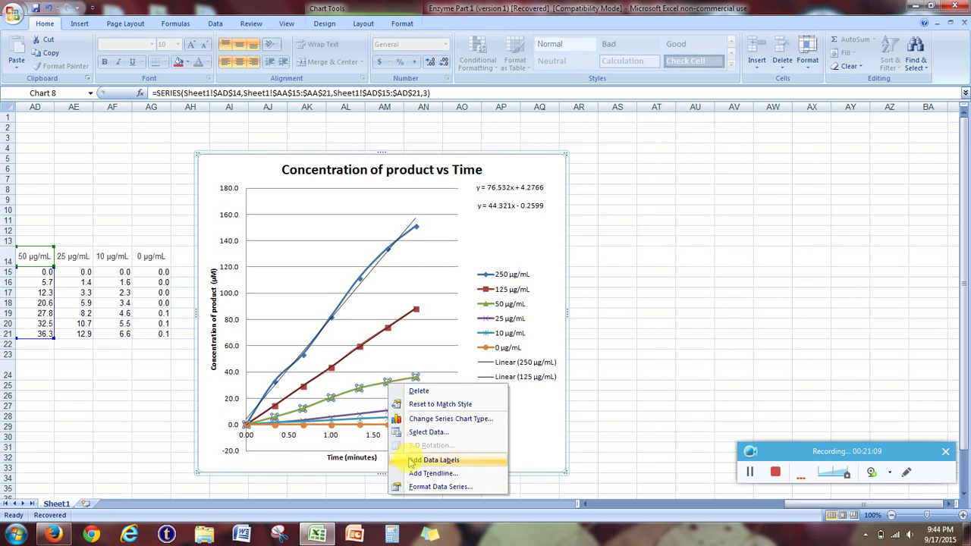
pyautogui.click(424, 475)
pyautogui.click(665, 363)
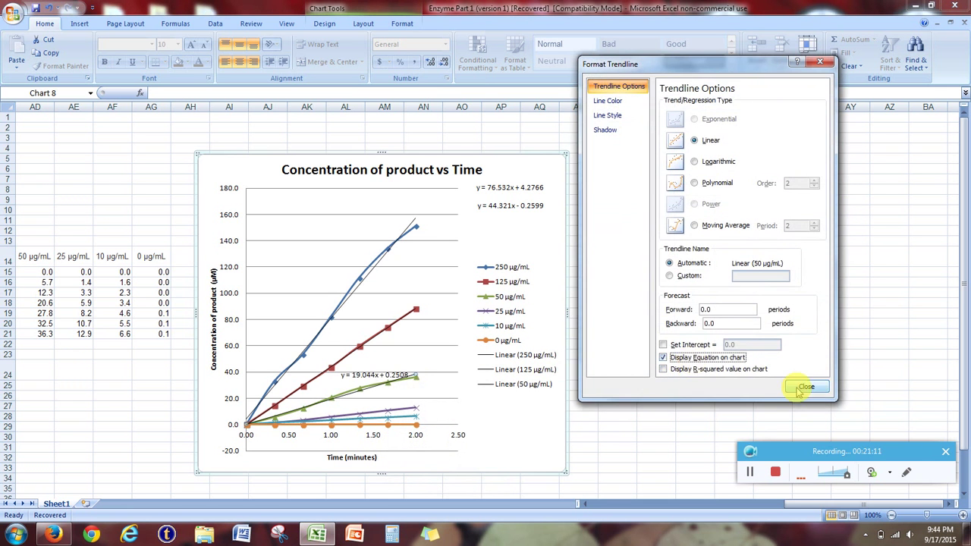
pyautogui.click(806, 385)
pyautogui.click(385, 376)
pyautogui.moveTo(385, 376); pyautogui.dragTo(503, 224)
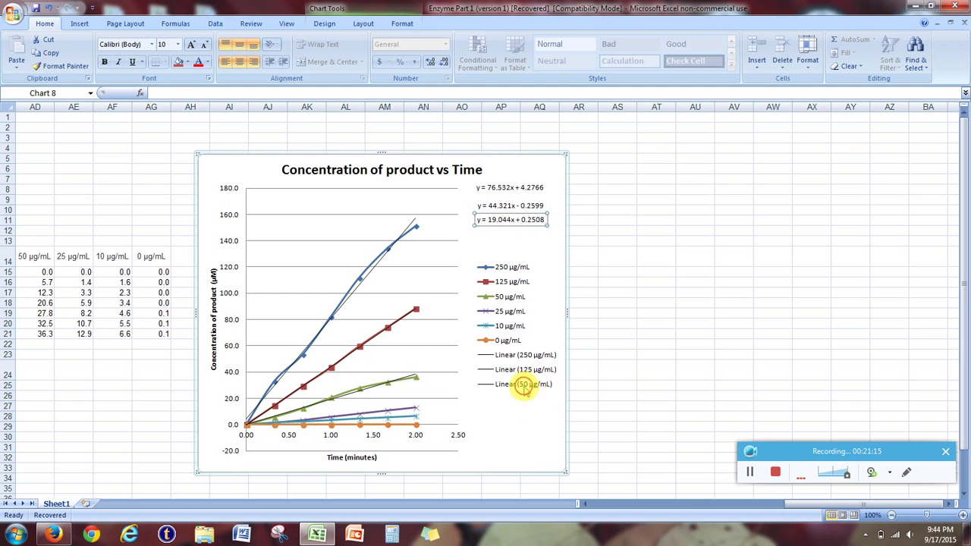
# - Delete the legend entries for the 250, 125 and 50 µg/mL linear trendlines
pyautogui.click(519, 355)
pyautogui.click(513, 357)
pyautogui.press('Delete')
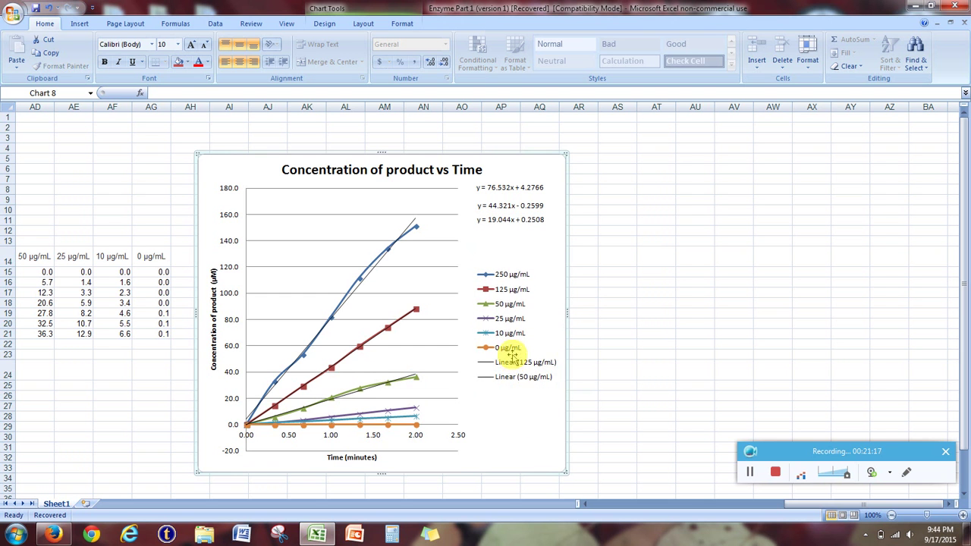
pyautogui.click(513, 362)
pyautogui.press('Delete')
pyautogui.click(513, 376)
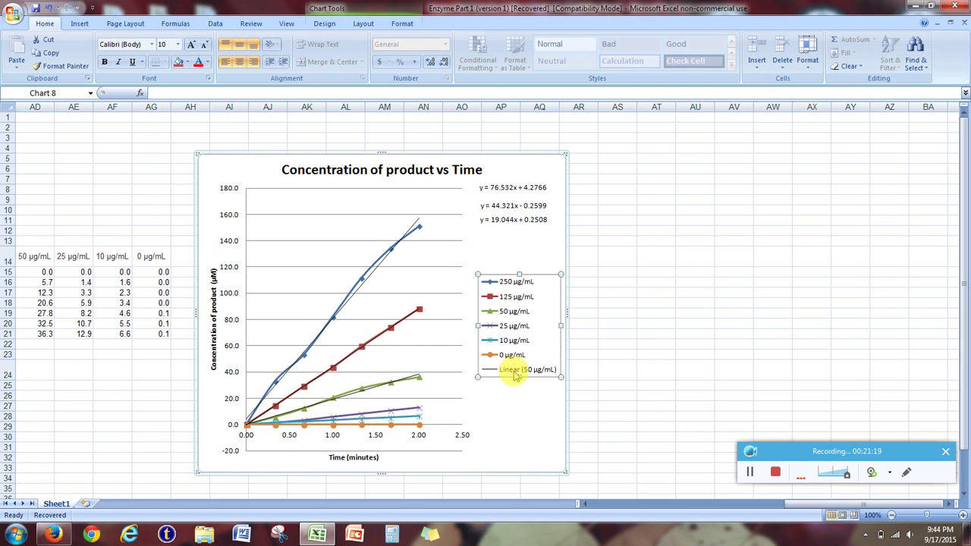
pyautogui.click(513, 374)
pyautogui.press('Delete')
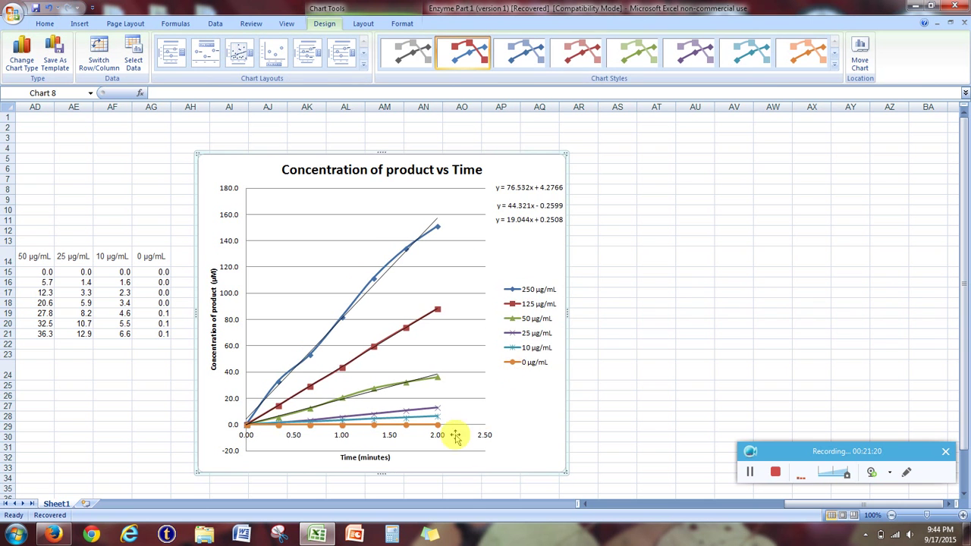
# - Add a linear trendline with its equation displayed to the 25 µg/mL series and place the equation beneath the 50 µg/mL one
pyautogui.rightClick(411, 413)
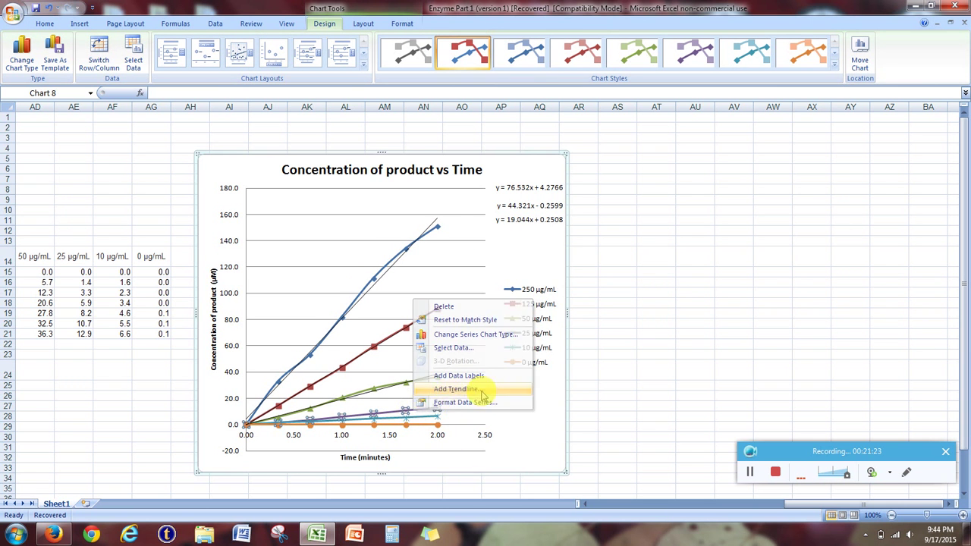
pyautogui.click(443, 399)
pyautogui.click(667, 342)
pyautogui.click(794, 369)
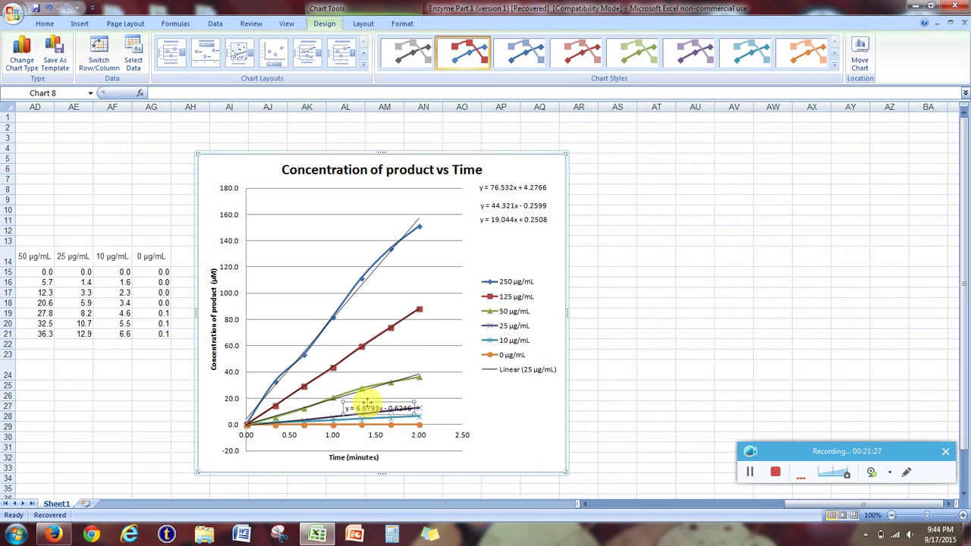
pyautogui.moveTo(366, 408); pyautogui.dragTo(499, 234)
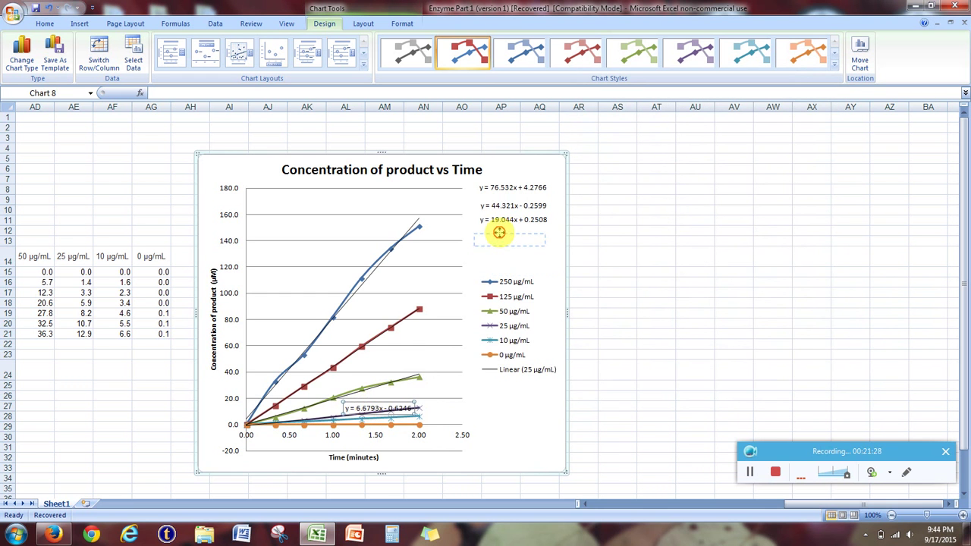
# - Add a linear trendline with its equation displayed to the 10 µg/mL series and place the equation beneath the 25 µg/mL one
pyautogui.rightClick(395, 417)
pyautogui.click(459, 408)
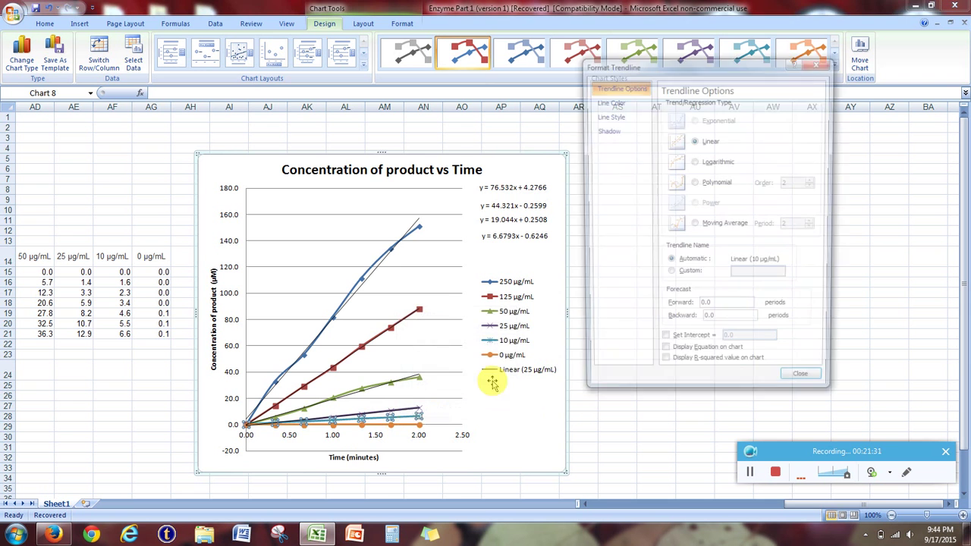
pyautogui.click(666, 346)
pyautogui.click(800, 373)
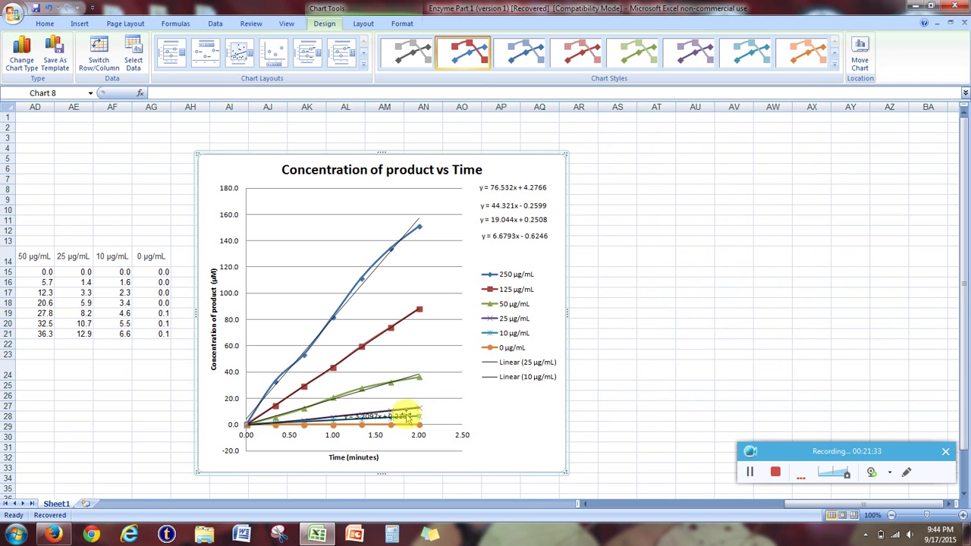
pyautogui.moveTo(396, 413); pyautogui.dragTo(530, 250)
# - Delete the legend entries for the 25 and 10 µg/mL linear trendlines
pyautogui.click(531, 365)
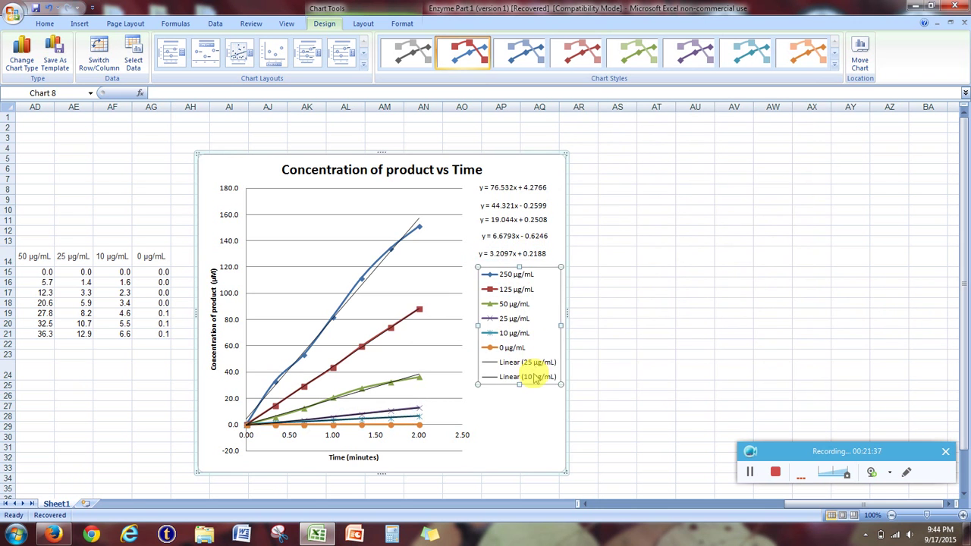
pyautogui.click(533, 365)
pyautogui.press('Delete')
pyautogui.click(535, 368)
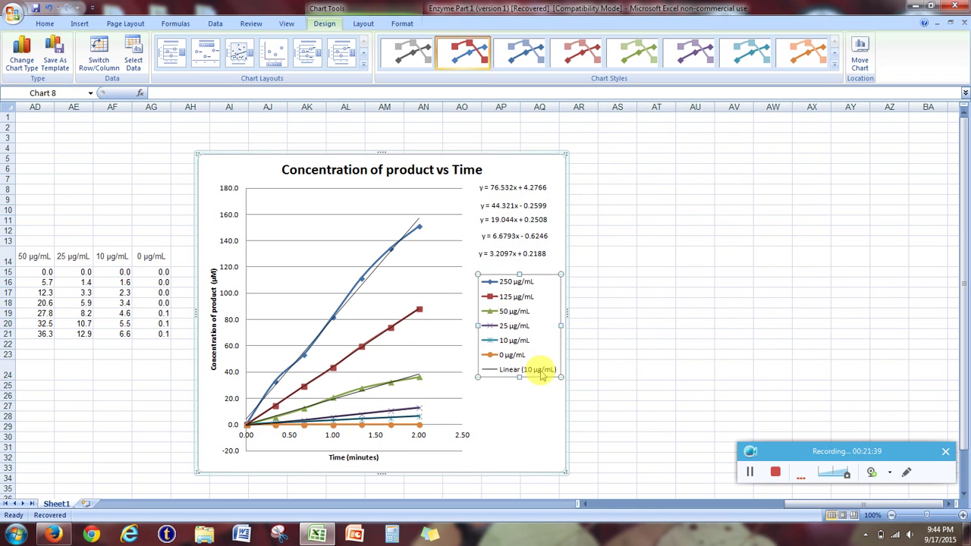
pyautogui.click(540, 370)
pyautogui.press('Delete')
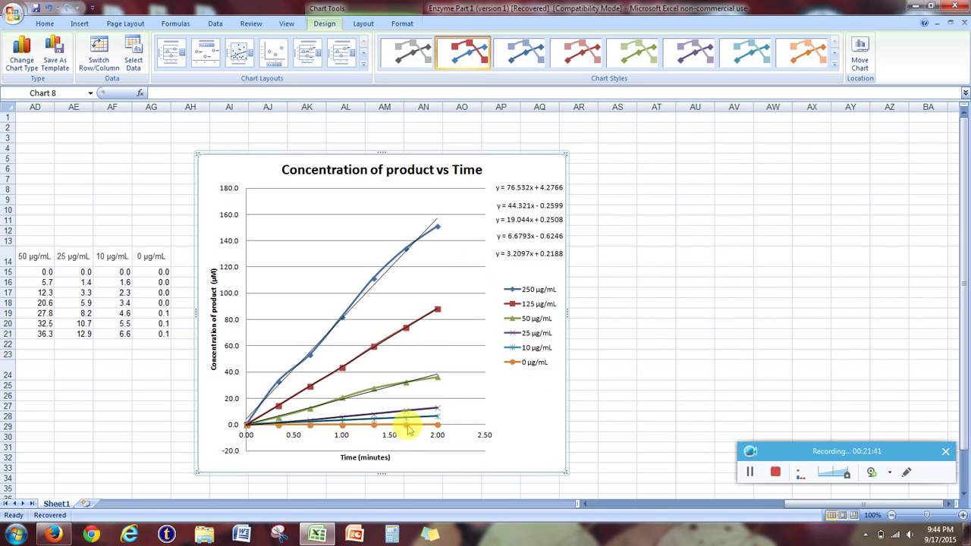
# - Add a linear trendline with its equation displayed to the 0 µg/mL series and place the equation directly above the legend
pyautogui.click(408, 428)
pyautogui.rightClick(408, 427)
pyautogui.click(436, 401)
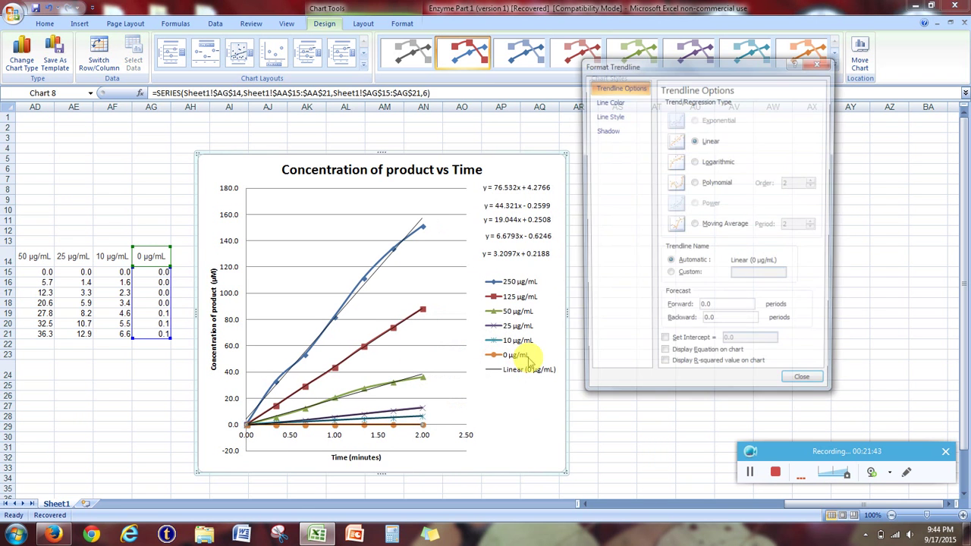
pyautogui.click(709, 350)
pyautogui.click(802, 376)
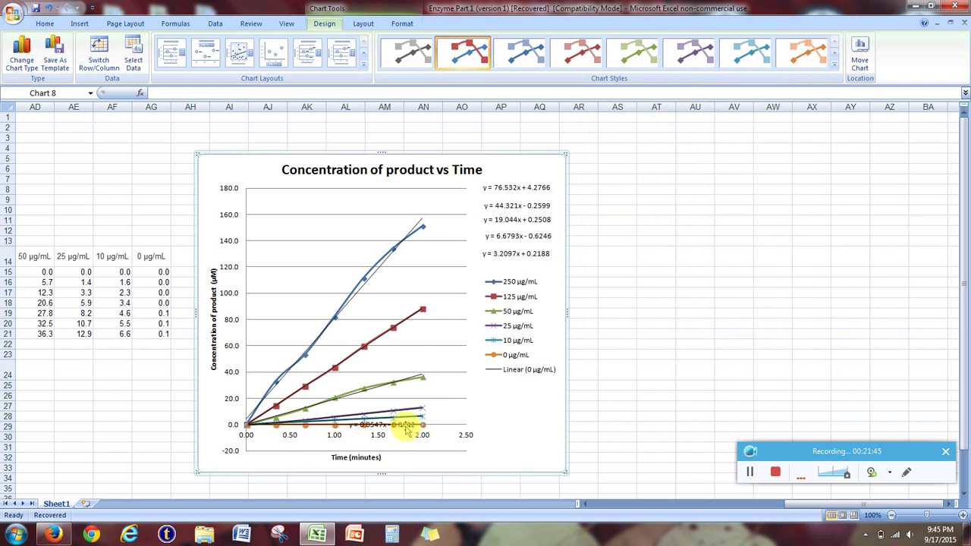
pyautogui.moveTo(406, 426); pyautogui.dragTo(537, 271)
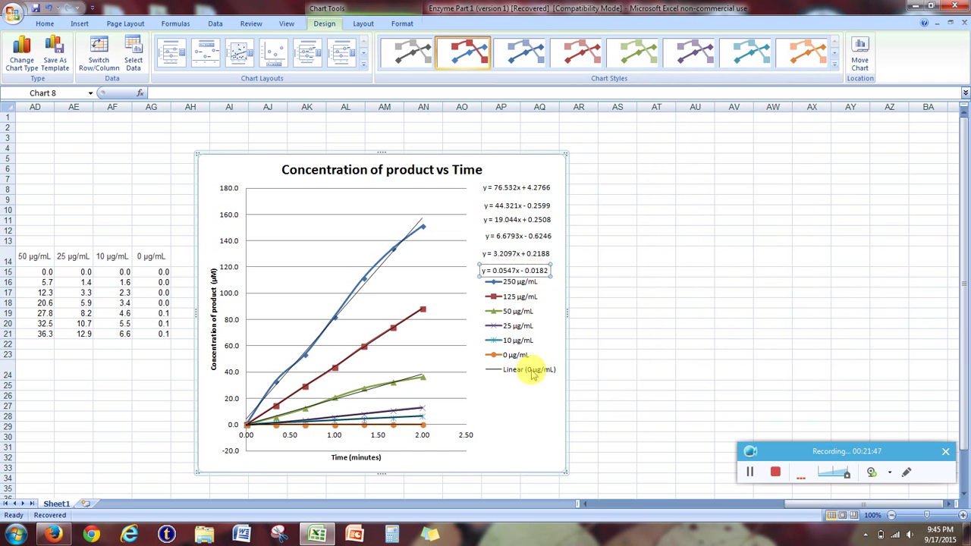
# - Delete the legend entry for the 0 µg/mL linear trendline
pyautogui.click(534, 372)
pyautogui.click(534, 373)
pyautogui.press('Delete')
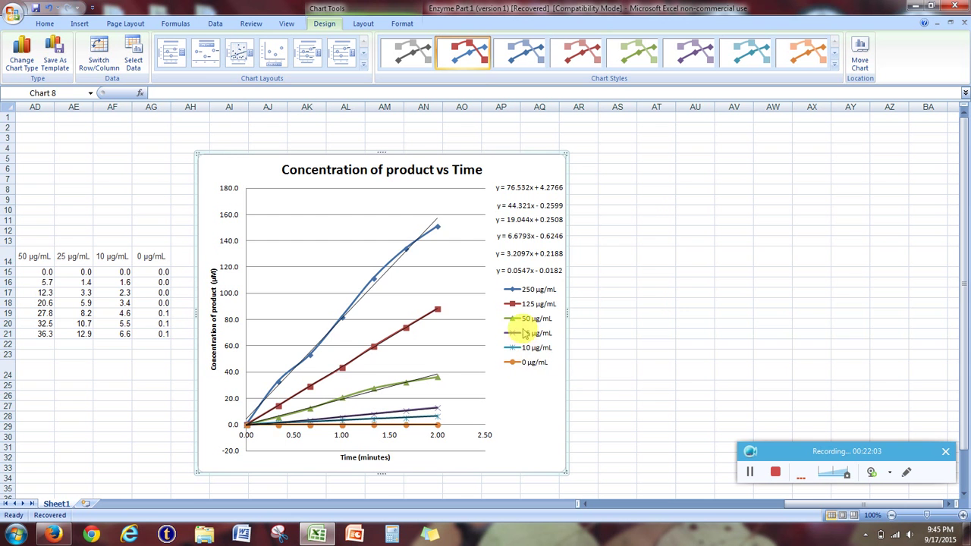
# - Recheck the initial velocity versus enzyme concentration instruction in the 4-enzyme.pdf handout in Firefox, return to Excel and select cell AT6
pyautogui.click(53, 535)
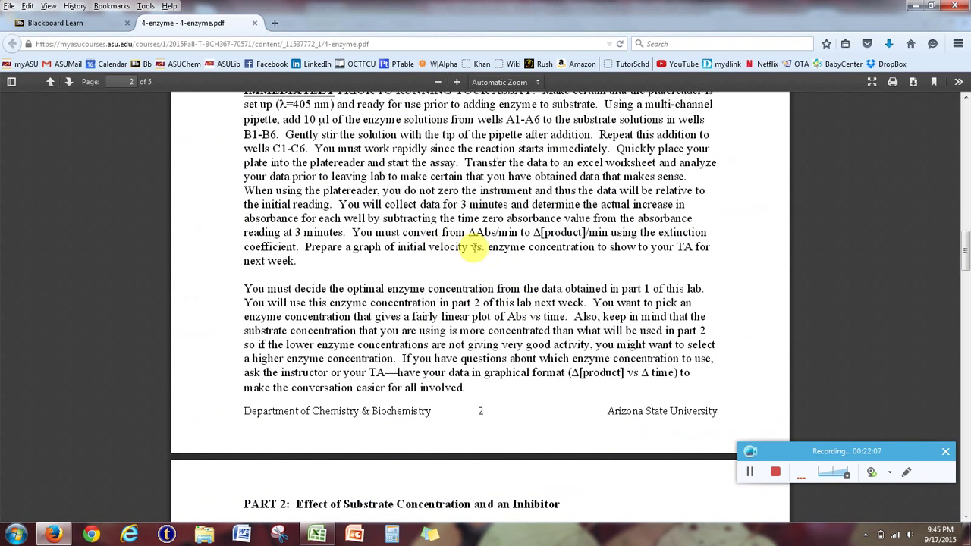
pyautogui.click(59, 534)
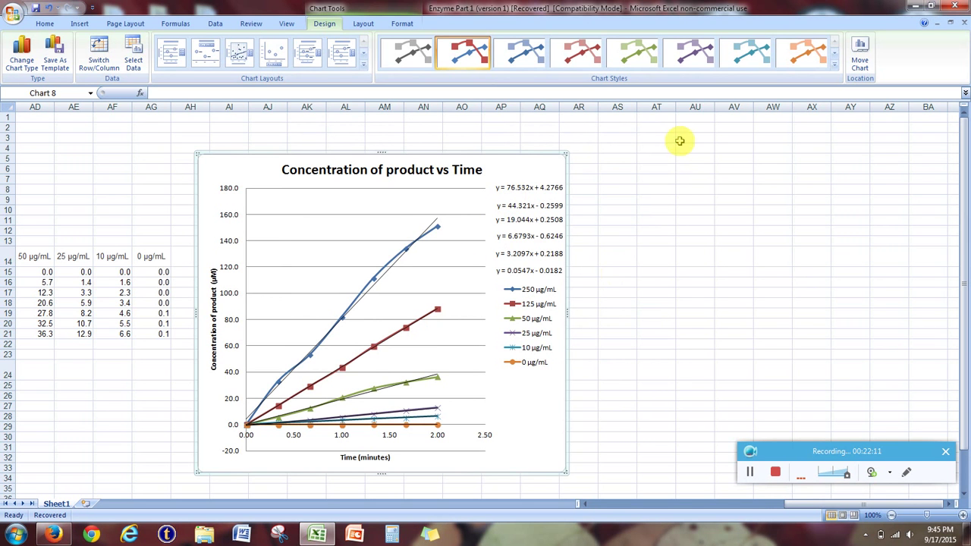
pyautogui.click(657, 178)
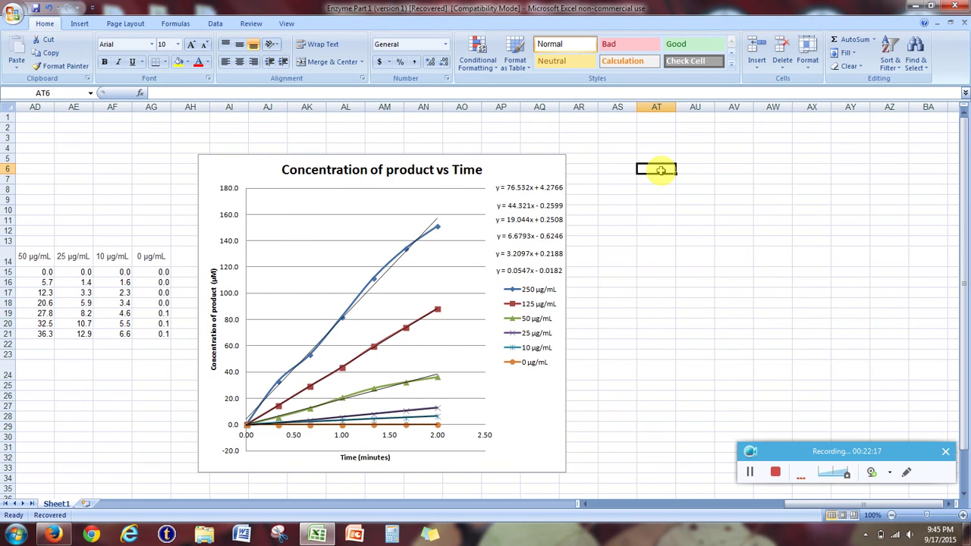
# - Enter the column headings [Enzyme] in cell AT6 and Velocity in cell AU6
pyautogui.write('[Enzyme')
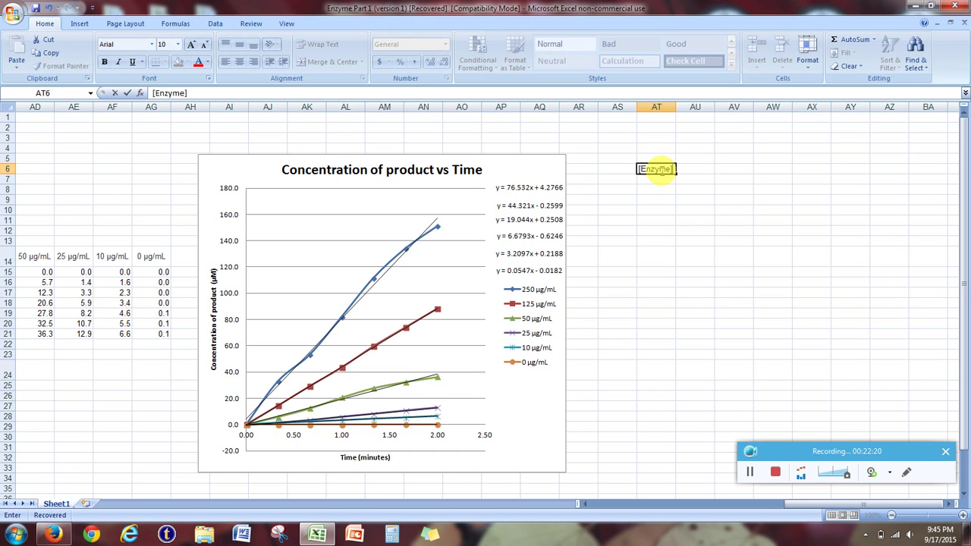
pyautogui.press('Tab')
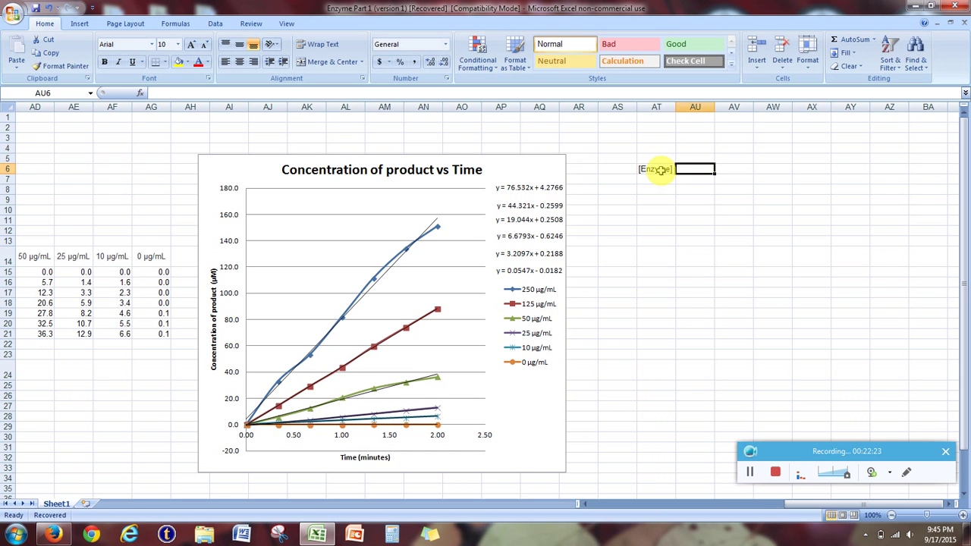
pyautogui.moveTo(658, 176); pyautogui.dragTo(652, 243)
pyautogui.click(695, 228)
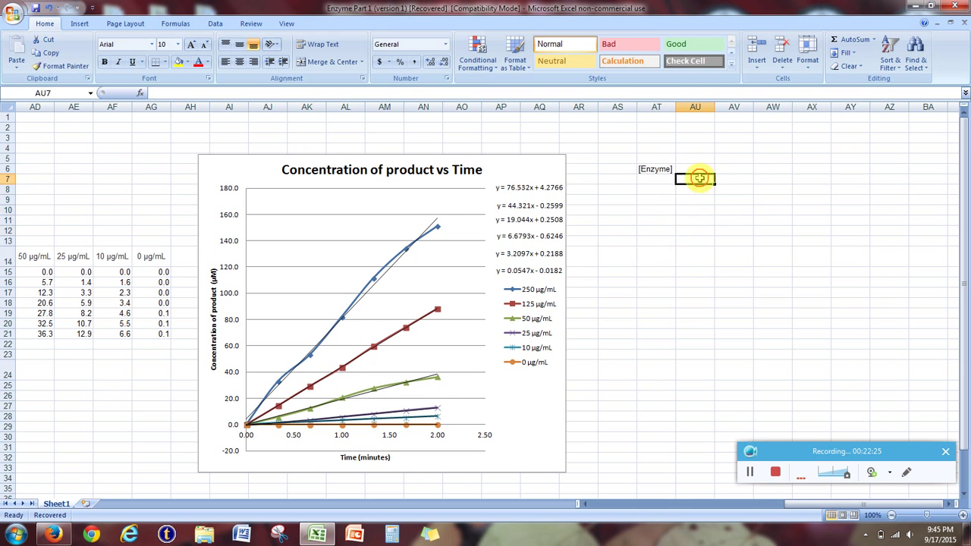
pyautogui.moveTo(695, 178); pyautogui.dragTo(695, 227)
pyautogui.press('Up')
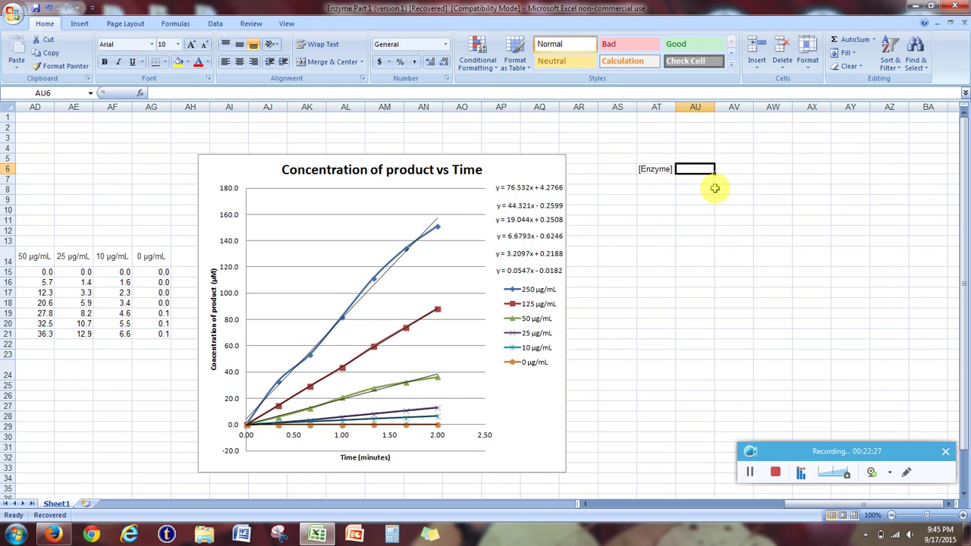
pyautogui.write('Velocity')
pyautogui.press('Return')
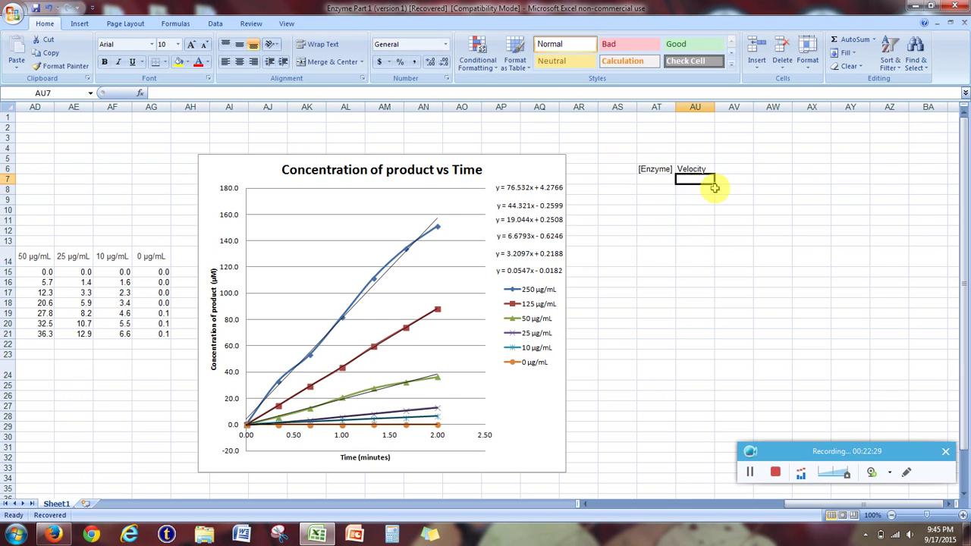
pyautogui.click(685, 169)
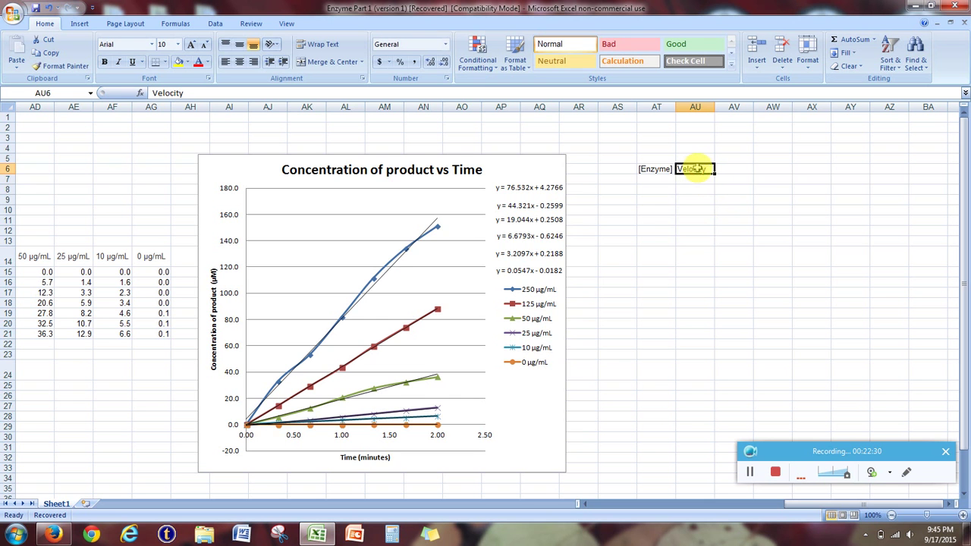
pyautogui.click(652, 168)
pyautogui.click(655, 159)
# - Fill cells AT7 to AT12 under [Enzyme] with the concentrations 250, 125, 50, 25, 10 and 0
pyautogui.click(656, 179)
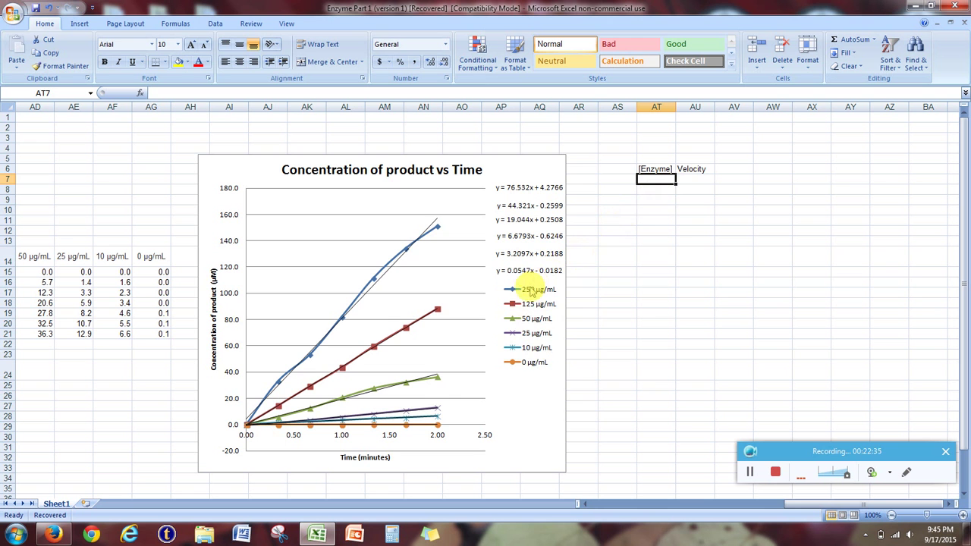
pyautogui.write('2')
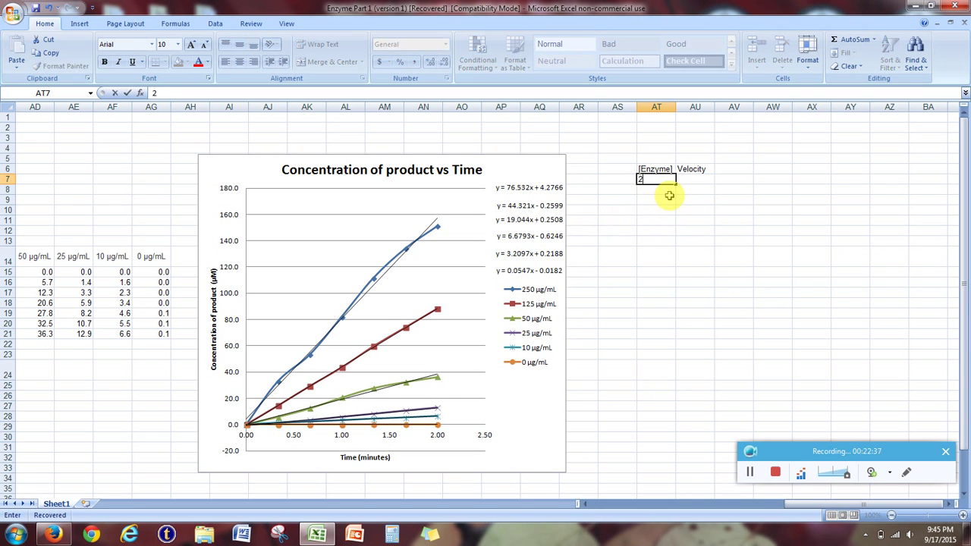
pyautogui.write('50')
pyautogui.press('Return')
pyautogui.write('125')
pyautogui.press('Return')
pyautogui.press('Return')
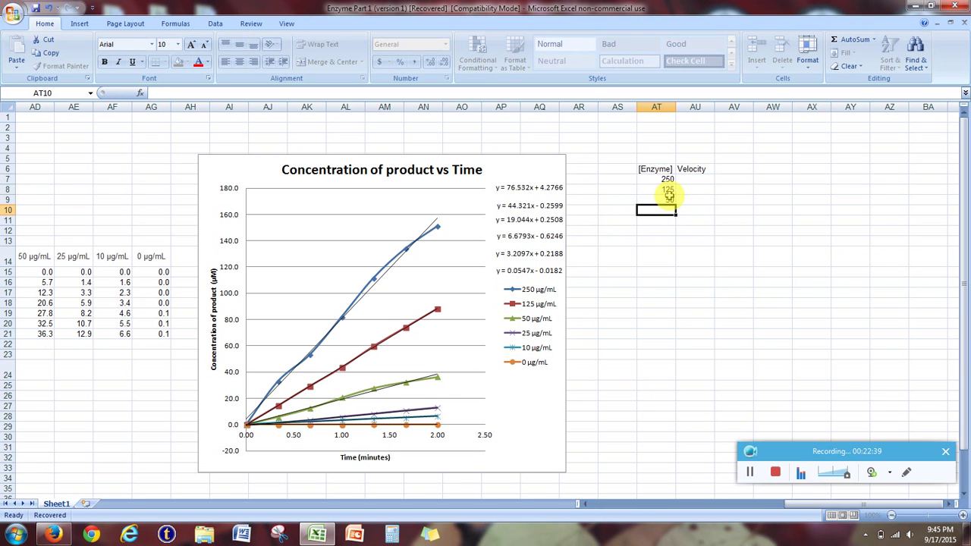
pyautogui.write('25')
pyautogui.press('Return')
pyautogui.write('10')
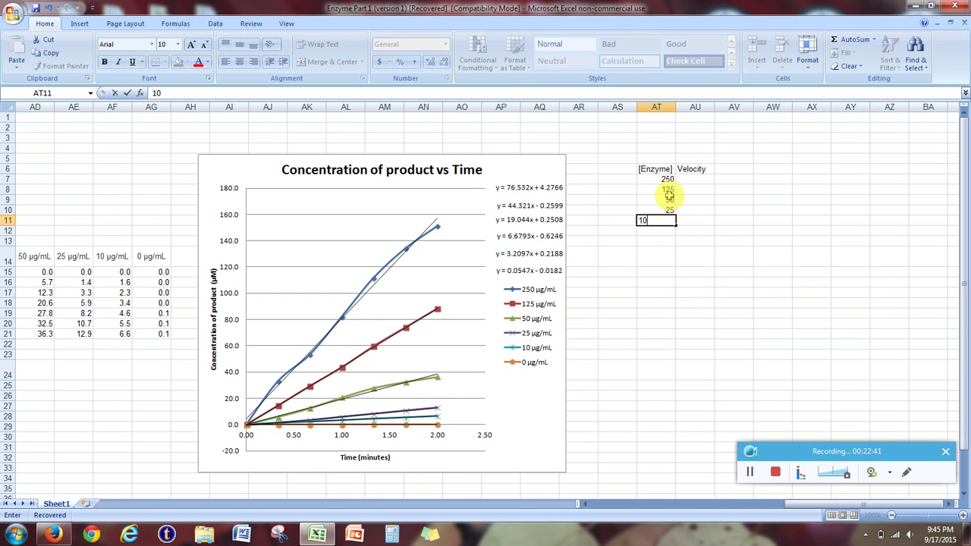
pyautogui.press('Return')
pyautogui.write('0')
pyautogui.press('Return')
# - Enter the trendline slopes 76.532, 44.321, 19.044, 6.6793, 3.2097 and 0.0547 in cells AU7 to AU12 under Velocity
pyautogui.click(690, 178)
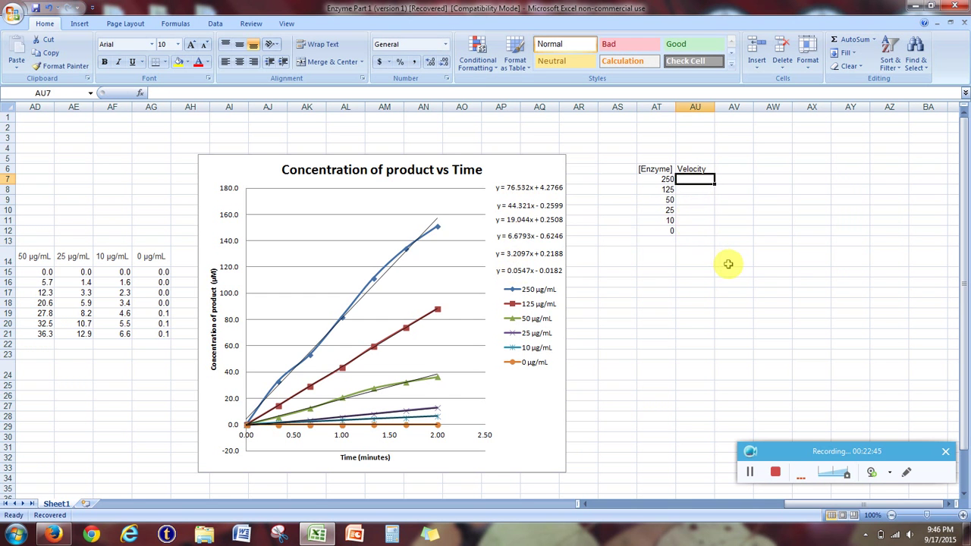
pyautogui.write('76.532')
pyautogui.press('Return')
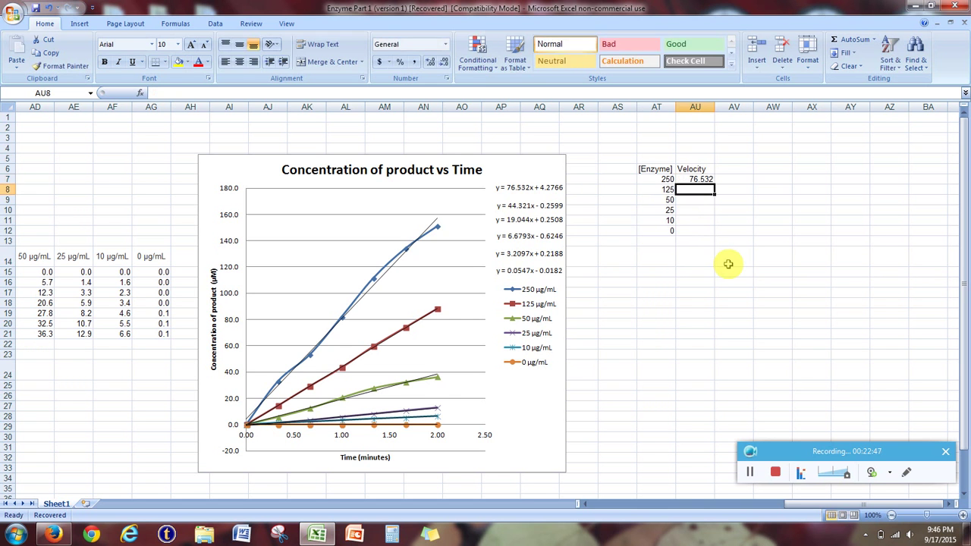
pyautogui.write('44.321')
pyautogui.press('Return')
pyautogui.write('19.0')
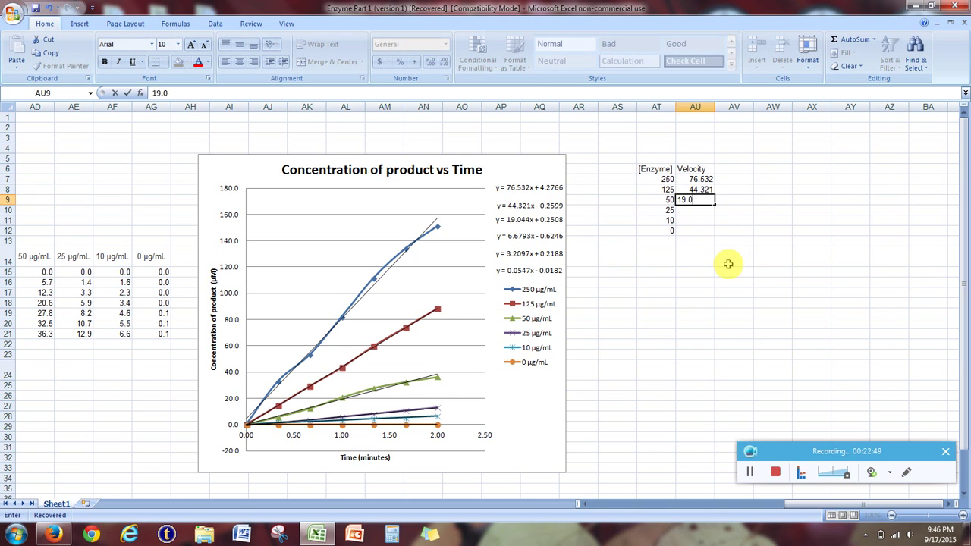
pyautogui.write('44')
pyautogui.press('Return')
pyautogui.write('6.6793')
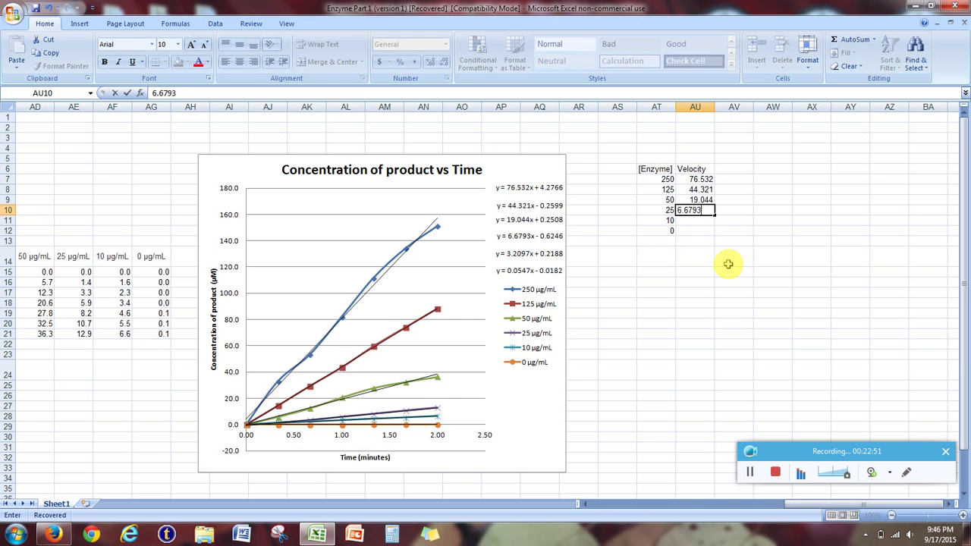
pyautogui.press('Return')
pyautogui.write('3.2097')
pyautogui.press('Return')
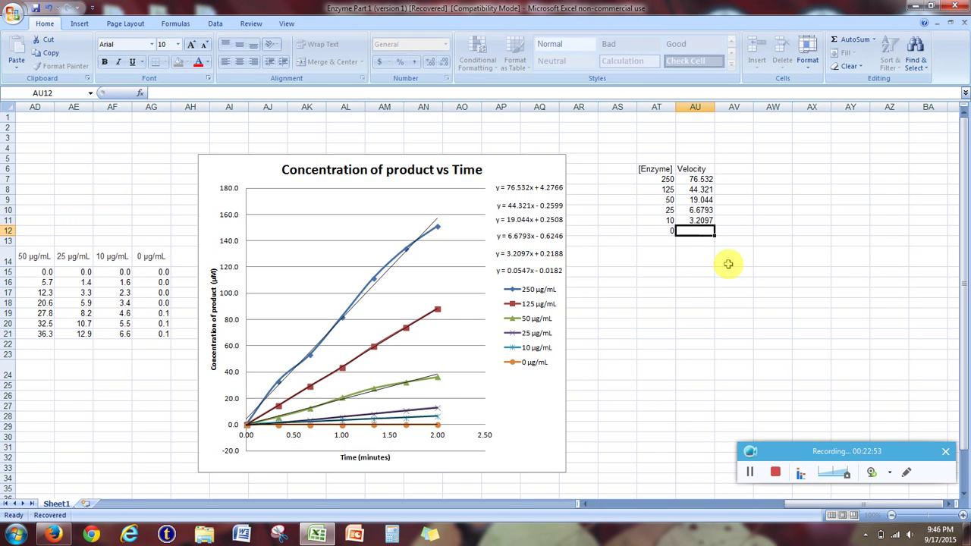
pyautogui.write('0.0547')
pyautogui.press('Return')
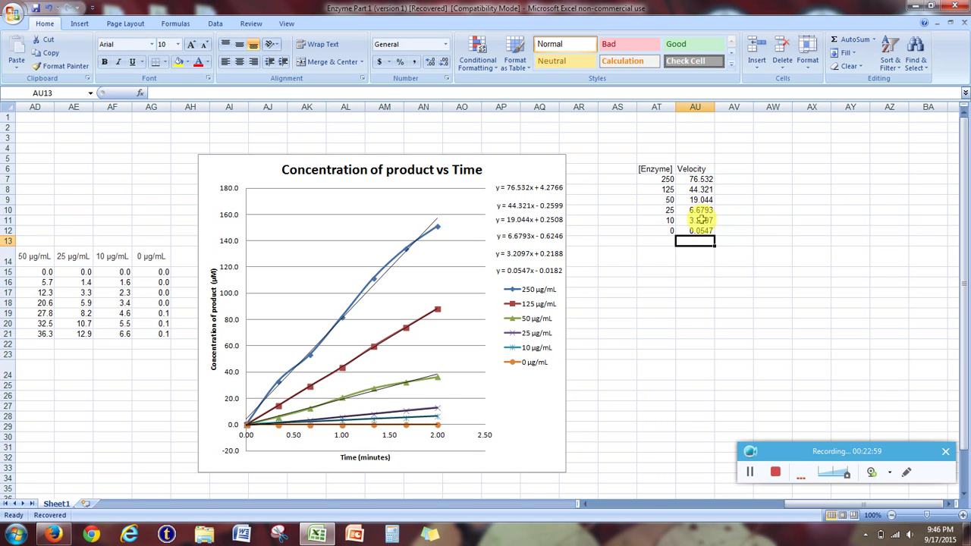
pyautogui.click(694, 256)
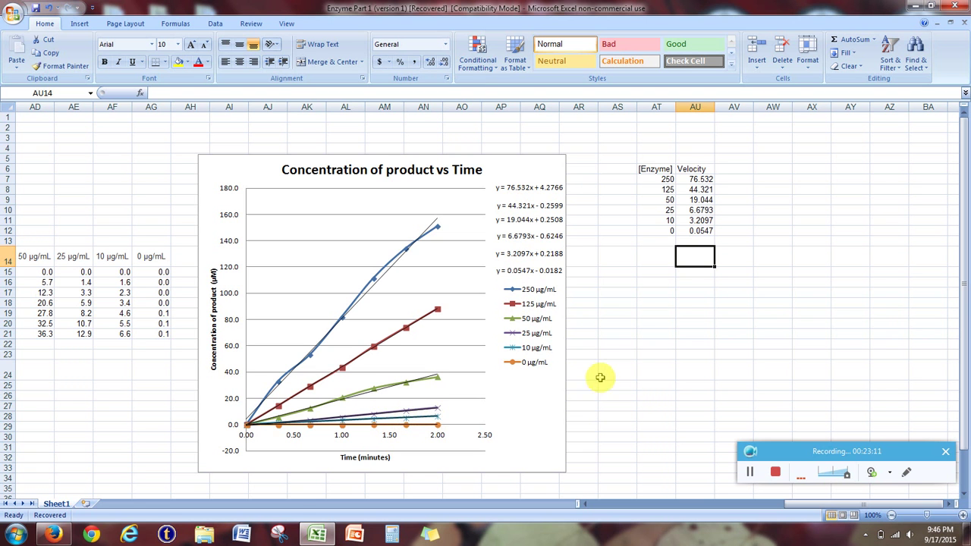
# - Insert a scatter chart with smooth lines and markers from AT7:AU12 and place it just below the data table
pyautogui.click(950, 505)
pyautogui.scroll(-1, 577, 258)
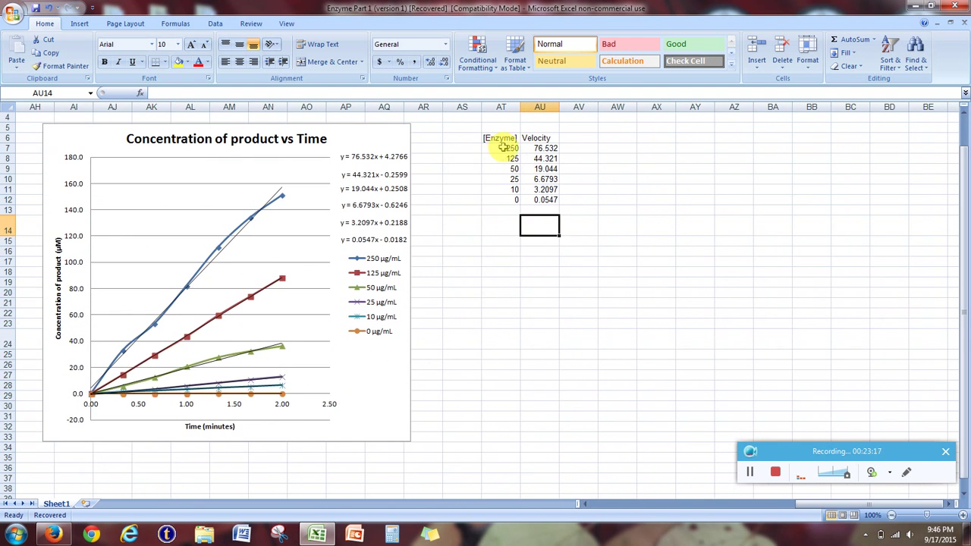
pyautogui.moveTo(503, 147); pyautogui.dragTo(548, 202)
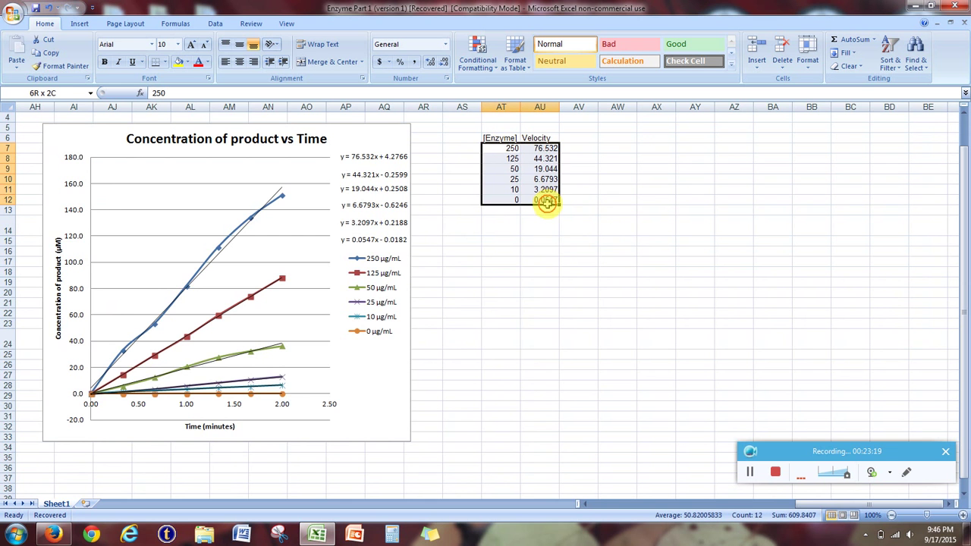
pyautogui.click(81, 23)
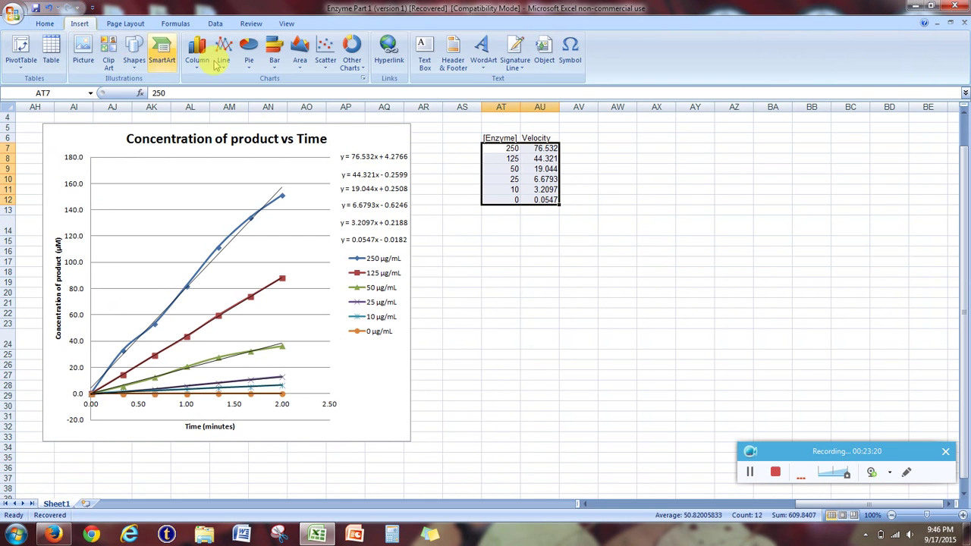
pyautogui.click(326, 54)
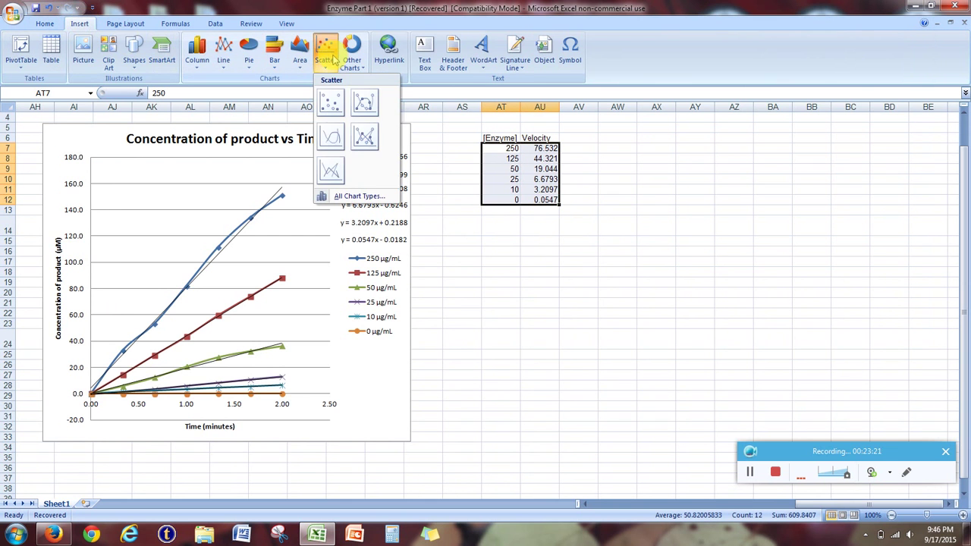
pyautogui.click(365, 105)
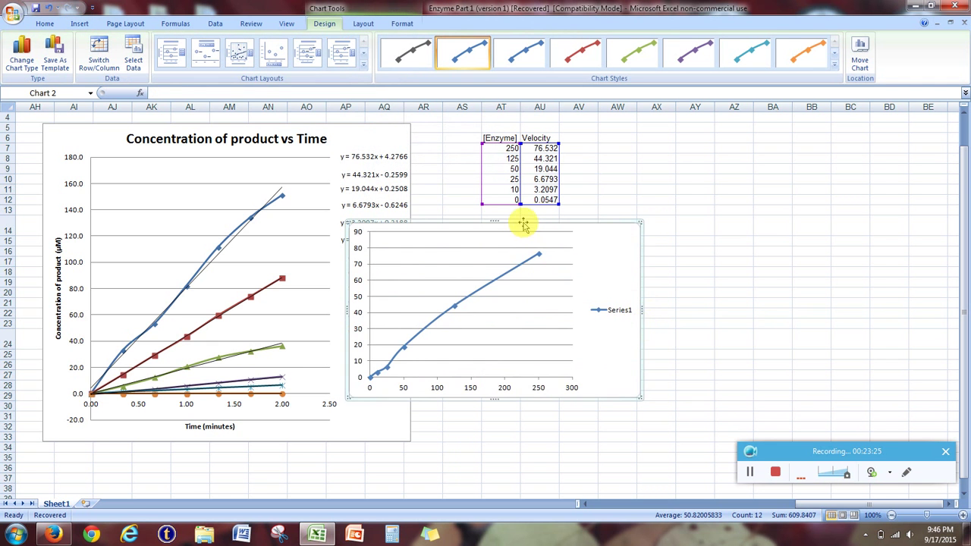
pyautogui.moveTo(523, 223); pyautogui.dragTo(654, 214)
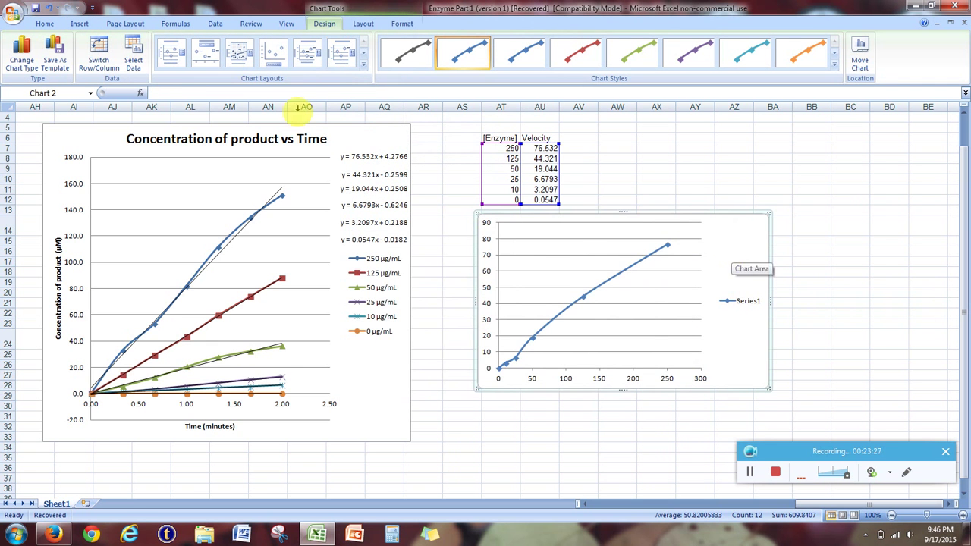
# - Apply chart Layout 1 to the new velocity chart, then delete its legend and enlarge the chart
pyautogui.click(172, 54)
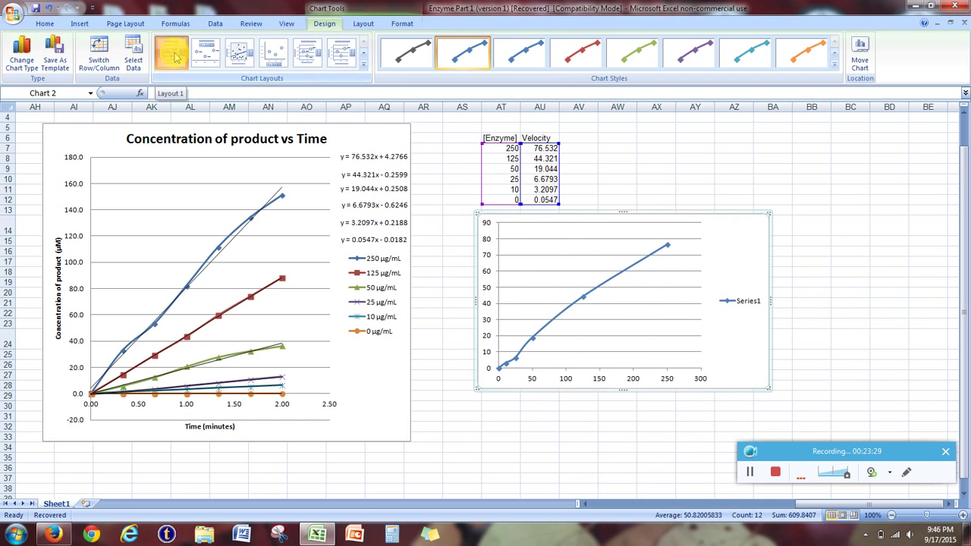
pyautogui.click(743, 317)
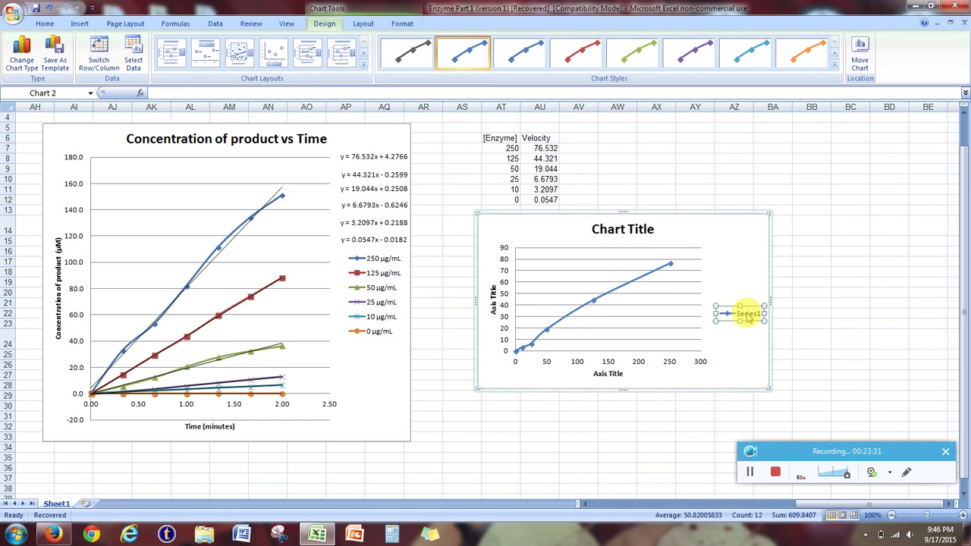
pyautogui.press('Delete')
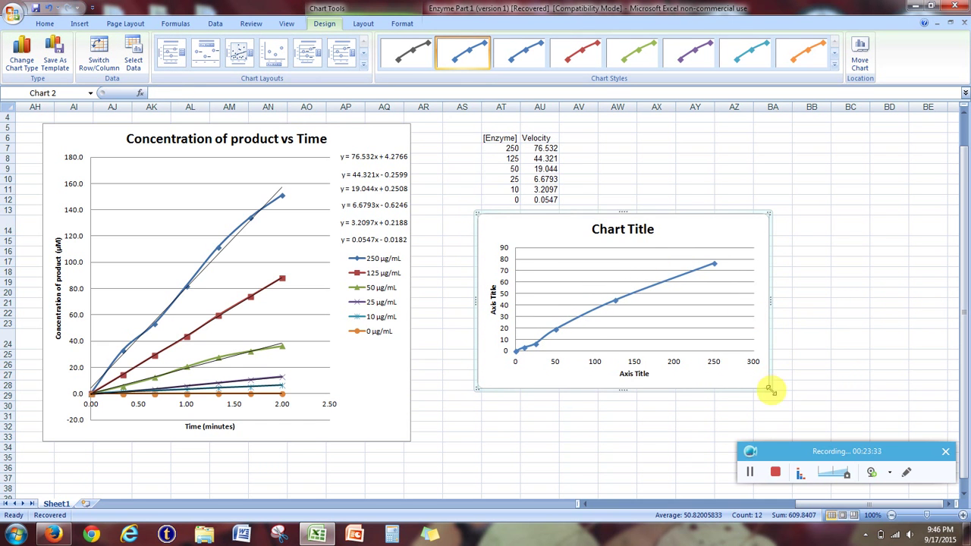
pyautogui.moveTo(767, 389); pyautogui.dragTo(880, 429)
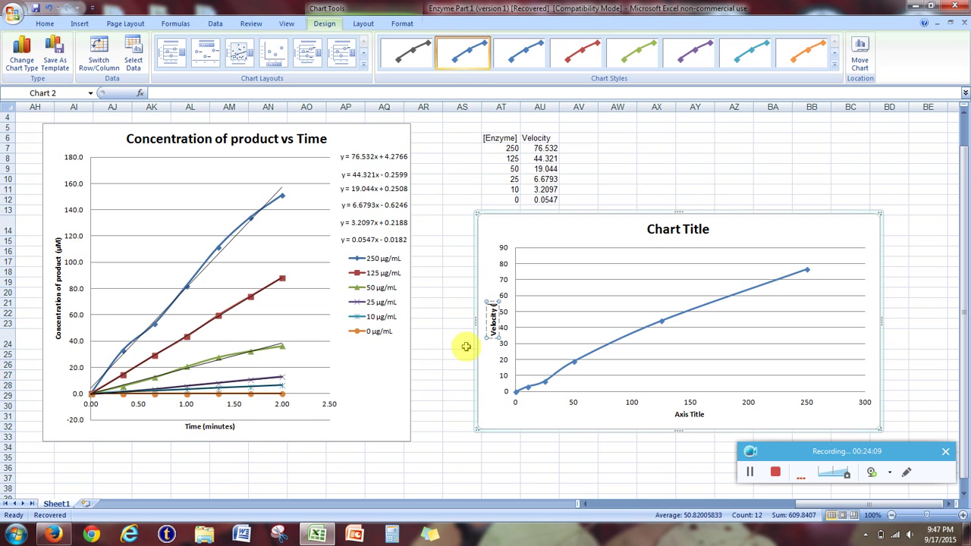
# - Complete the velocity chart's vertical axis title as "Velocity (µM/min)", inserting the micro sign as a symbol
pyautogui.click(79, 23)
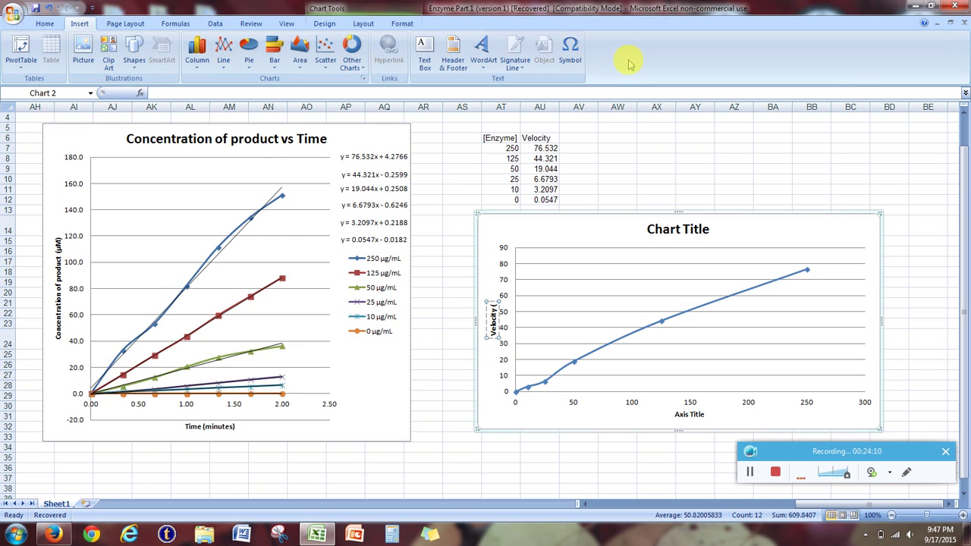
pyautogui.click(569, 53)
pyautogui.click(114, 448)
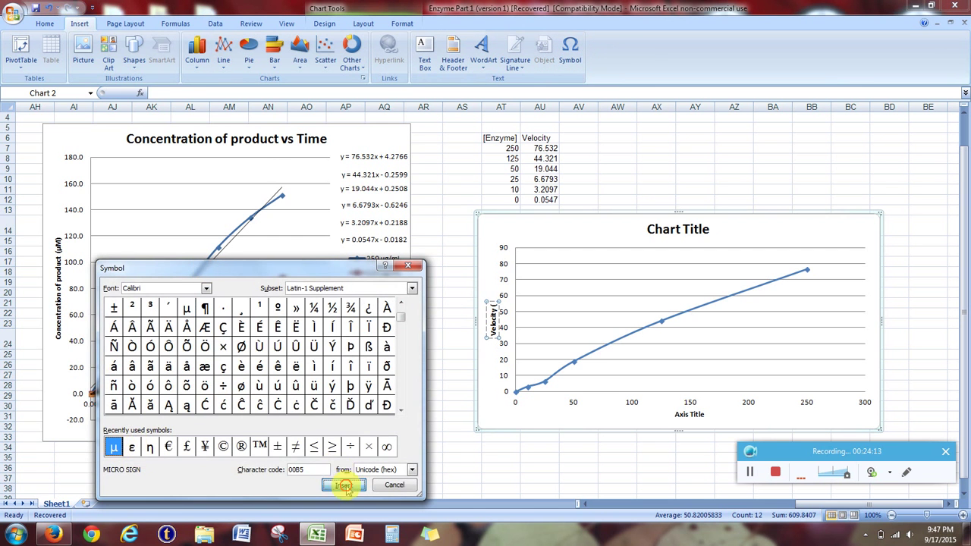
pyautogui.click(345, 485)
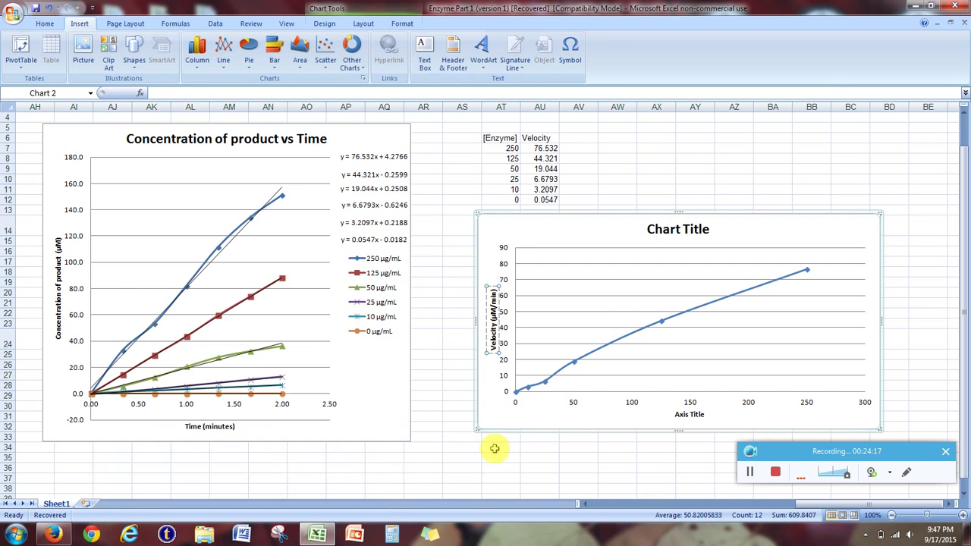
# - Title the horizontal axis "Enzyme Concentration" and check the enzyme dilution units in 4-enzyme.pdf in Firefox, returning to Excel
pyautogui.click(690, 414)
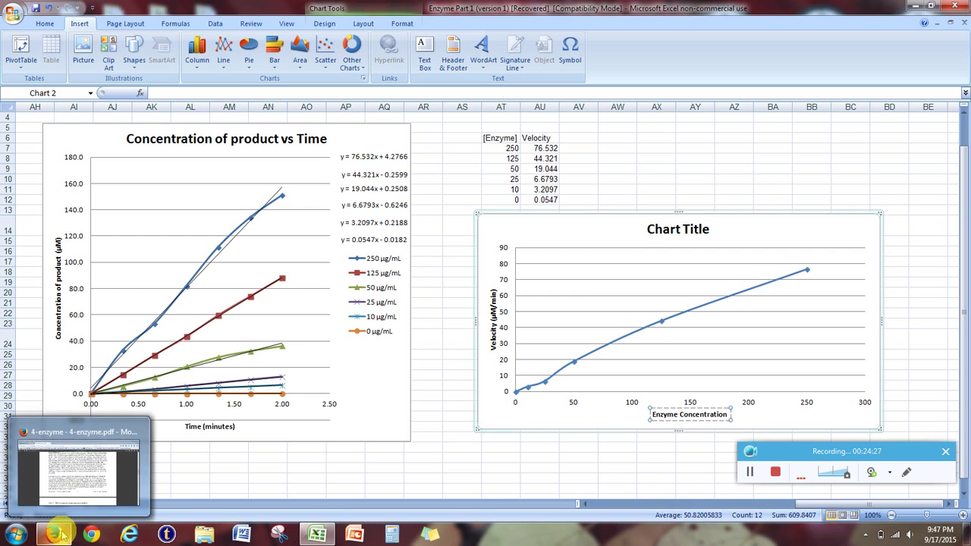
pyautogui.click(136, 505)
pyautogui.scroll(8, 267, 447)
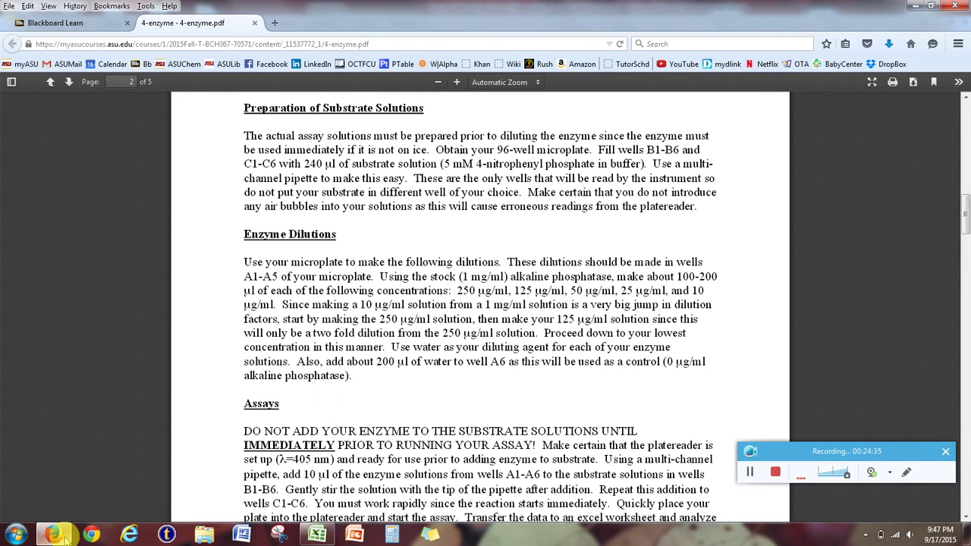
pyautogui.hotkey('alt', 'Tab')
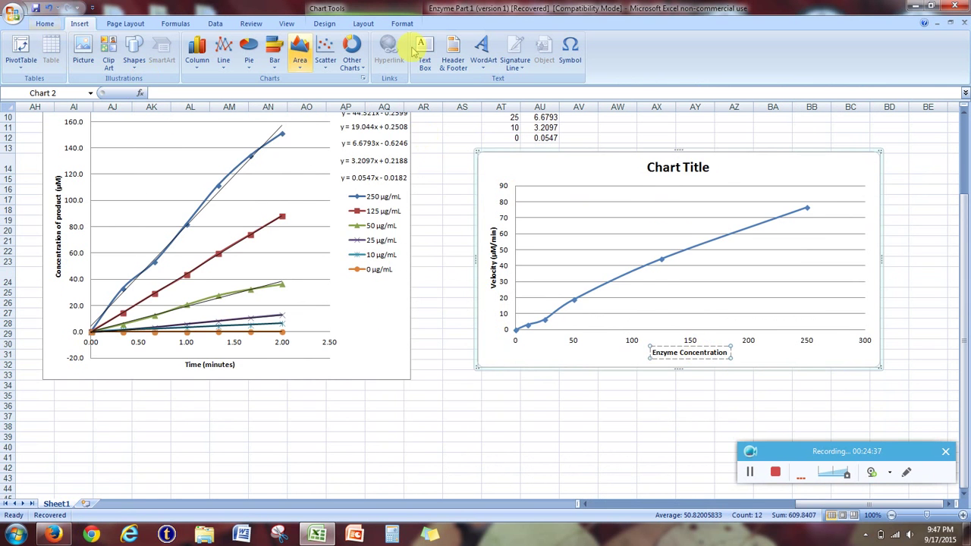
# - Complete the velocity chart's horizontal axis title as "Enzyme Concentration (µg/mL)", inserting the micro sign as a symbol
pyautogui.click(569, 52)
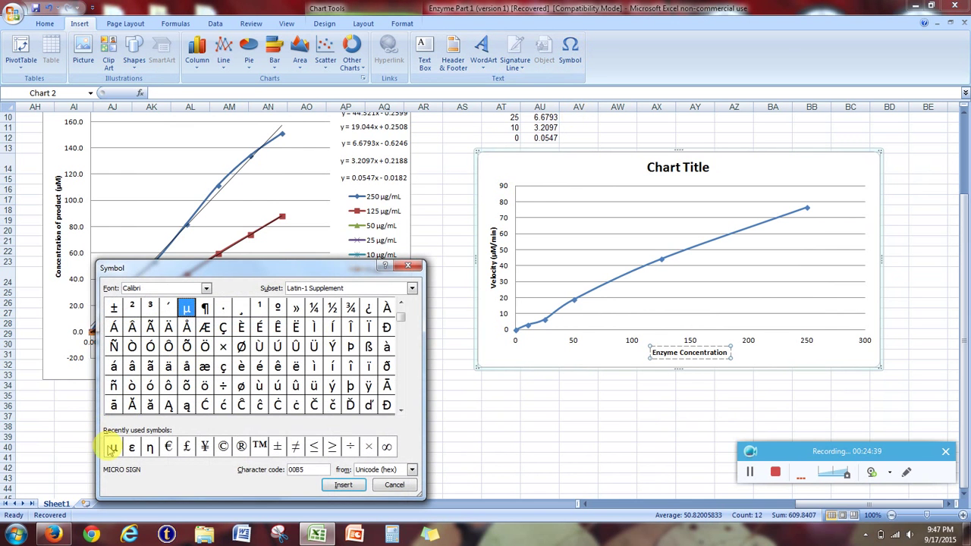
pyautogui.click(112, 449)
pyautogui.click(344, 485)
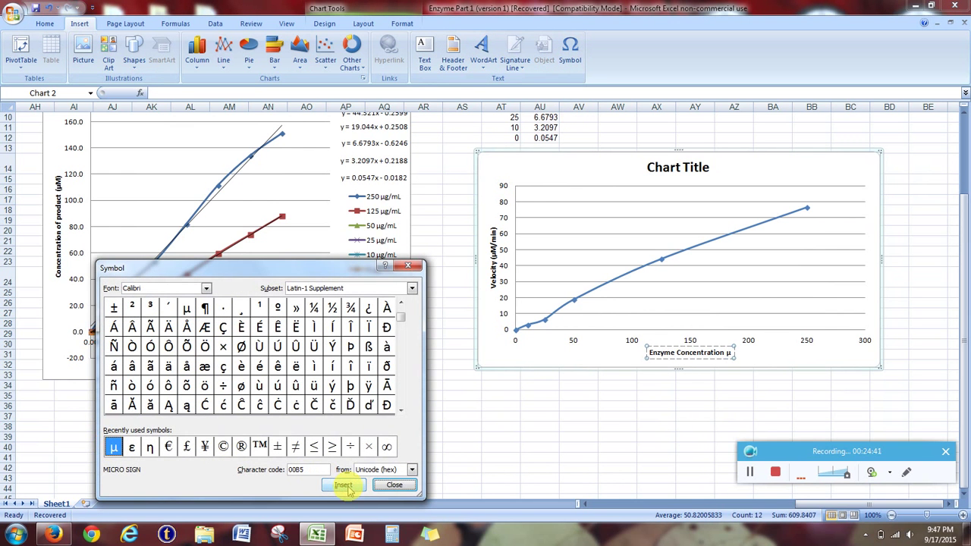
pyautogui.click(392, 486)
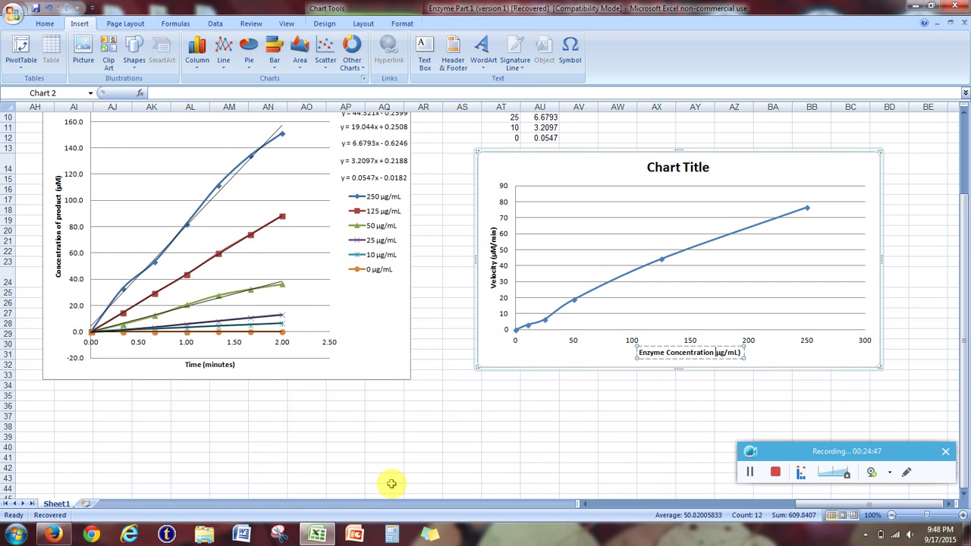
# - Replace the velocity chart's placeholder title with "Velocity vs Enzyme Concentration" and deselect the chart
pyautogui.click(694, 170)
pyautogui.tripleClick(694, 169)
pyautogui.write('Velocit')
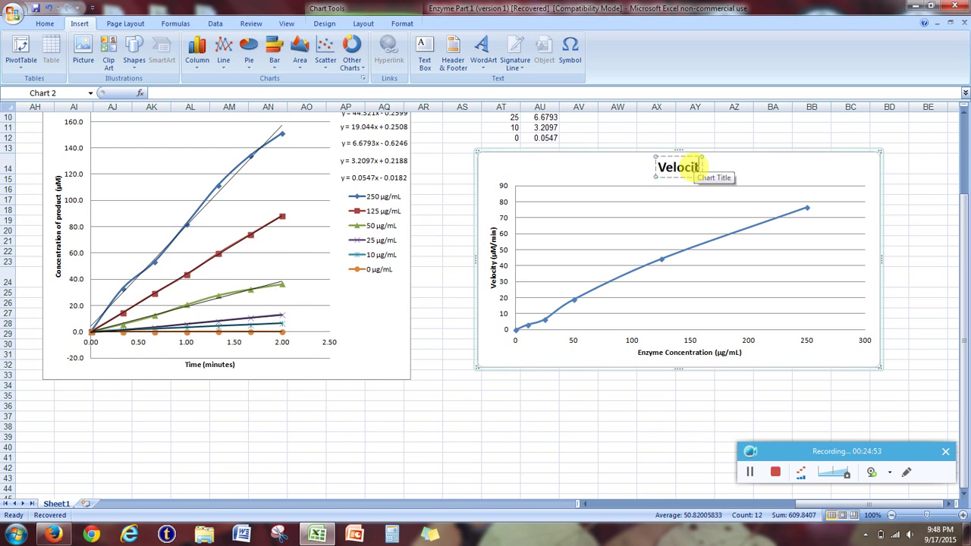
pyautogui.write('y vs')
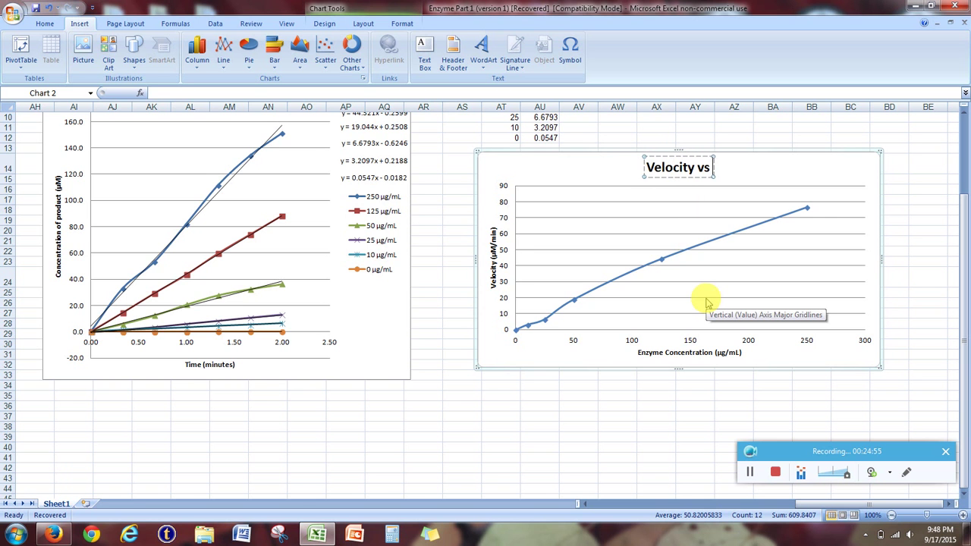
pyautogui.write(' Enzyme Concentration')
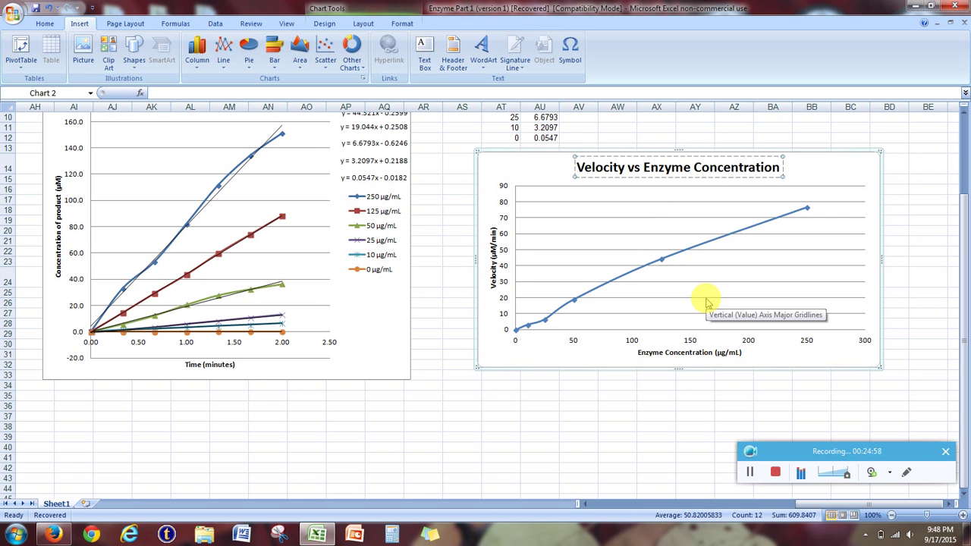
pyautogui.click(641, 423)
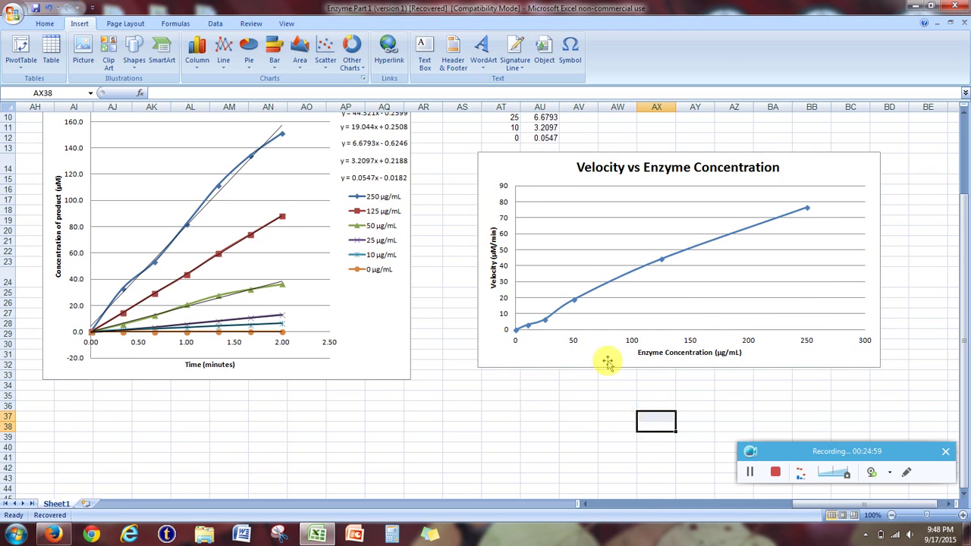
# - Enlarge the velocity chart from its lower-left corner and reposition it just below the enzyme and velocity table
pyautogui.scroll(3, 607, 357)
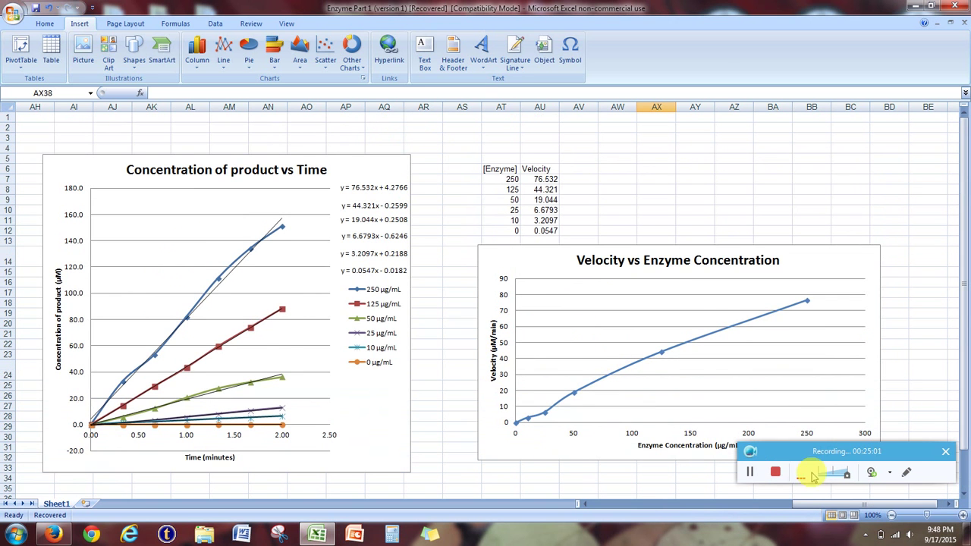
pyautogui.moveTo(844, 472); pyautogui.dragTo(835, 152)
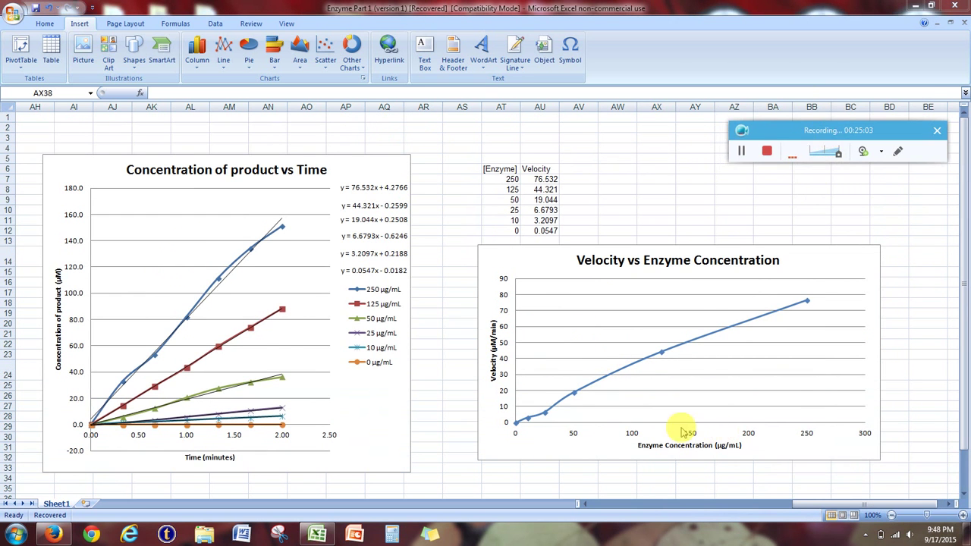
pyautogui.click(892, 516)
pyautogui.click(892, 516)
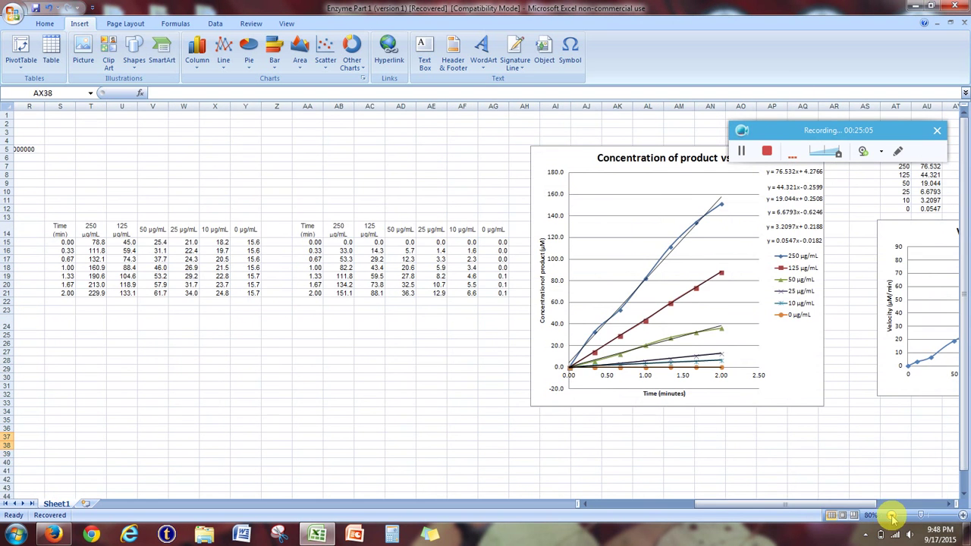
pyautogui.moveTo(751, 503); pyautogui.dragTo(810, 503)
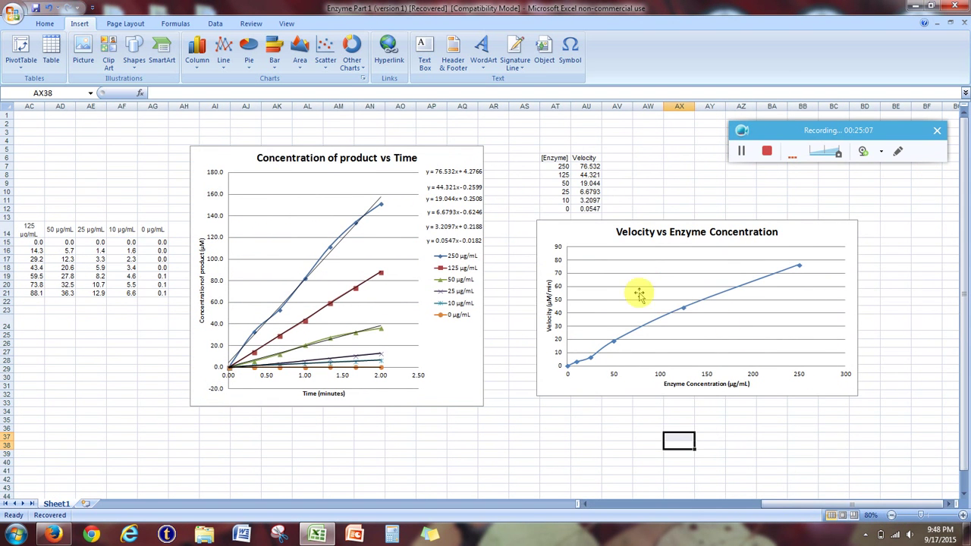
pyautogui.click(591, 383)
pyautogui.moveTo(537, 402); pyautogui.dragTo(501, 449)
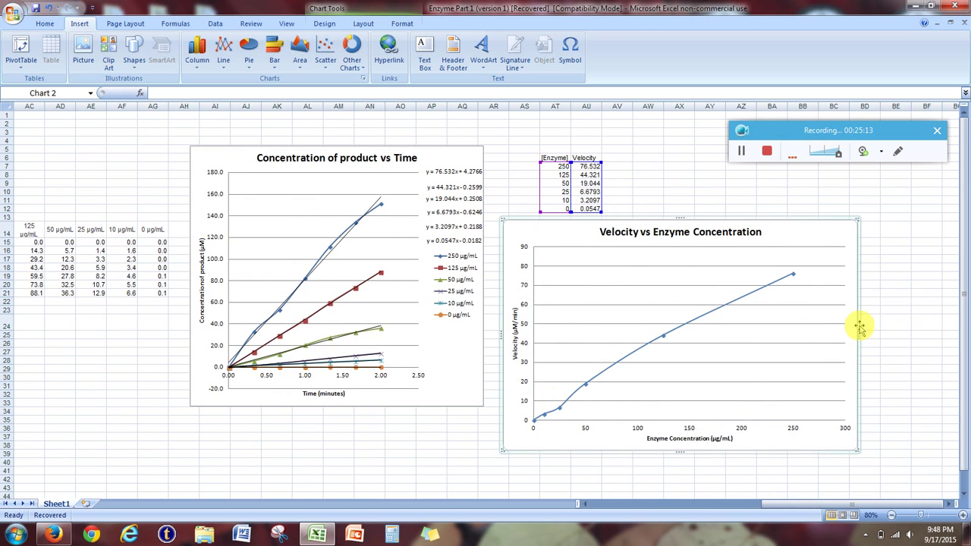
pyautogui.moveTo(859, 326); pyautogui.dragTo(873, 329)
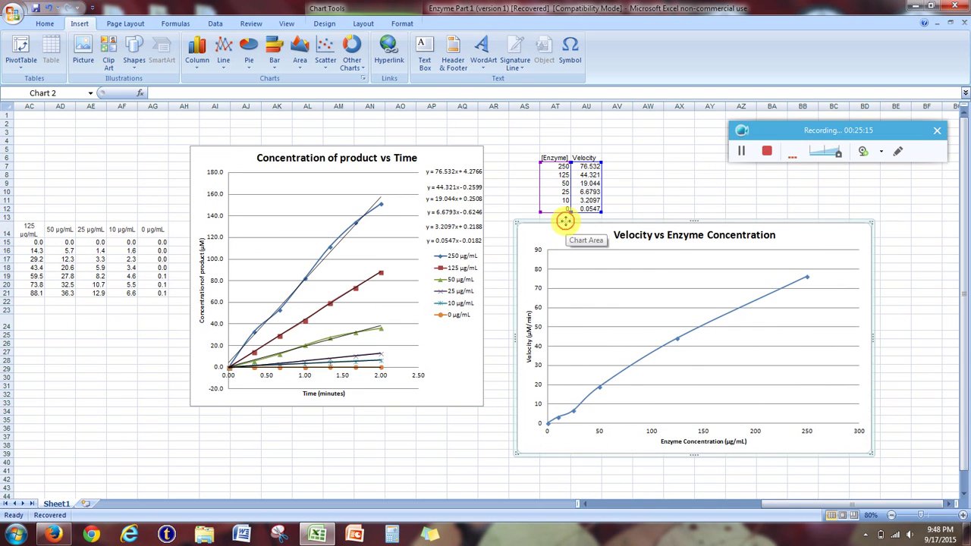
pyautogui.moveTo(565, 221)
pyautogui.mouseDown()
pyautogui.moveTo(564, 238)
pyautogui.moveTo(562, 226)
pyautogui.mouseUp()
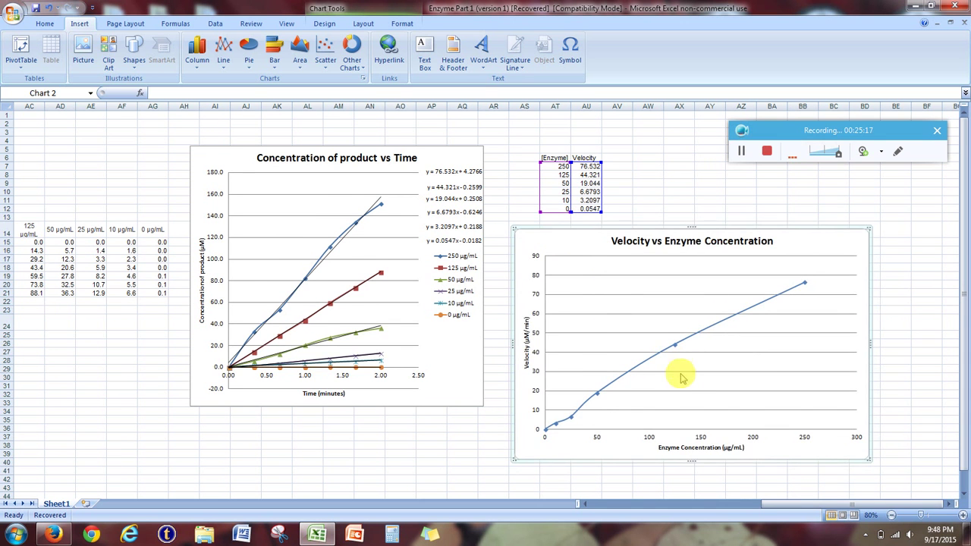
pyautogui.scroll(-1, 681, 378)
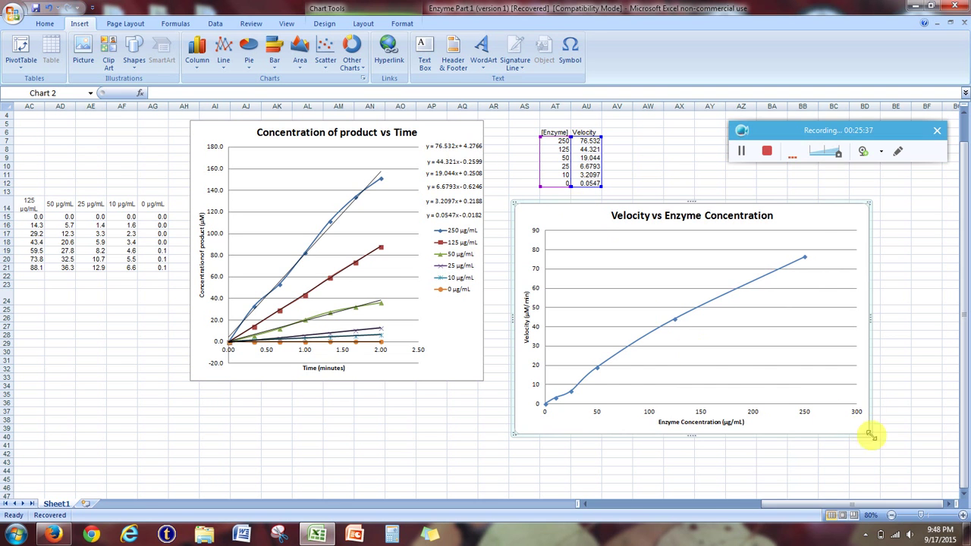
pyautogui.moveTo(781, 131); pyautogui.dragTo(766, 132)
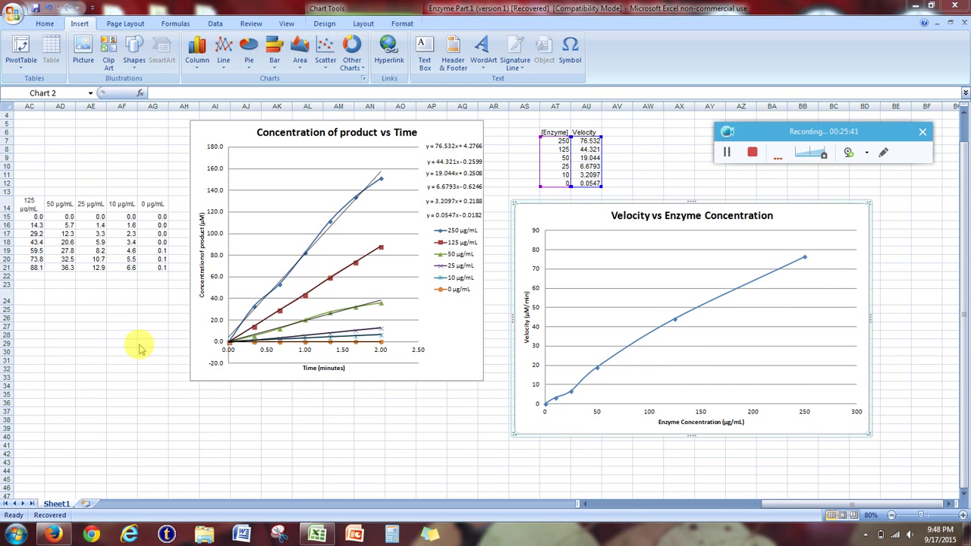
pyautogui.moveTo(820, 133); pyautogui.dragTo(795, 136)
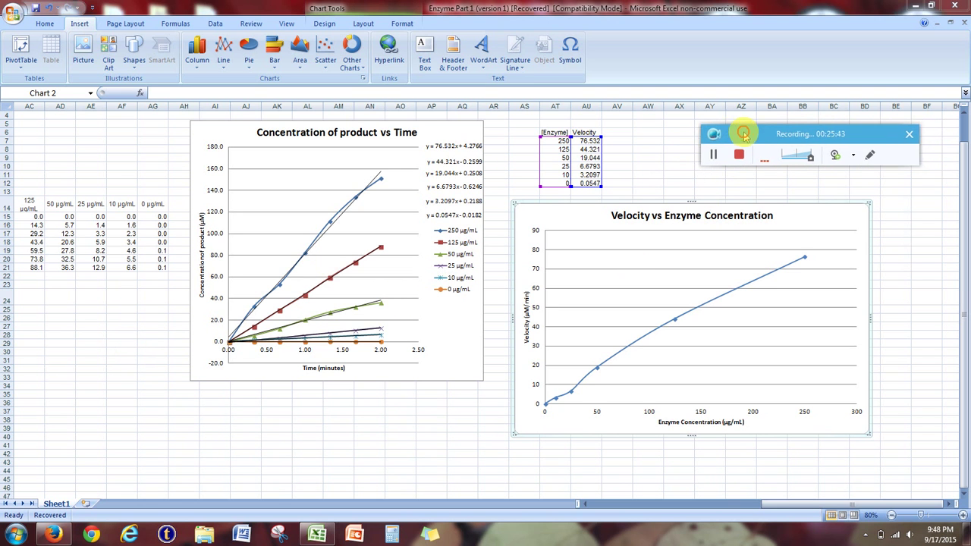